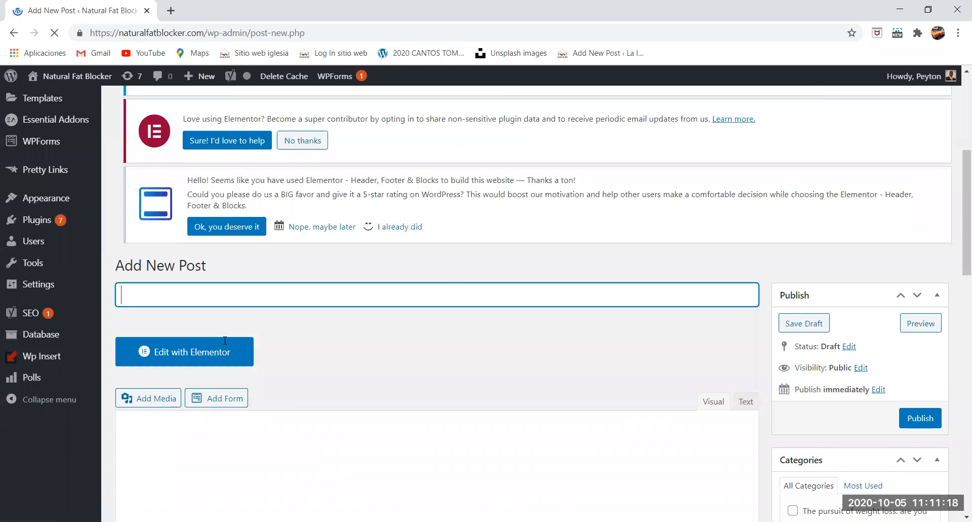
# - Open the new blank post in the Elementor editor
pyautogui.scroll(-2, 203, 448)
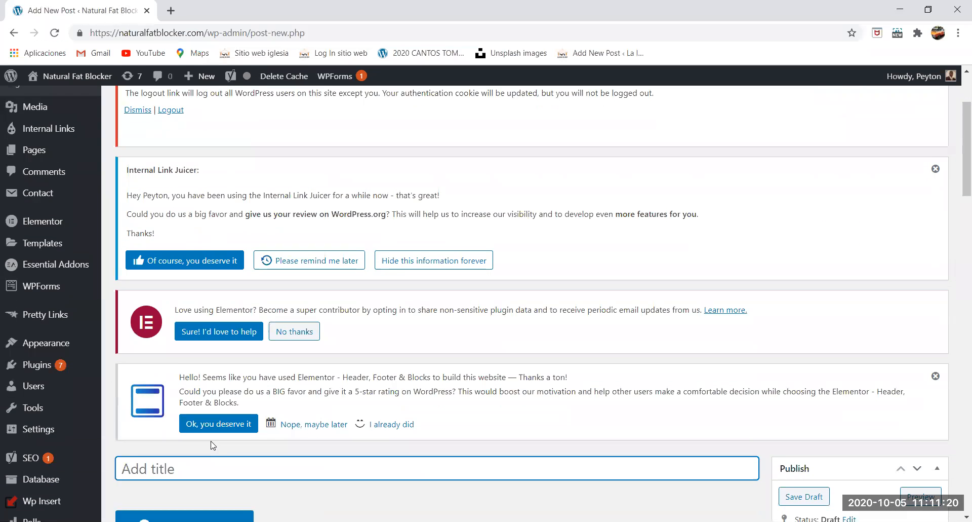
pyautogui.scroll(-2, 213, 444)
pyautogui.click(215, 399)
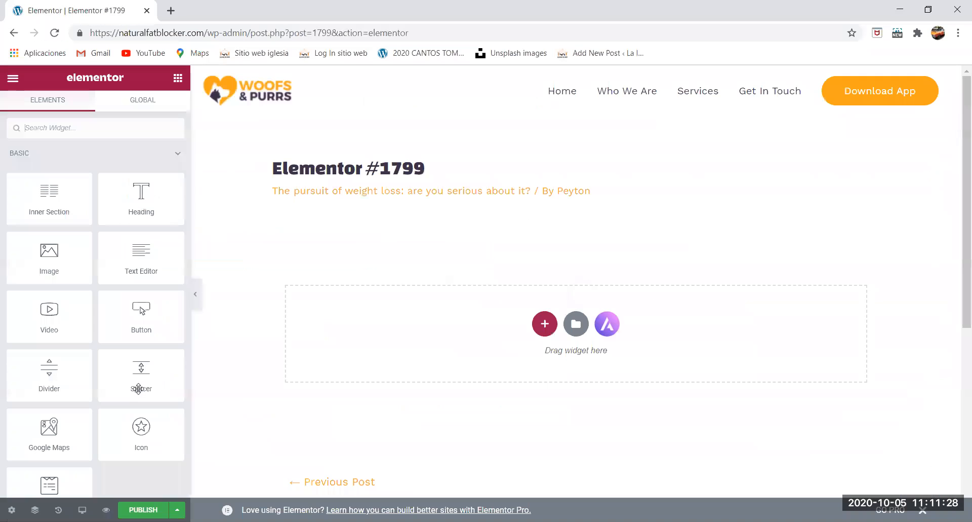
pyautogui.scroll(-3, 68, 426)
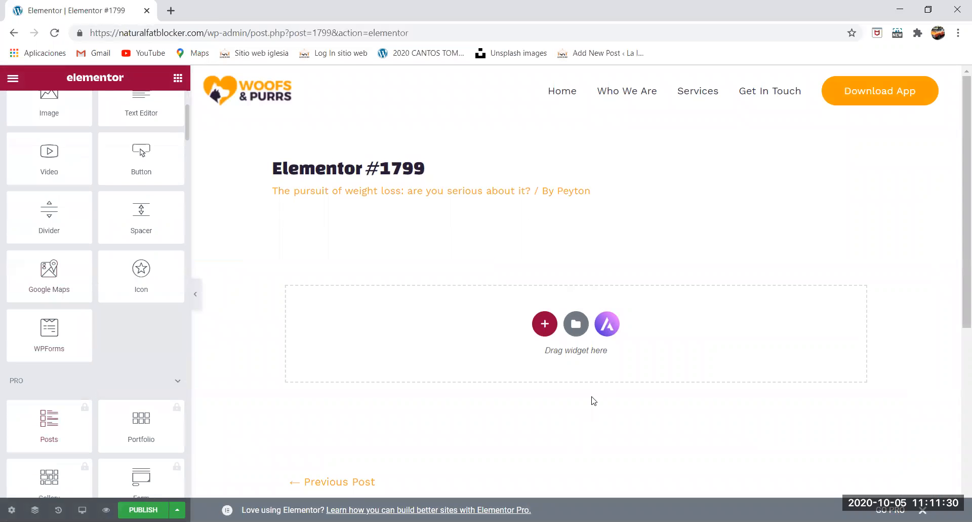
pyautogui.click(608, 323)
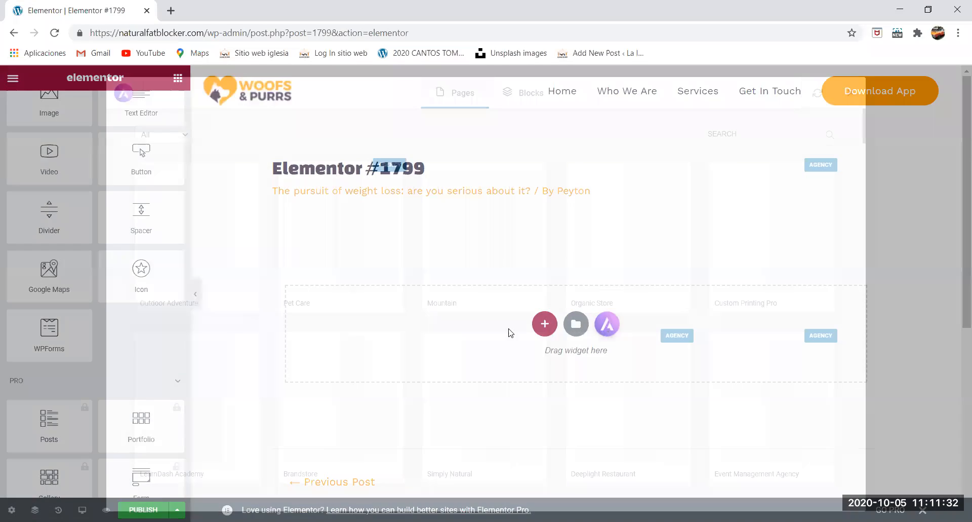
pyautogui.click(532, 94)
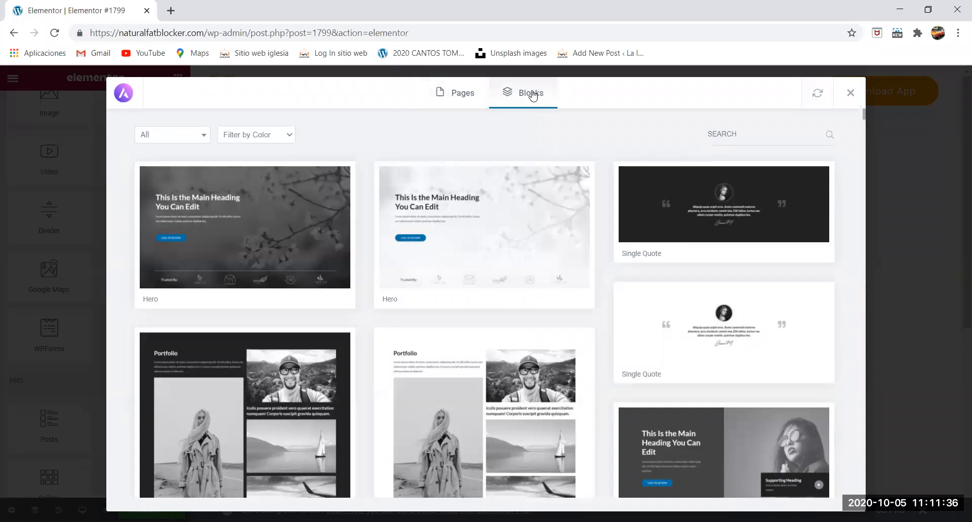
pyautogui.click(852, 93)
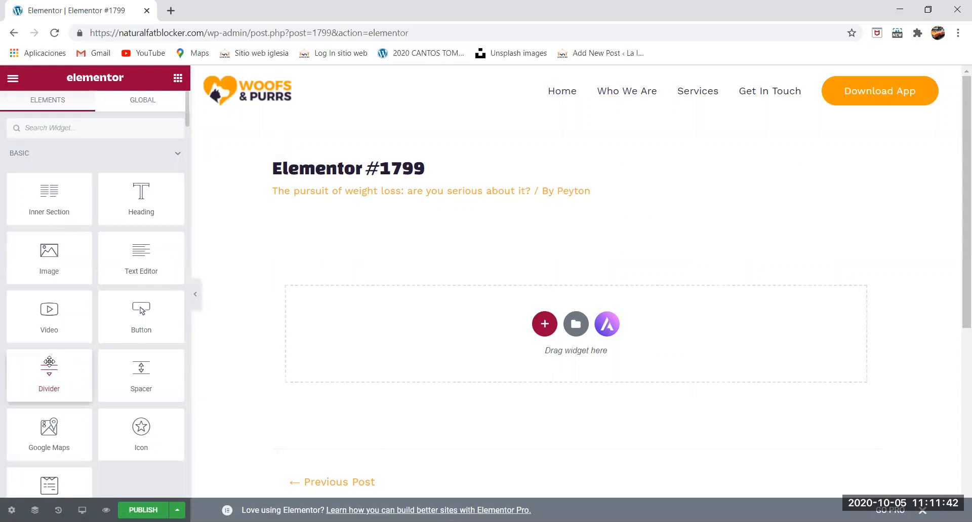
# - Import the dark About block with "This Can Be Secondary Heading" and a rounded portrait photo from the Astra block library into the post
pyautogui.click(608, 323)
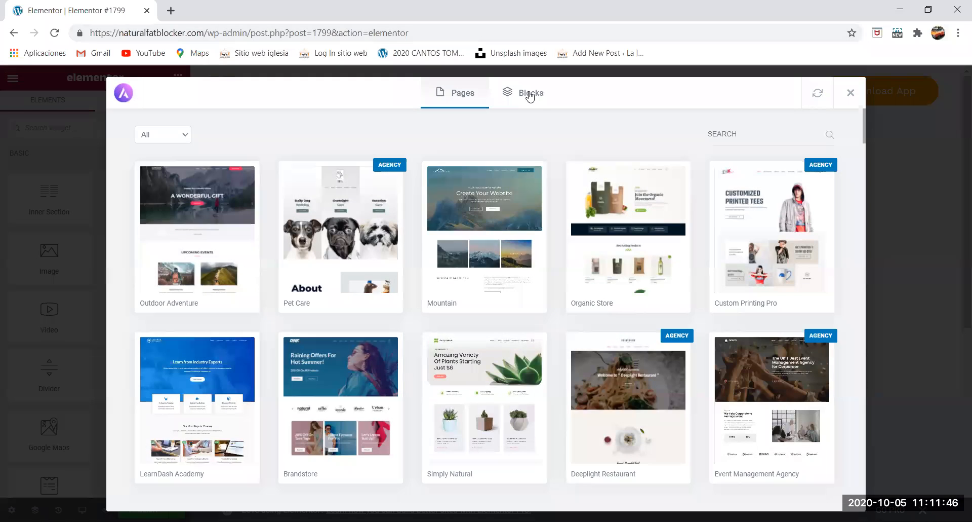
pyautogui.click(528, 94)
pyautogui.scroll(-1, 455, 237)
pyautogui.scroll(-3, 405, 228)
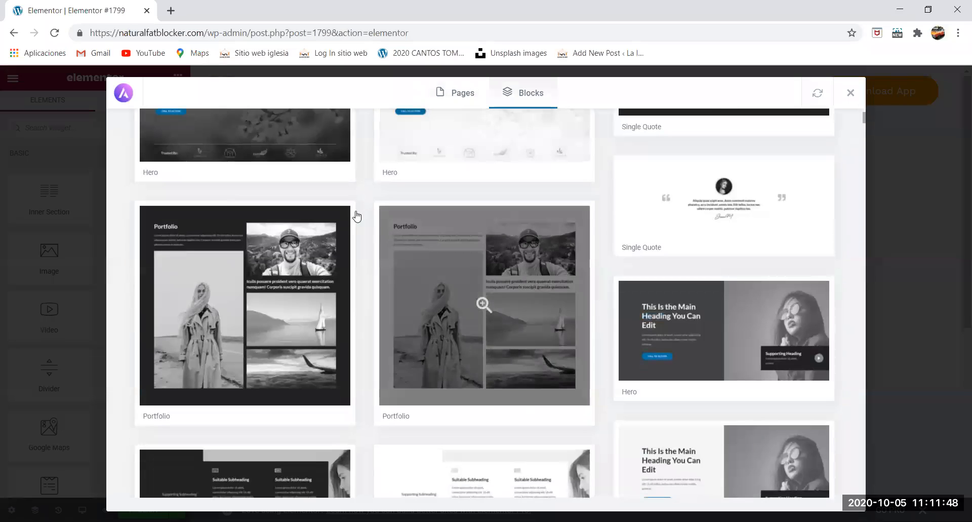
pyautogui.scroll(4, 314, 211)
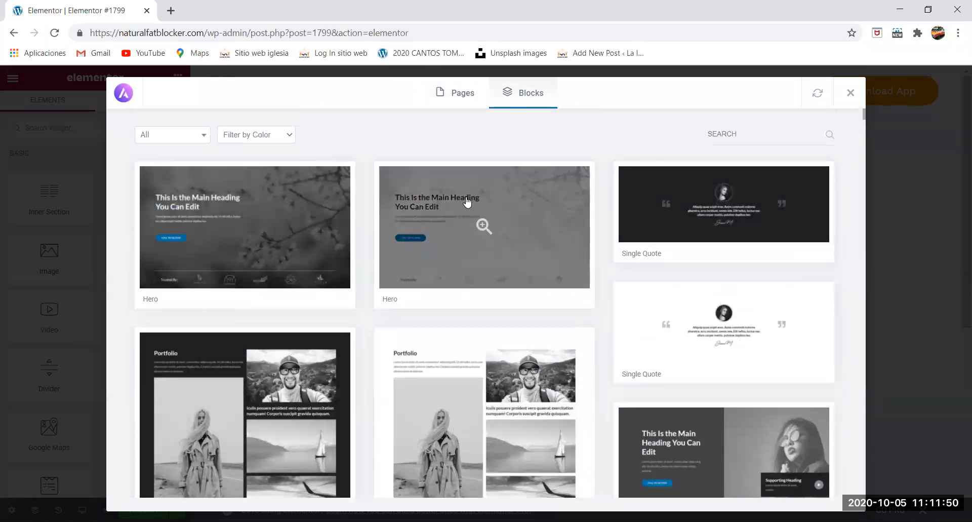
pyautogui.scroll(-2, 301, 309)
pyautogui.scroll(-2, 288, 329)
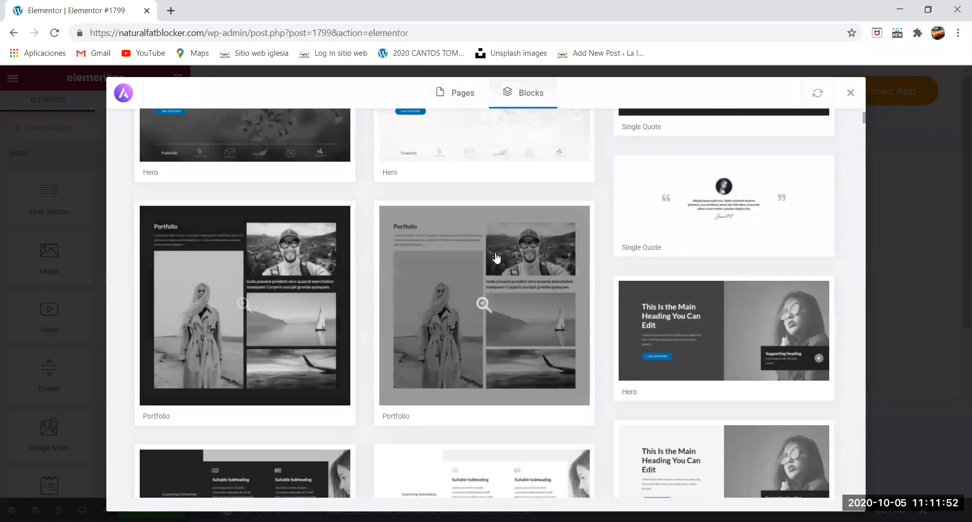
pyautogui.scroll(-4, 709, 314)
pyautogui.scroll(-2, 456, 325)
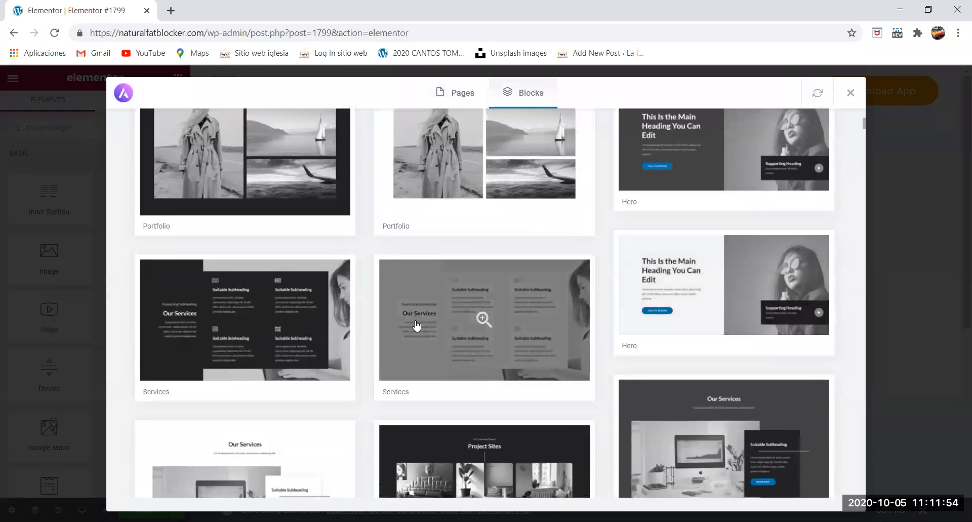
pyautogui.scroll(-2, 416, 304)
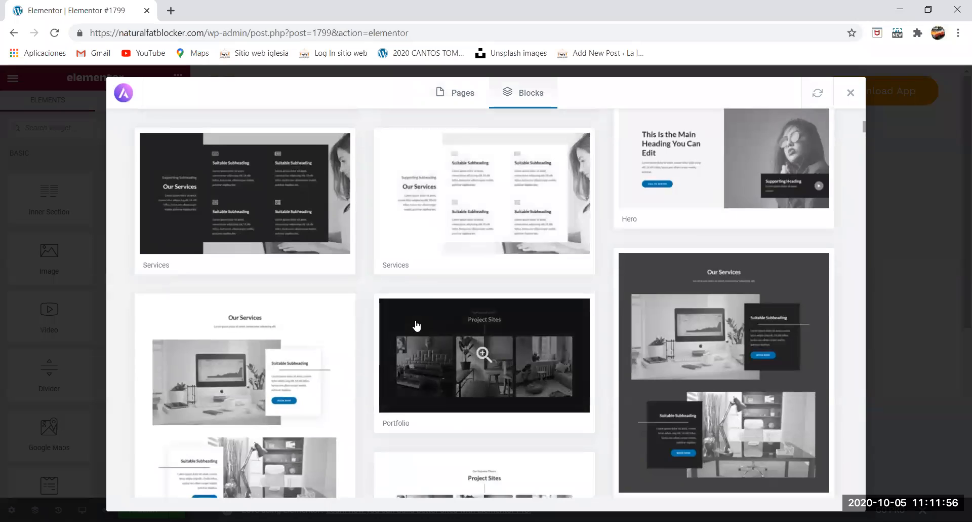
pyautogui.scroll(-3, 448, 322)
pyautogui.scroll(-3, 488, 318)
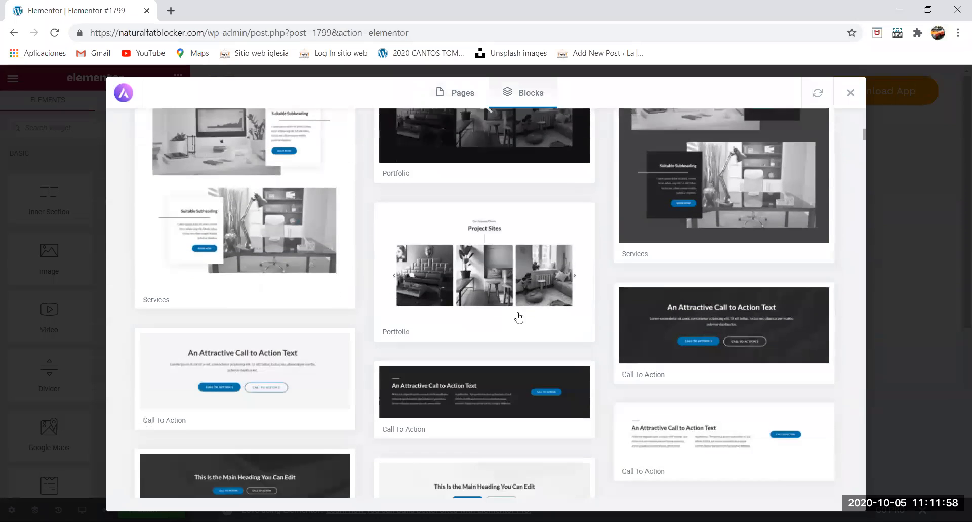
pyautogui.scroll(-5, 530, 317)
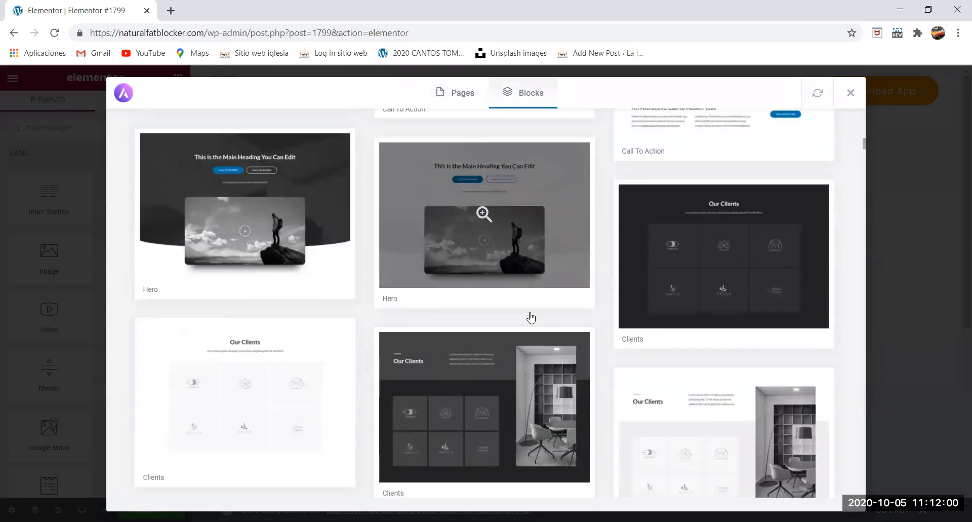
pyautogui.scroll(-6, 530, 317)
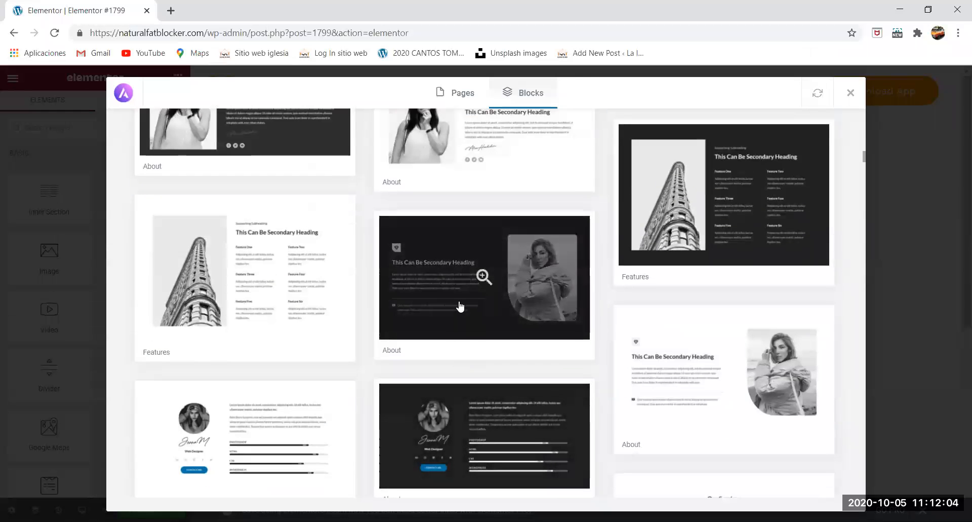
pyautogui.click(523, 243)
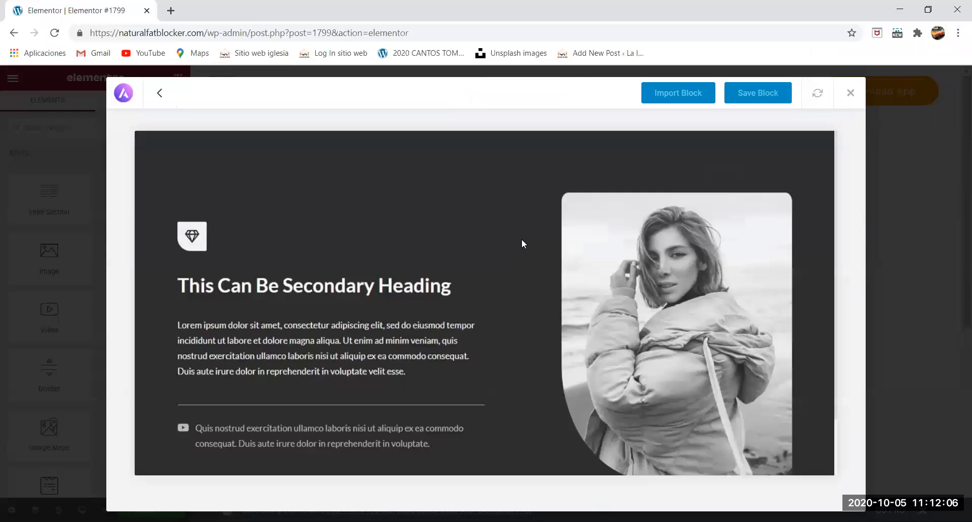
pyautogui.click(679, 96)
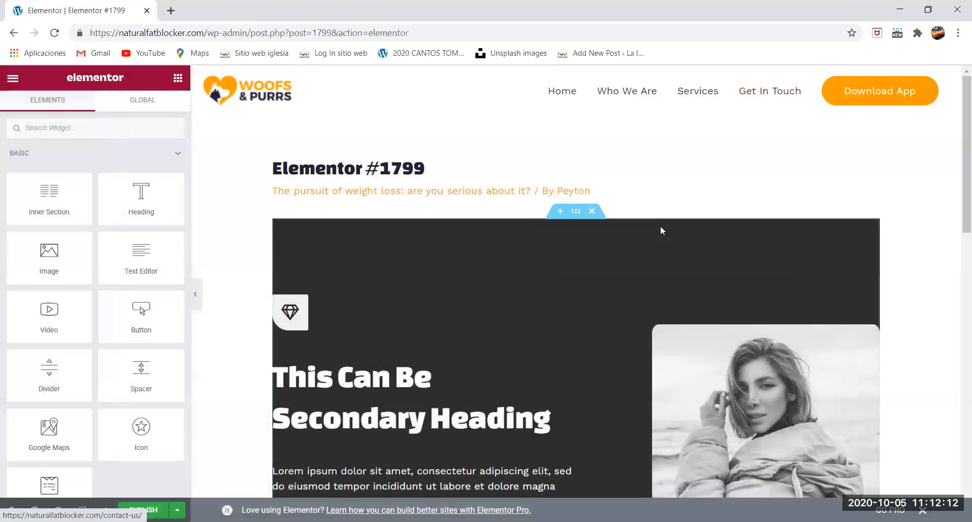
# - Open the divider below the paragraph for editing and look through its content, style and advanced settings
pyautogui.scroll(-6, 661, 226)
pyautogui.scroll(5, 660, 226)
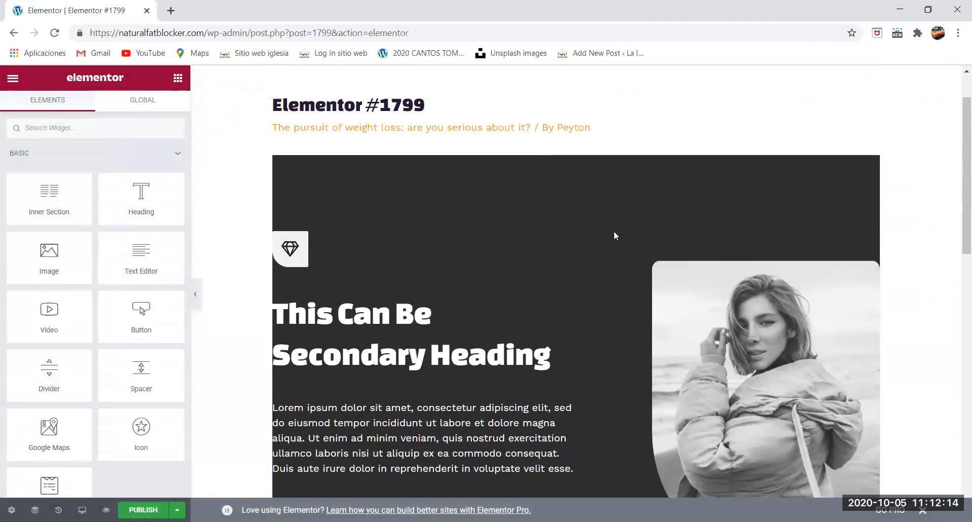
pyautogui.scroll(-2, 552, 222)
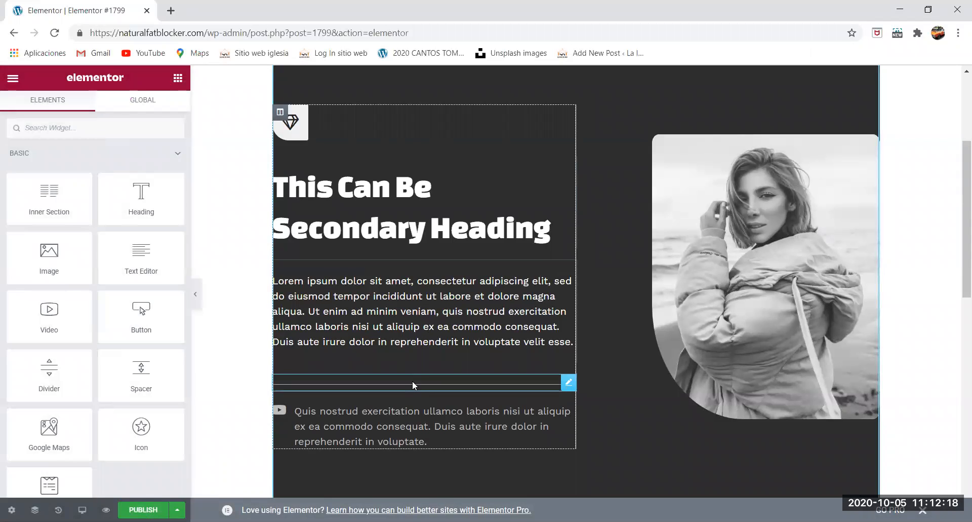
pyautogui.click(413, 381)
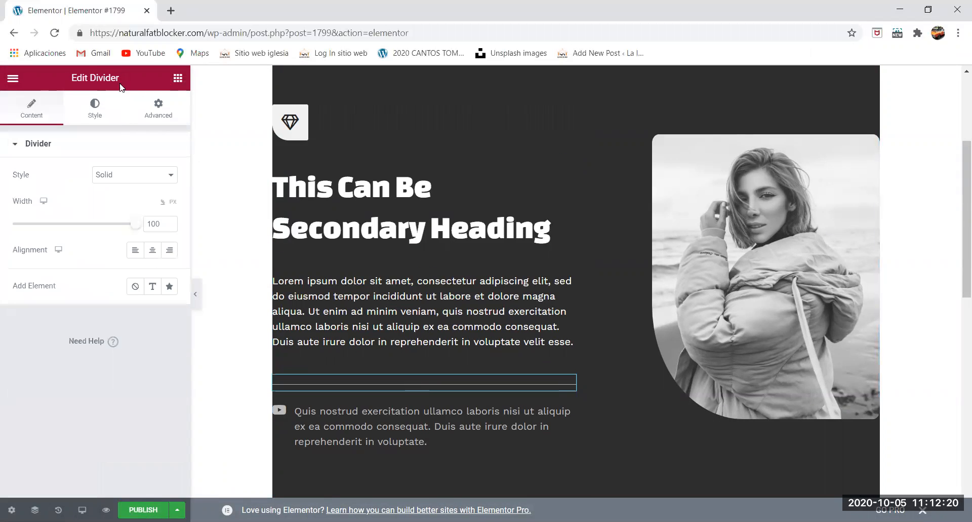
pyautogui.click(35, 112)
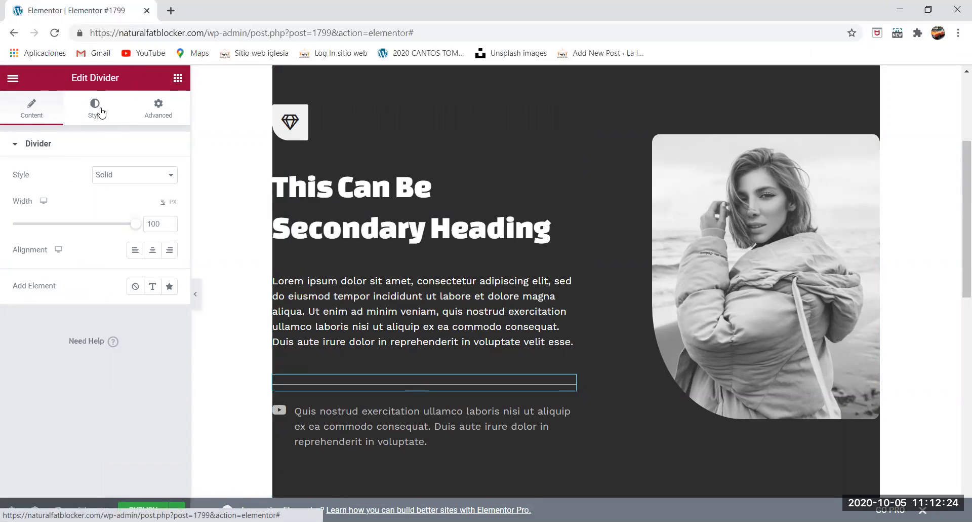
pyautogui.click(102, 112)
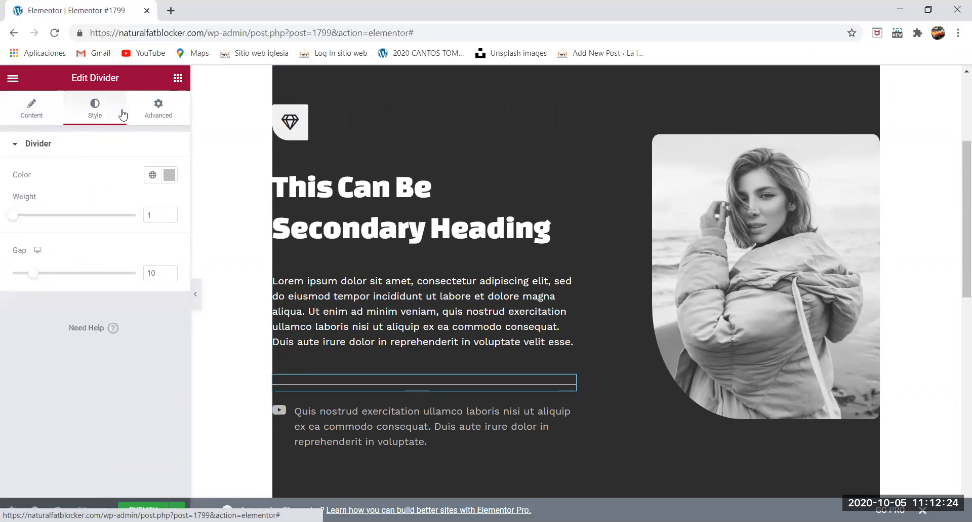
pyautogui.click(159, 117)
pyautogui.click(33, 116)
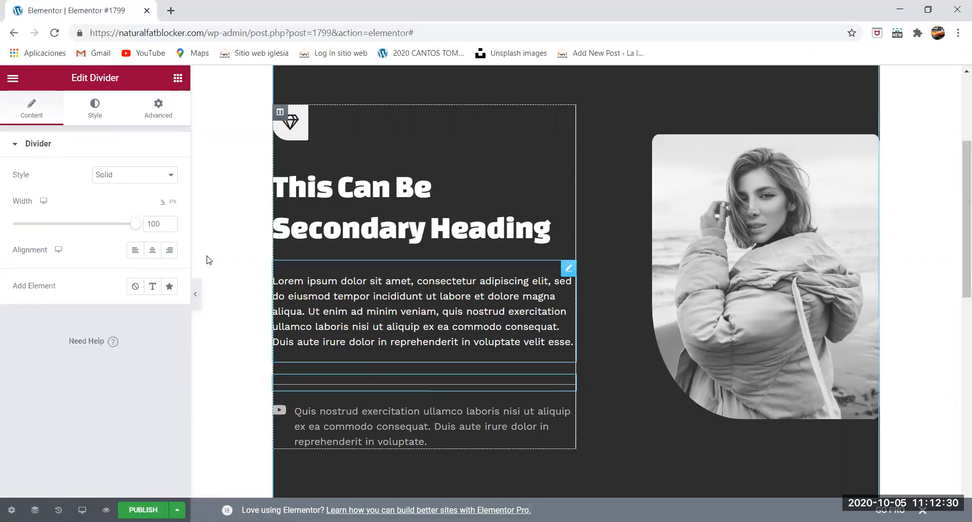
# - Examine the divider's available line styles, its colour, weight and gap settings, and its advanced setting groups
pyautogui.click(134, 181)
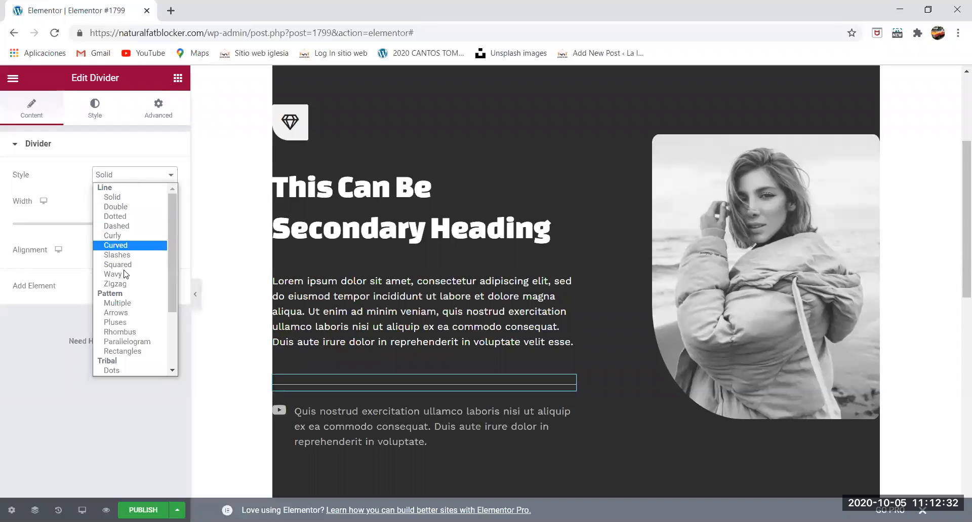
pyautogui.click(90, 385)
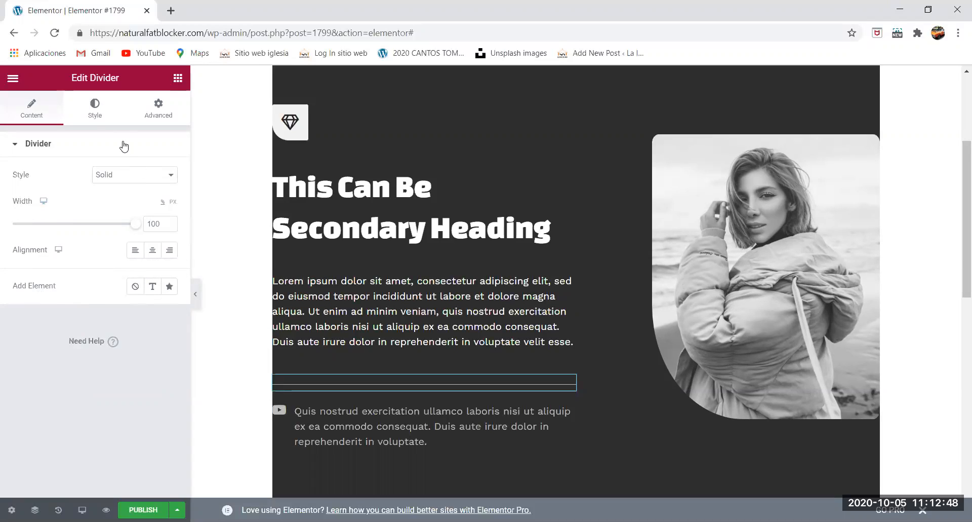
pyautogui.click(90, 111)
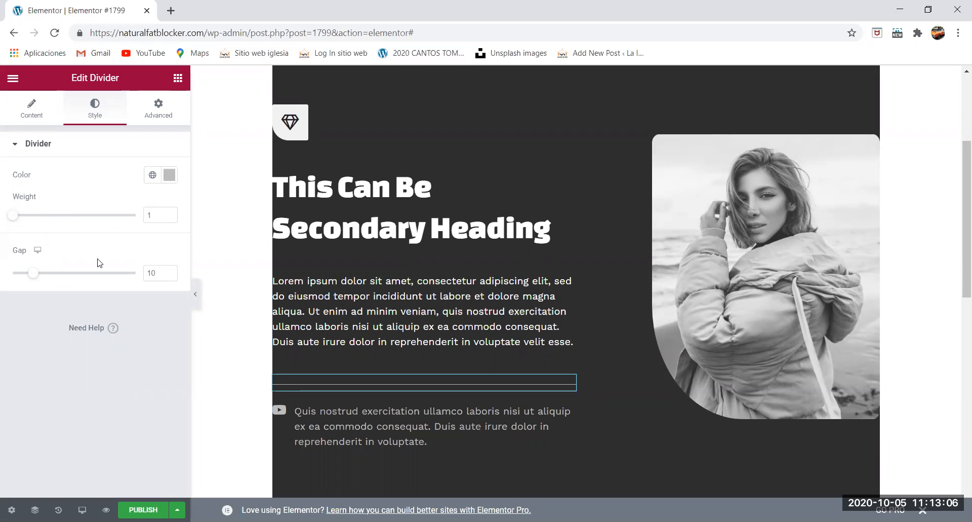
pyautogui.click(157, 122)
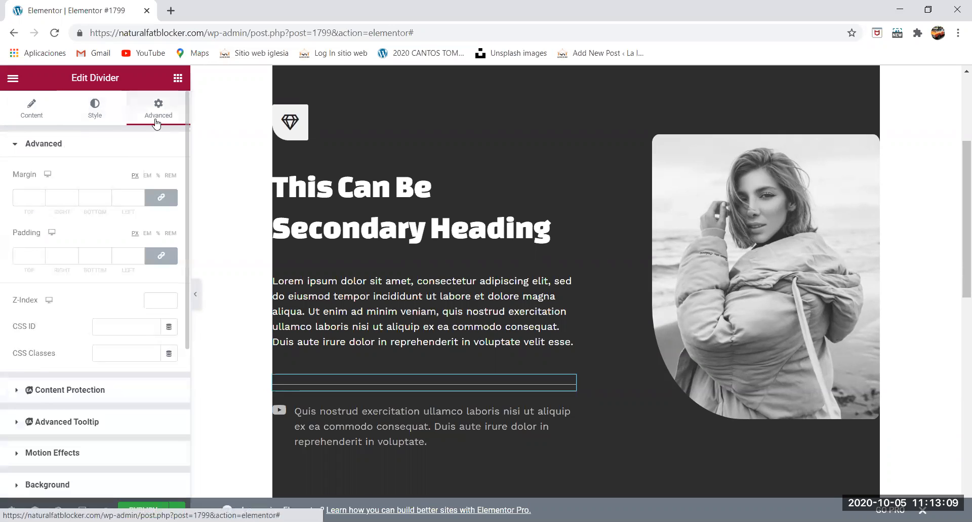
pyautogui.click(90, 148)
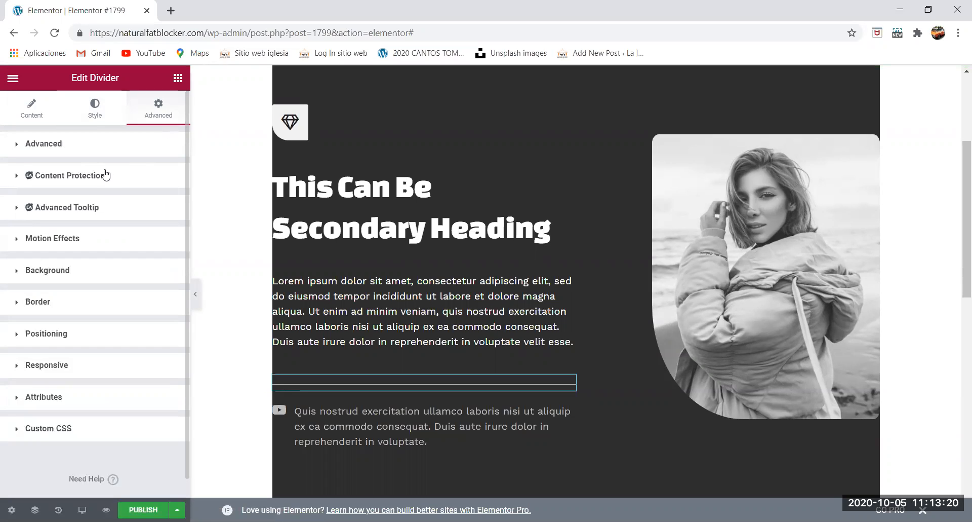
pyautogui.click(31, 107)
# - Duplicate the entire imported About section
pyautogui.scroll(1, 559, 108)
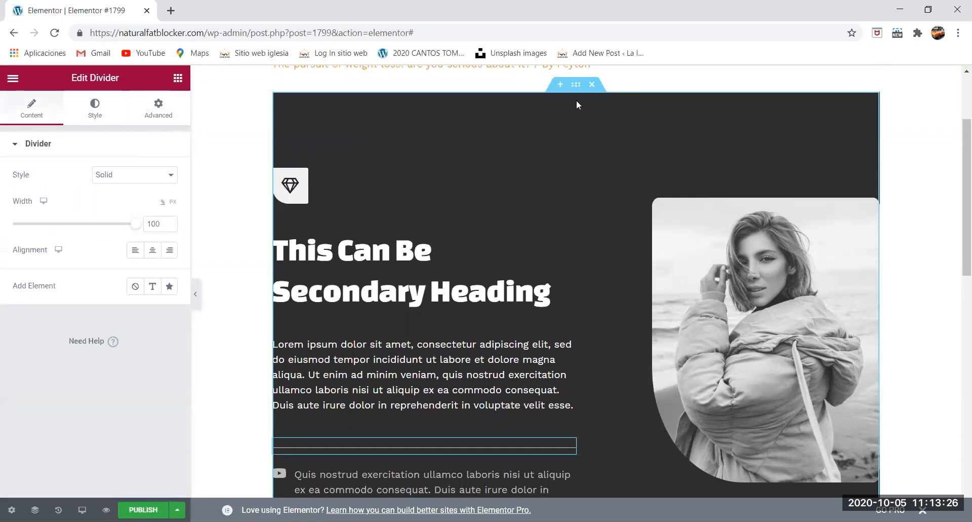
pyautogui.click(576, 84)
pyautogui.rightClick(578, 86)
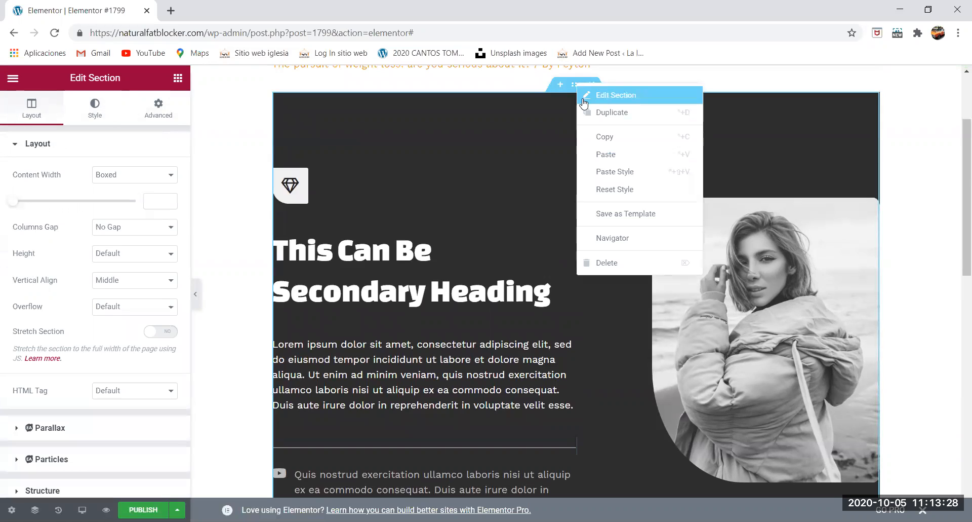
pyautogui.click(613, 113)
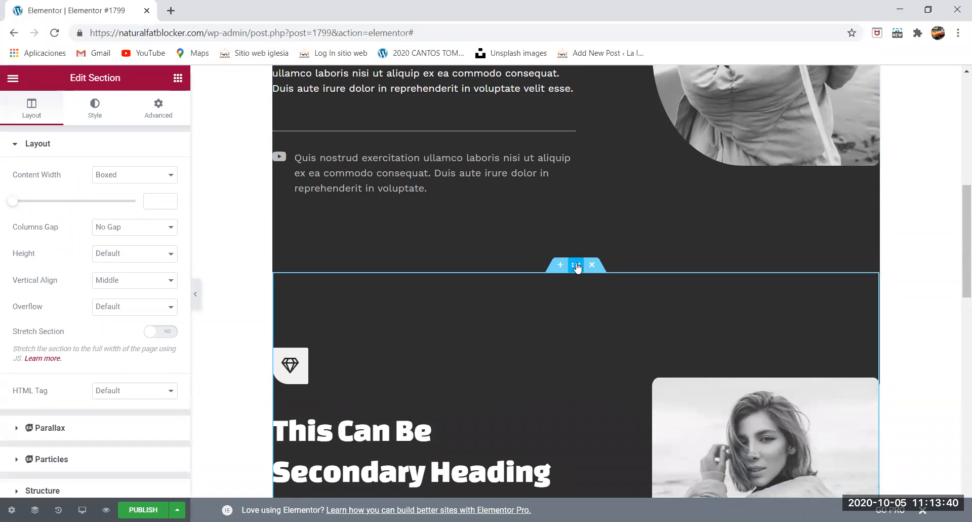
# - Set the duplicated section's background colour to dark navy #221E44
pyautogui.scroll(-4, 557, 253)
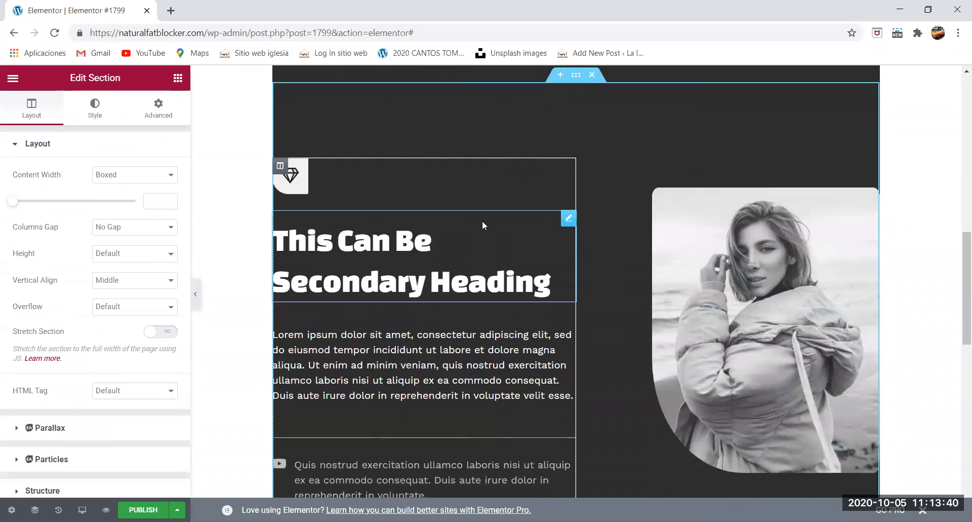
pyautogui.click(97, 104)
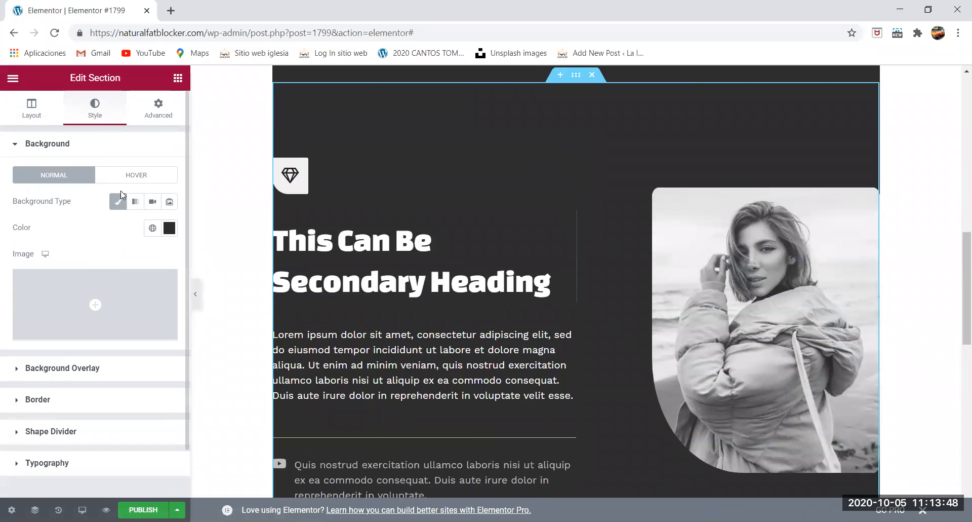
pyautogui.click(170, 228)
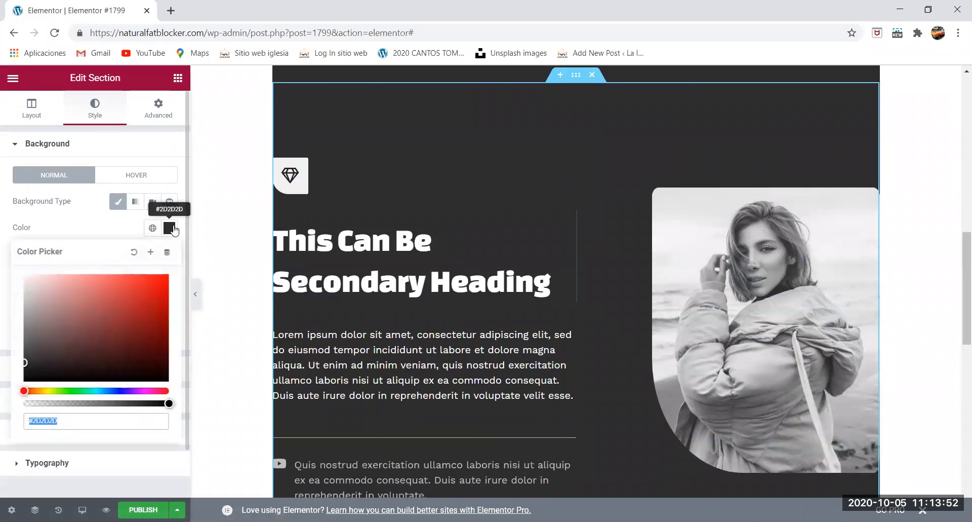
pyautogui.click(136, 290)
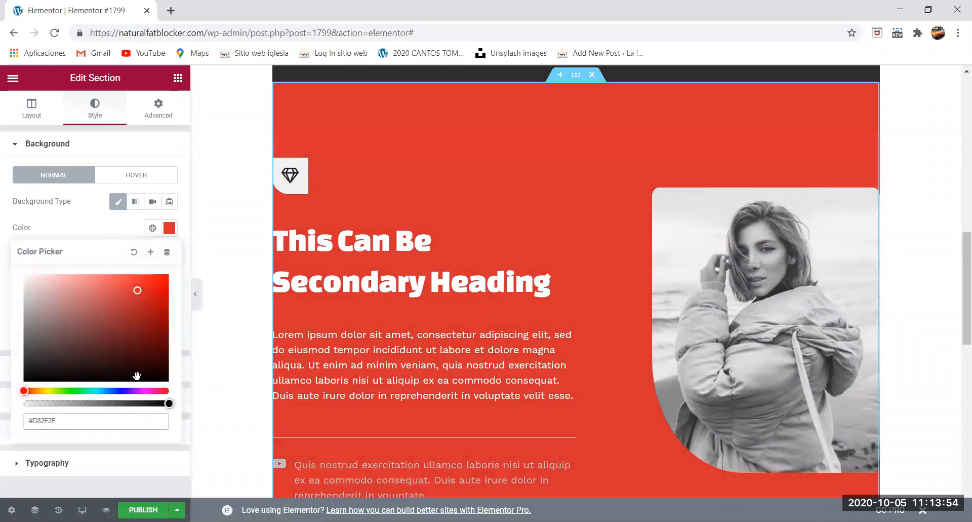
pyautogui.click(123, 390)
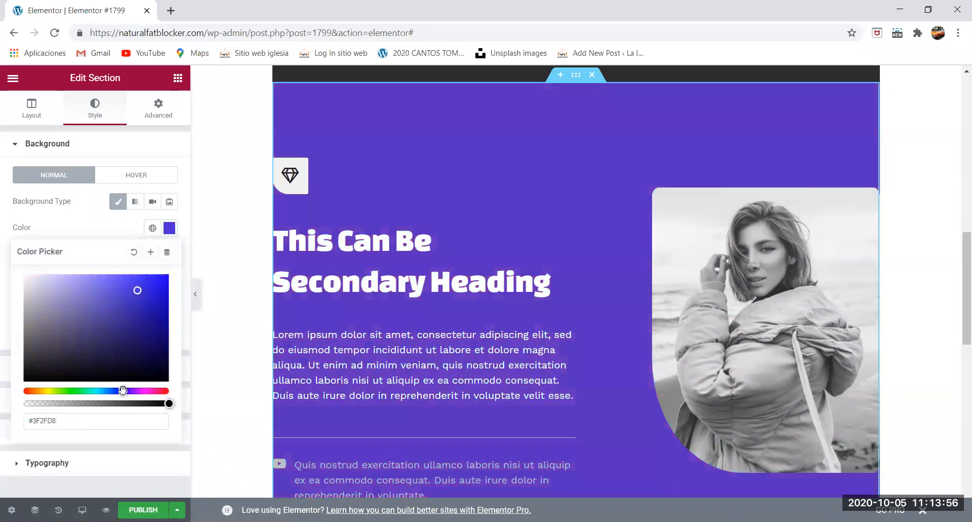
pyautogui.moveTo(137, 293); pyautogui.dragTo(103, 352)
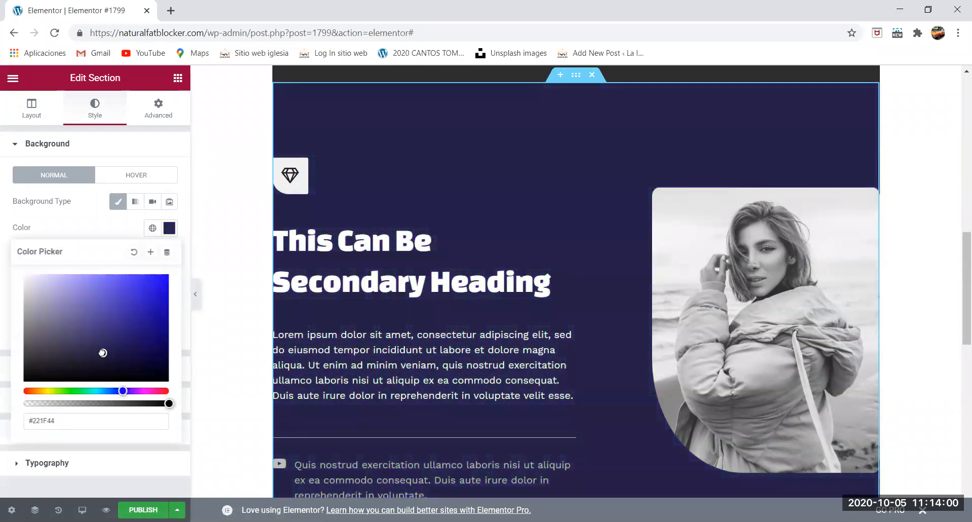
pyautogui.click(221, 360)
# - Change the line style of the divider in the navy section to Curly and compare it with the original section's divider
pyautogui.scroll(-3, 355, 304)
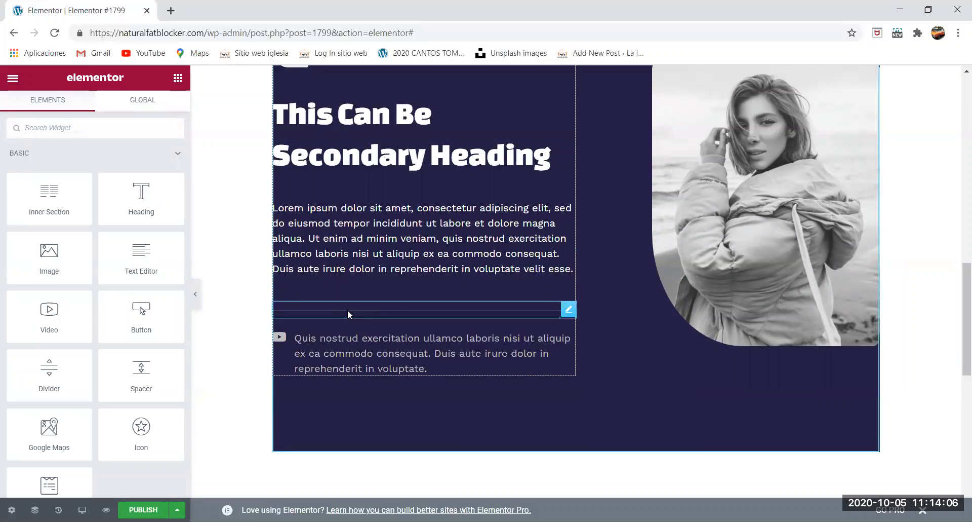
pyautogui.click(348, 310)
pyautogui.scroll(6, 378, 325)
pyautogui.scroll(-7, 378, 325)
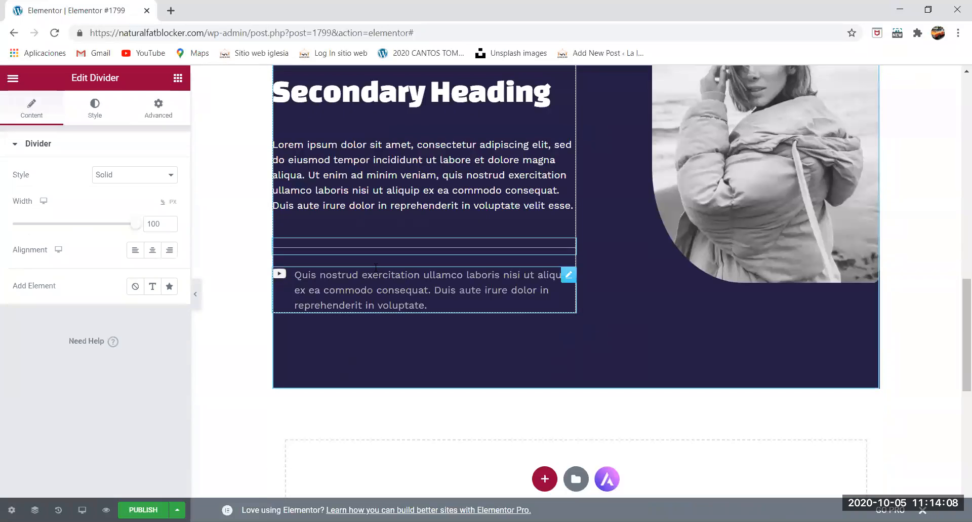
pyautogui.click(128, 173)
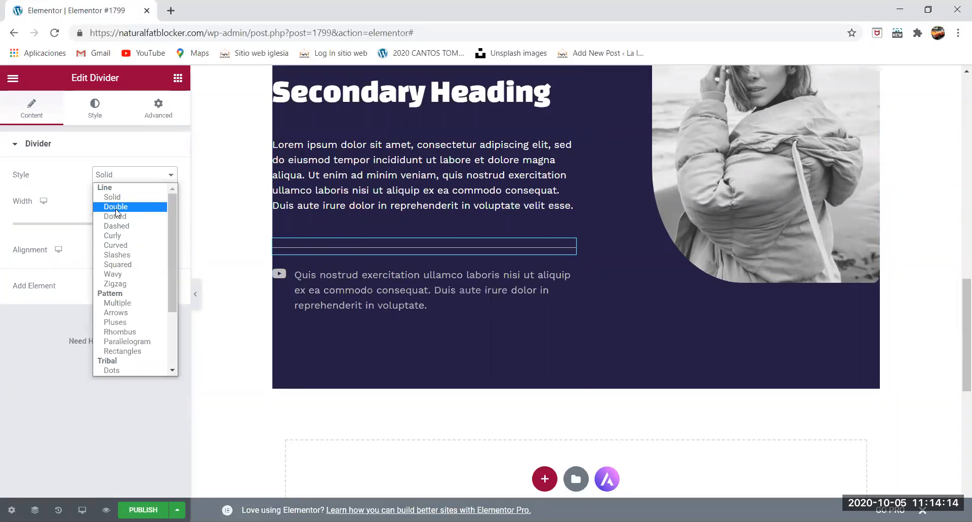
pyautogui.click(123, 236)
pyautogui.scroll(9, 472, 294)
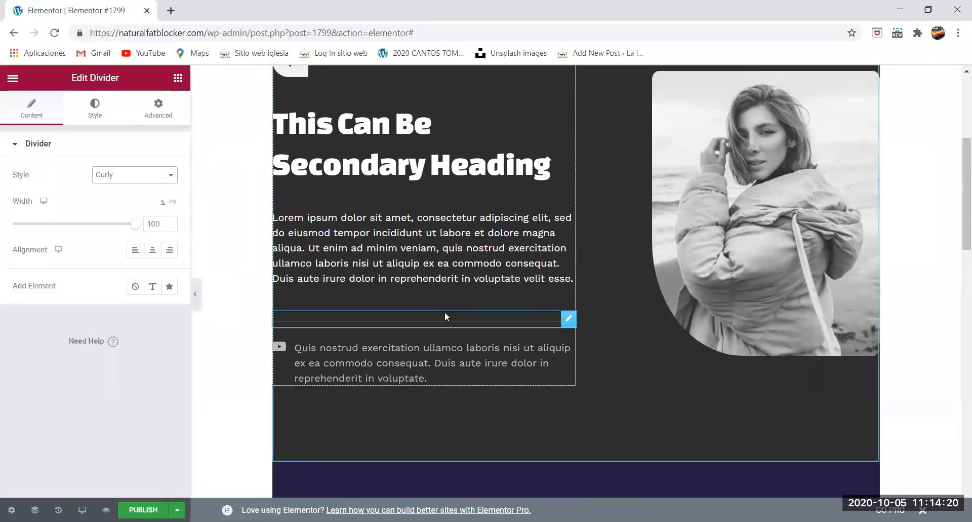
pyautogui.scroll(-9, 445, 312)
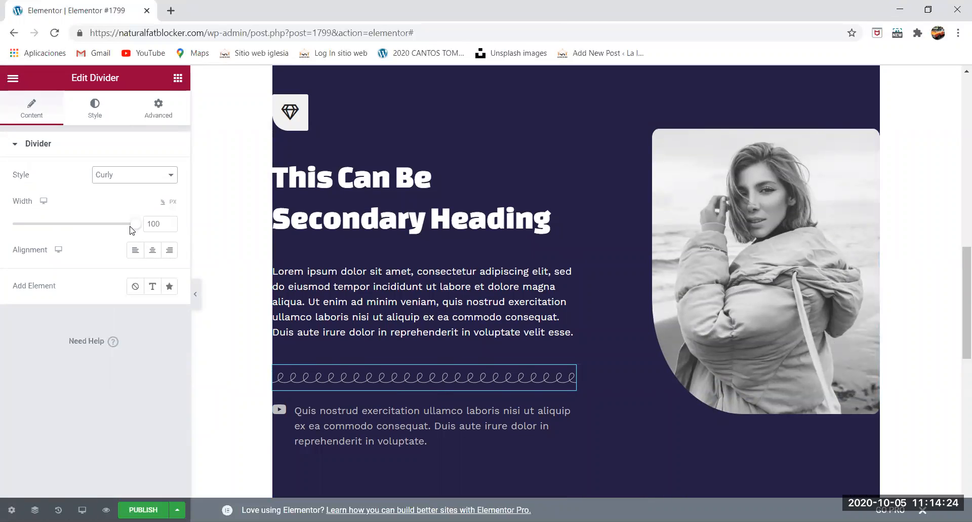
# - Try the curly divider at width 50 with centre and right alignment, settle on left alignment and clear the width value
pyautogui.moveTo(132, 225); pyautogui.dragTo(70, 236)
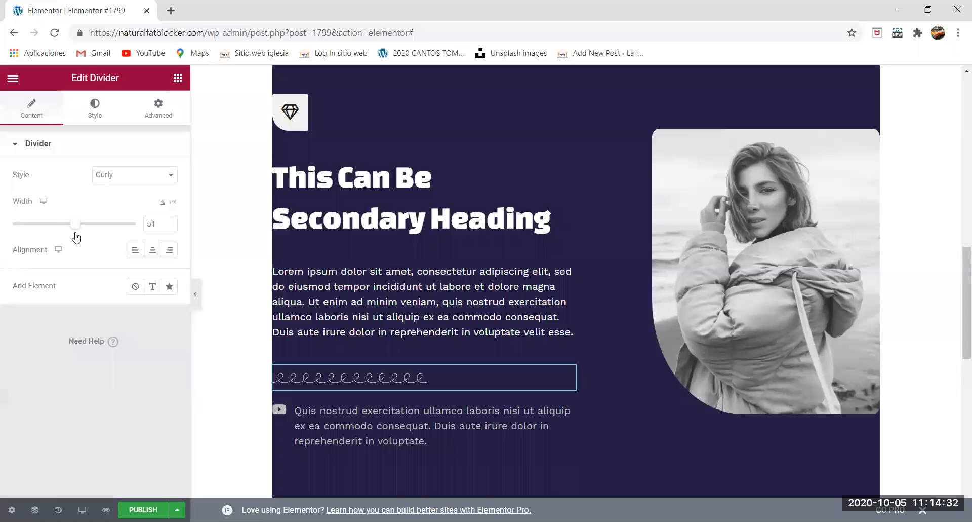
pyautogui.click(155, 251)
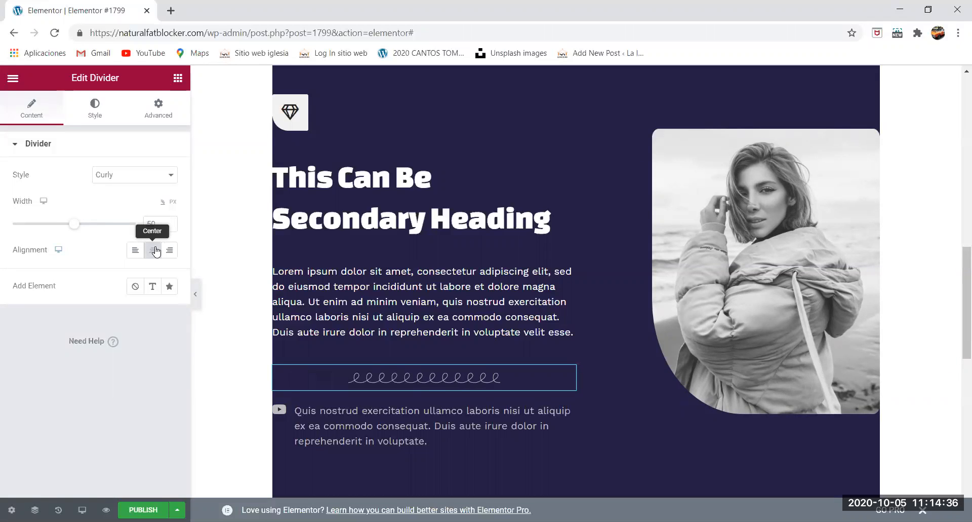
pyautogui.click(169, 250)
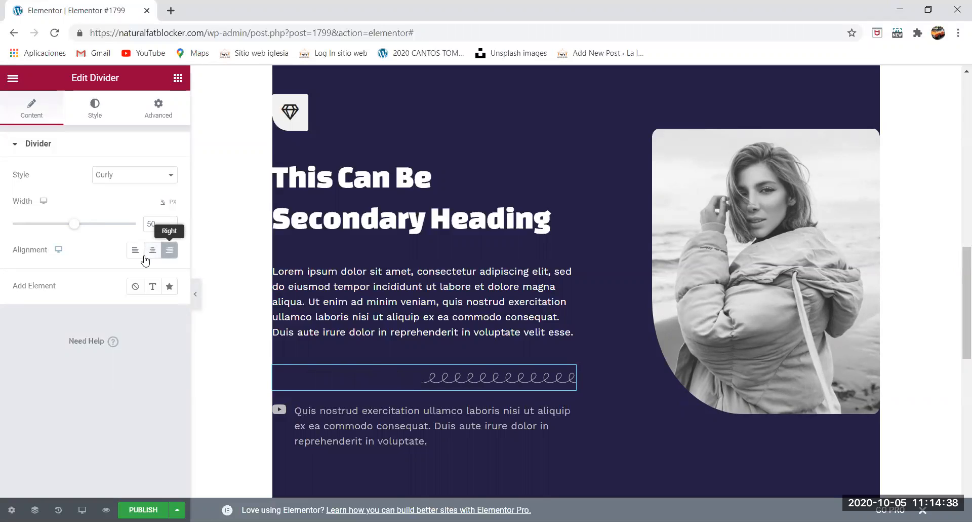
pyautogui.click(135, 255)
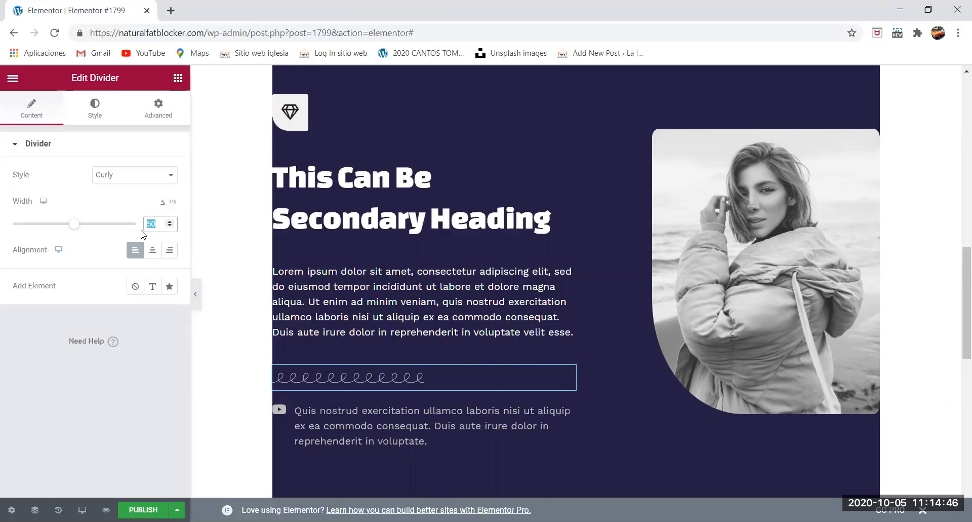
pyautogui.press('BackSpace')
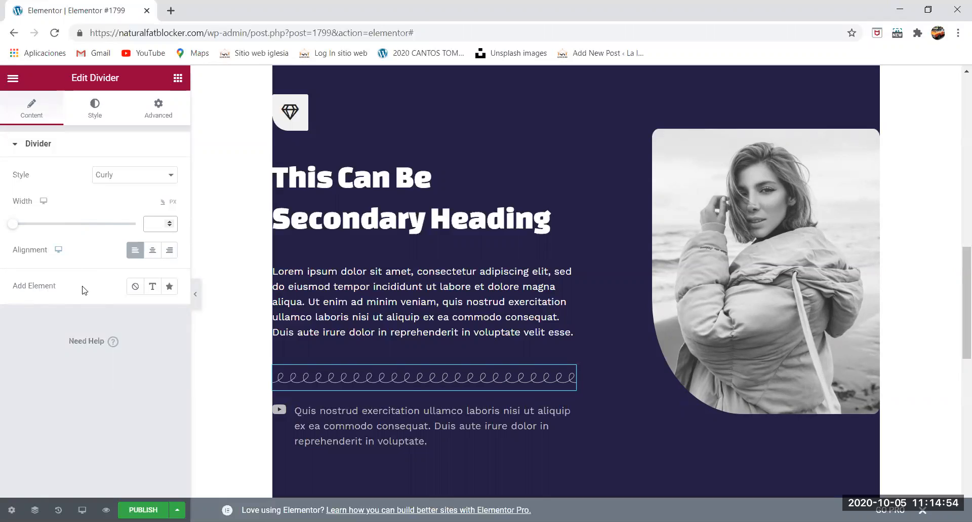
# - Add a text element to the curly divider reading "Subscribe below"
pyautogui.click(151, 288)
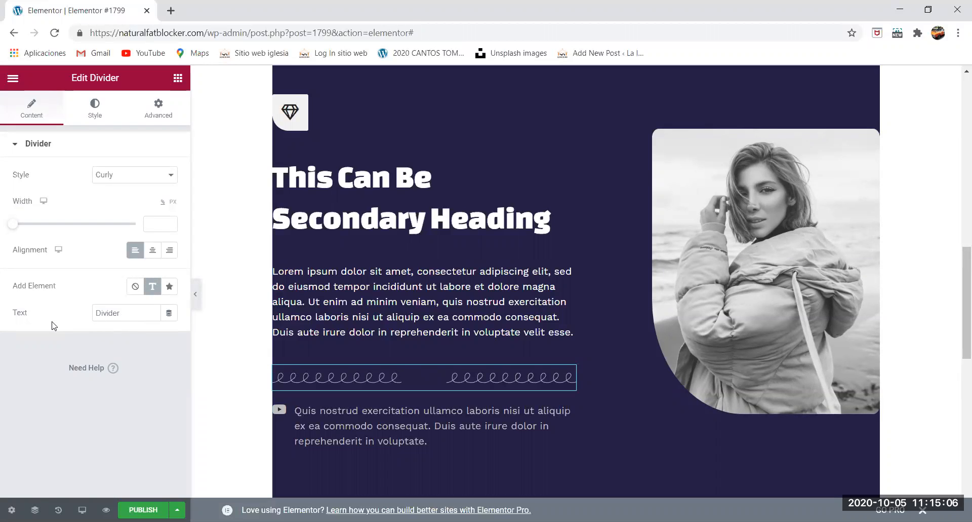
pyautogui.click(142, 311)
pyautogui.press('BackSpace')
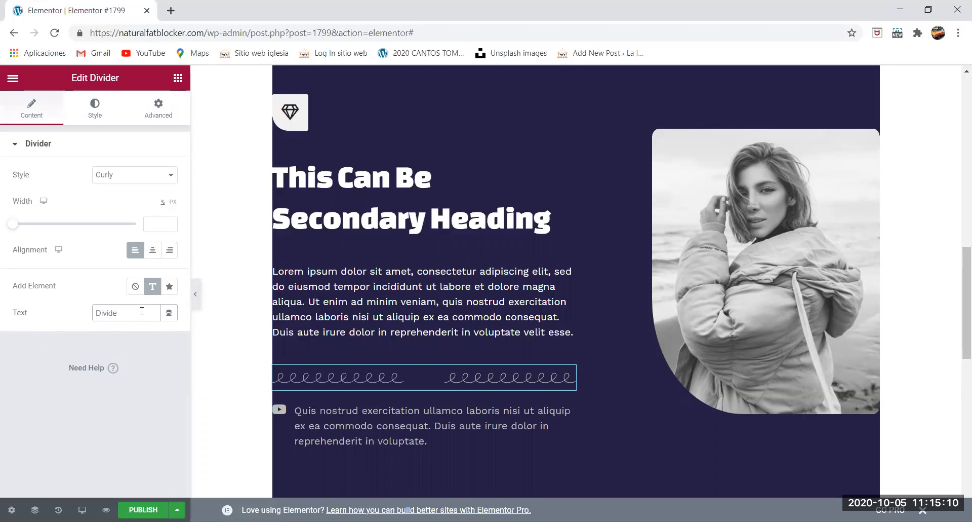
pyautogui.write('s')
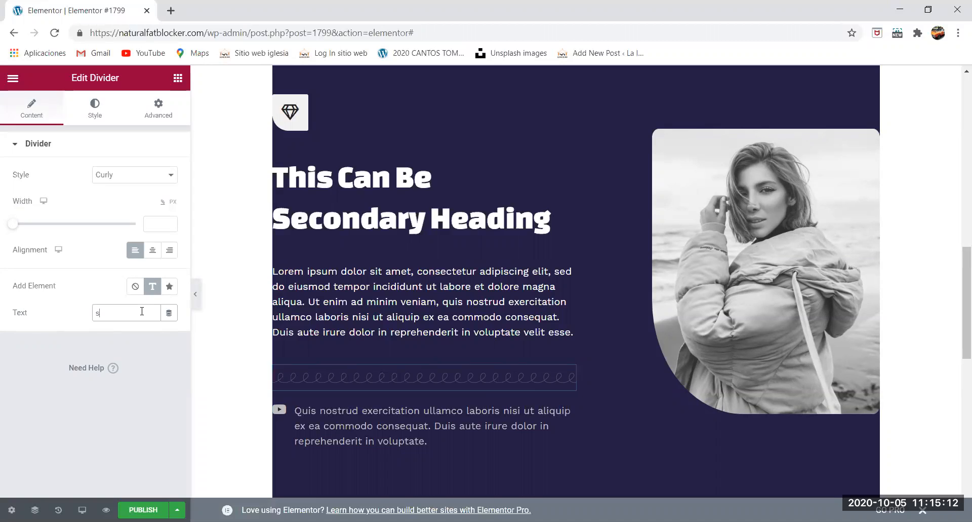
pyautogui.press('BackSpace')
pyautogui.write('Subscribe')
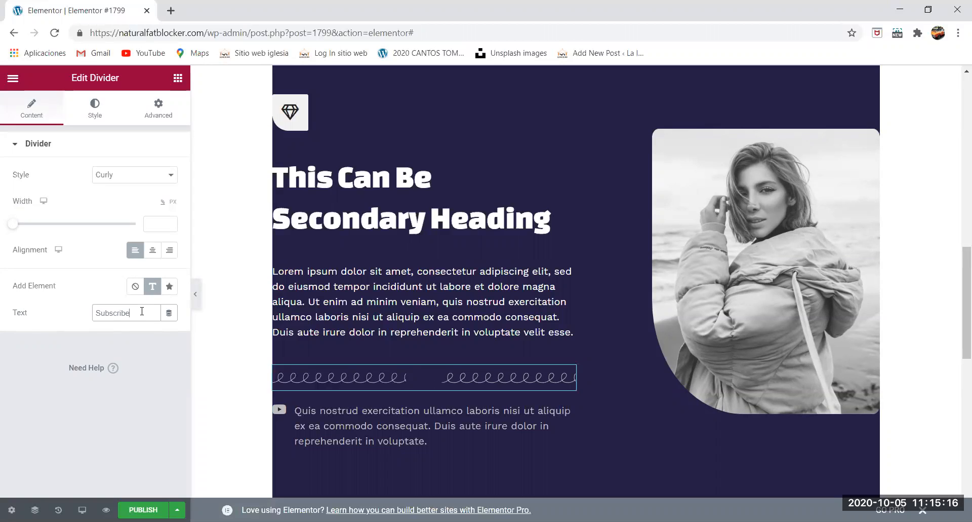
pyautogui.write(' below')
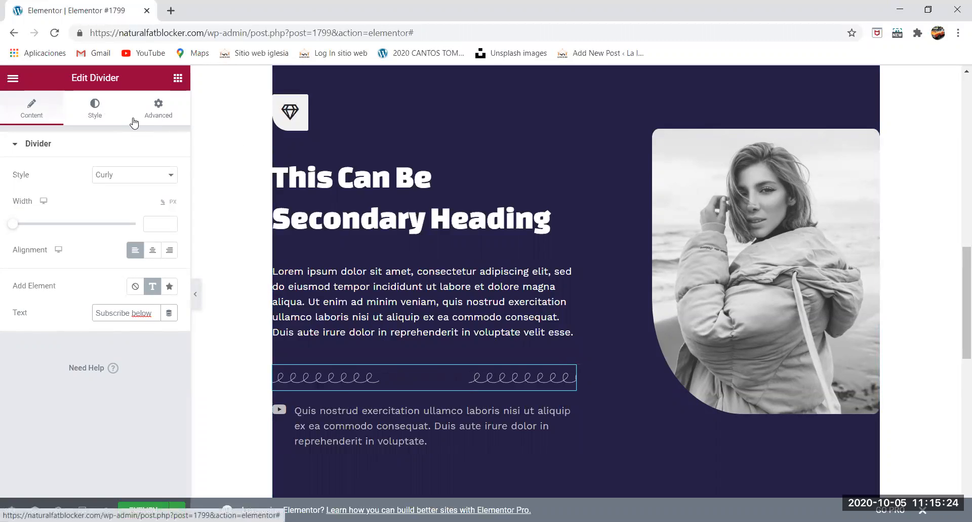
# - Compare the style settings of the curly divider with those of the solid divider in the original dark section
pyautogui.click(94, 106)
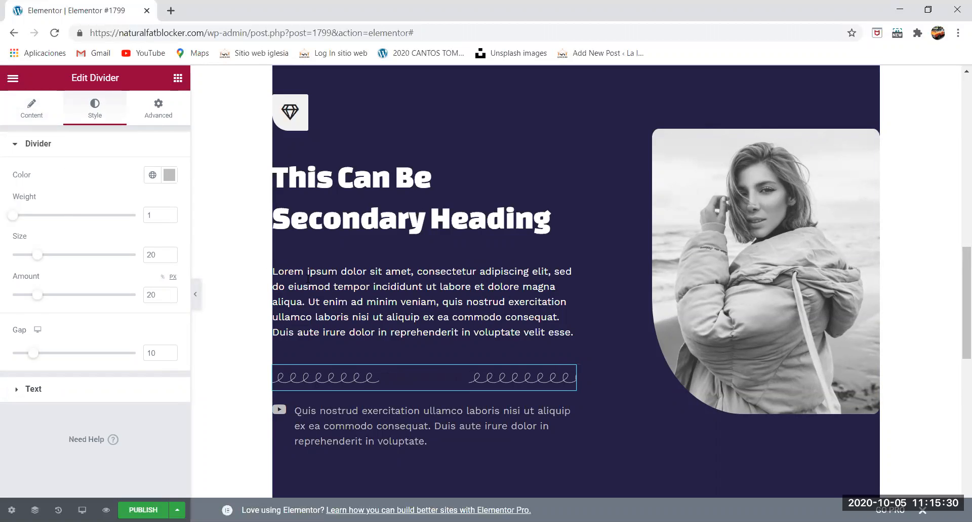
pyautogui.scroll(1, 315, 279)
pyautogui.scroll(9, 315, 280)
pyautogui.scroll(-2, 358, 365)
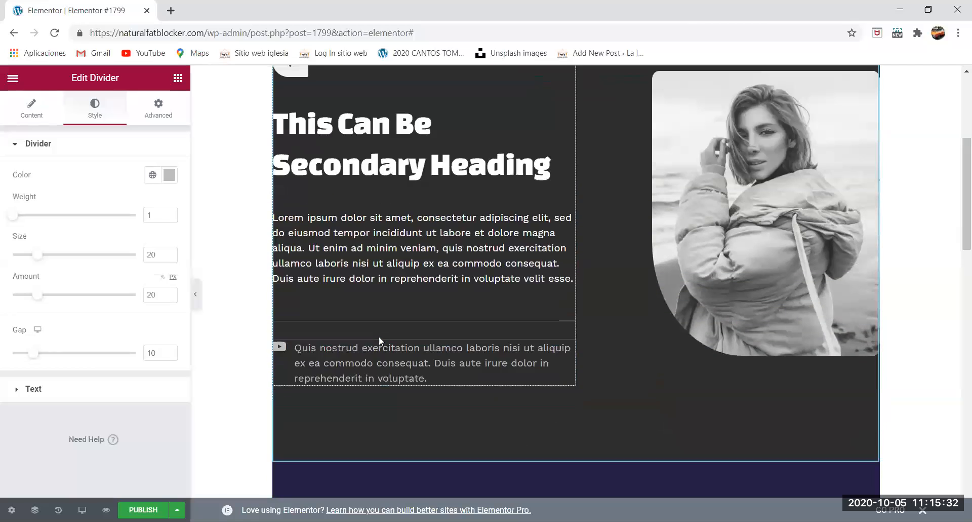
pyautogui.click(383, 324)
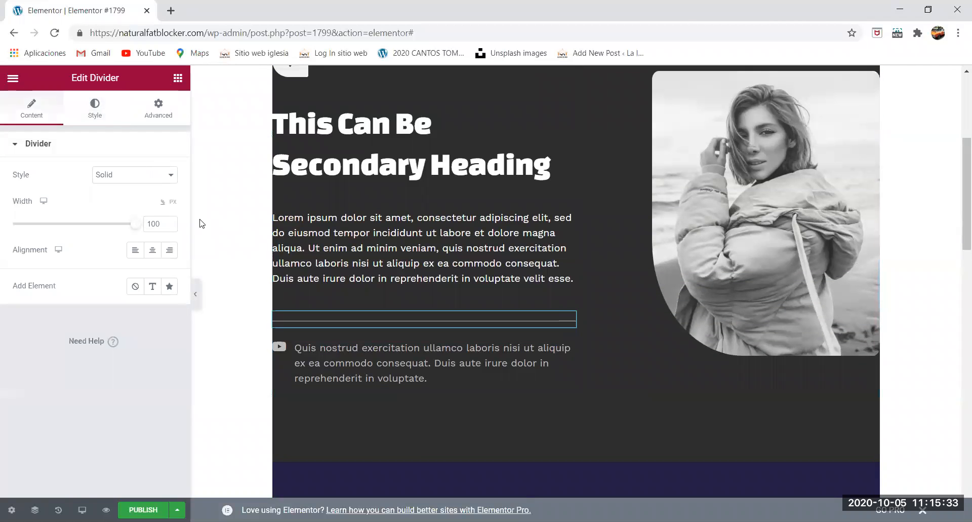
pyautogui.click(105, 116)
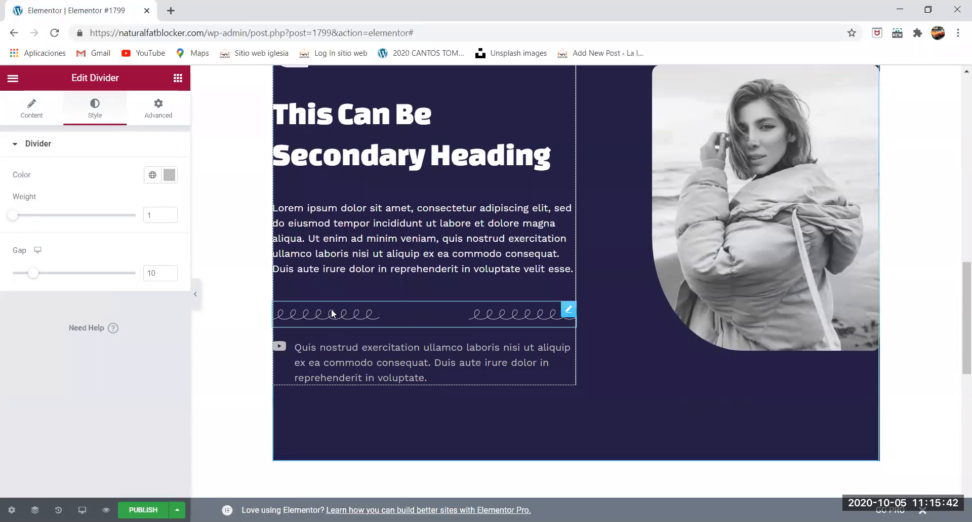
pyautogui.click(333, 313)
pyautogui.scroll(12, 333, 313)
pyautogui.scroll(-1, 336, 410)
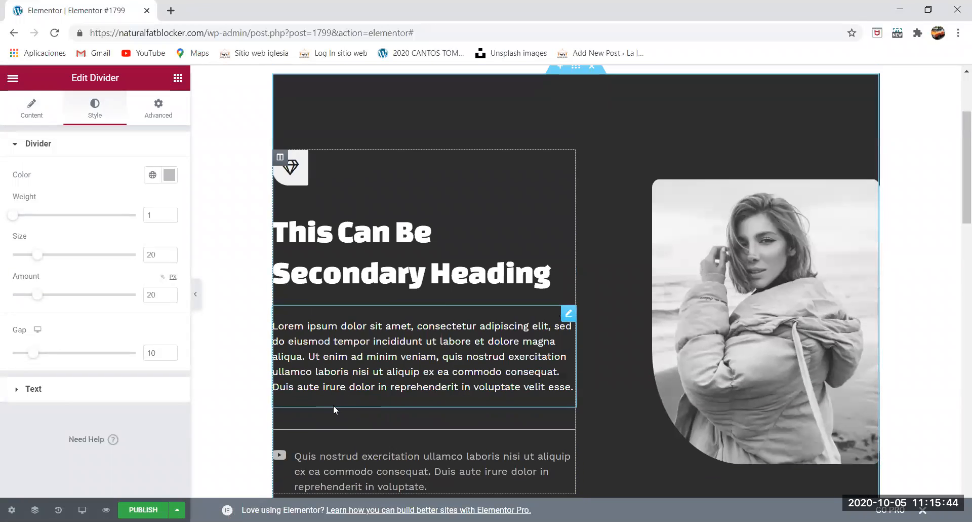
pyautogui.scroll(-2, 334, 405)
pyautogui.click(342, 319)
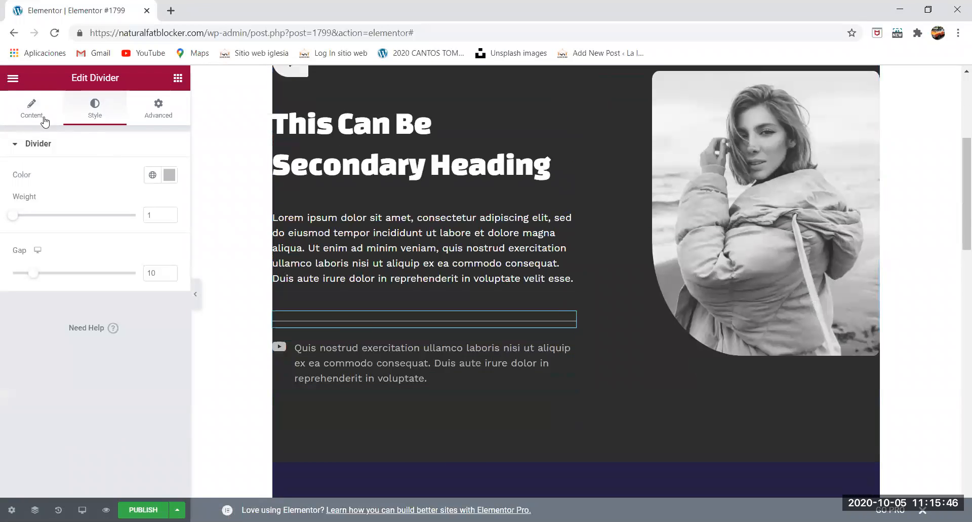
pyautogui.click(36, 121)
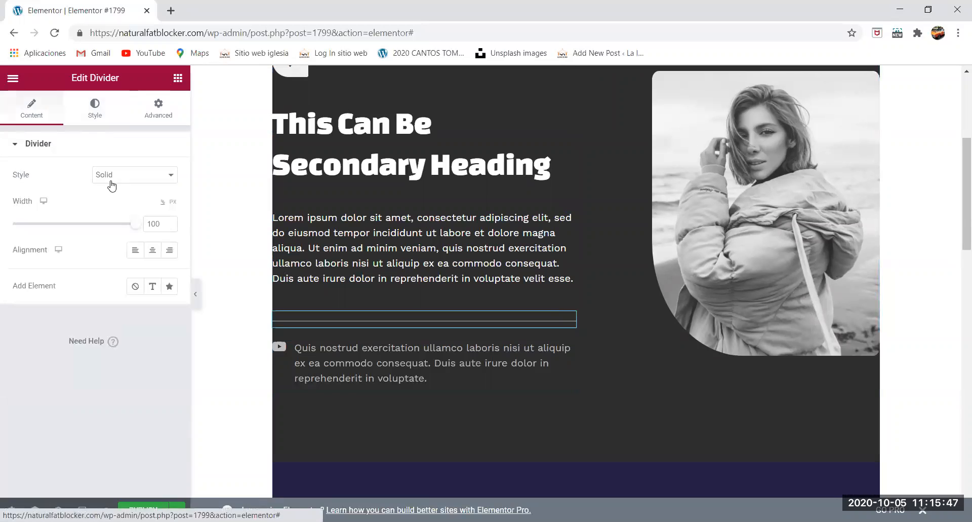
pyautogui.click(104, 108)
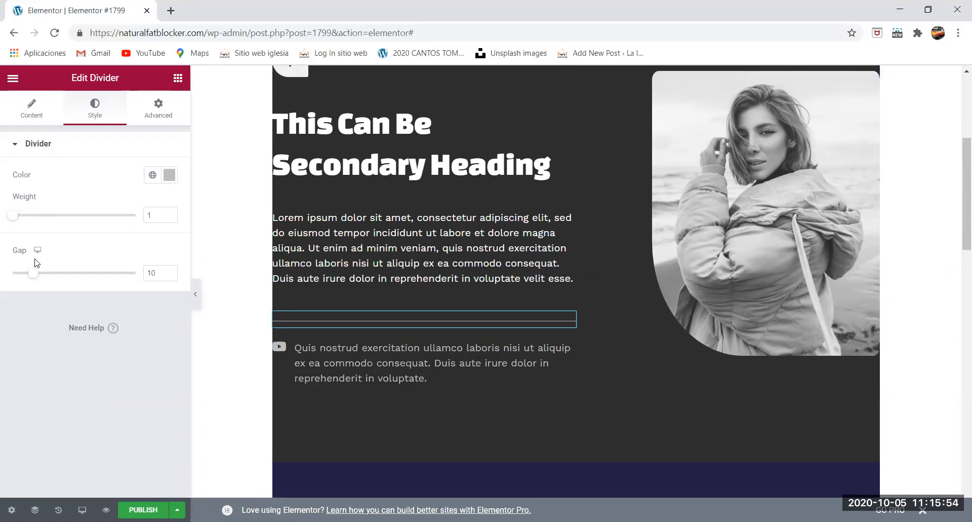
# - Review the curly divider's content settings and its size and amount options, and reopen the original section's solid divider for comparison
pyautogui.scroll(-8, 317, 263)
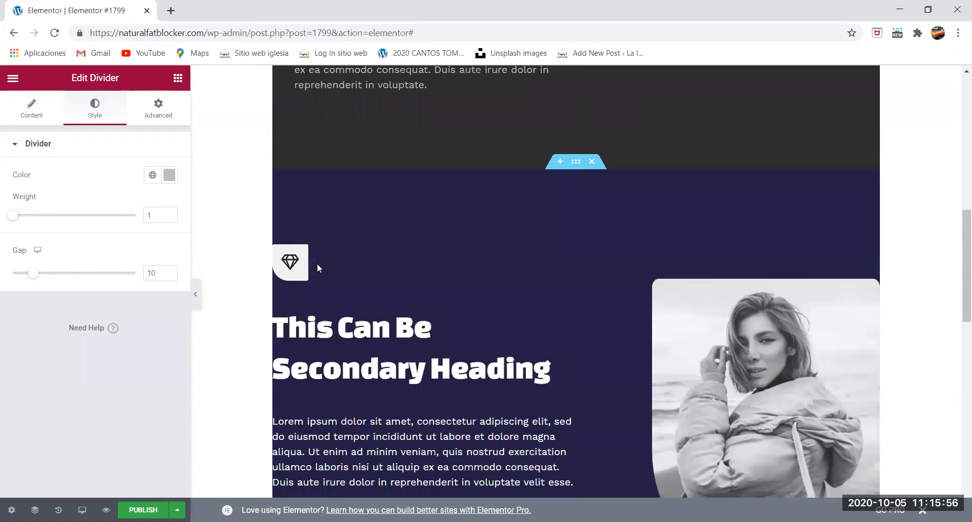
pyautogui.scroll(-3, 353, 316)
pyautogui.click(382, 253)
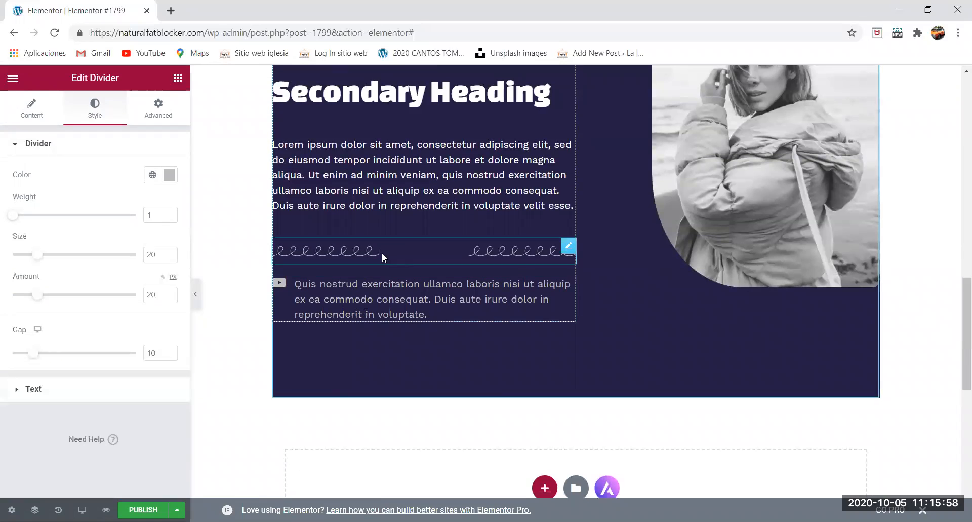
pyautogui.click(30, 112)
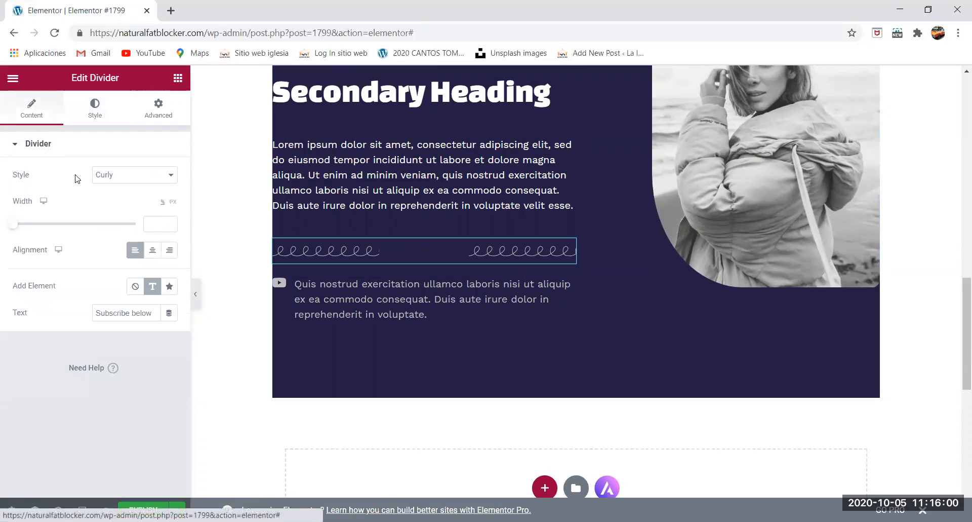
pyautogui.click(95, 122)
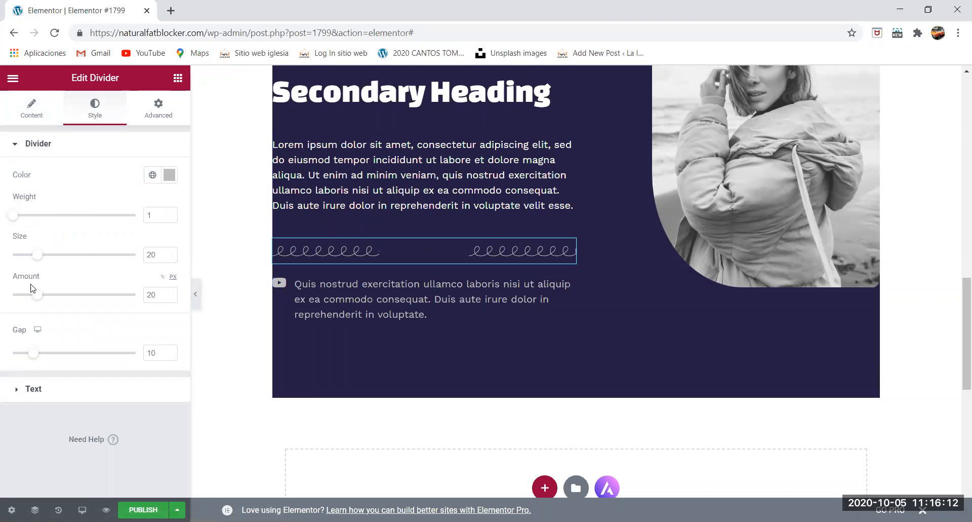
pyautogui.scroll(10, 404, 319)
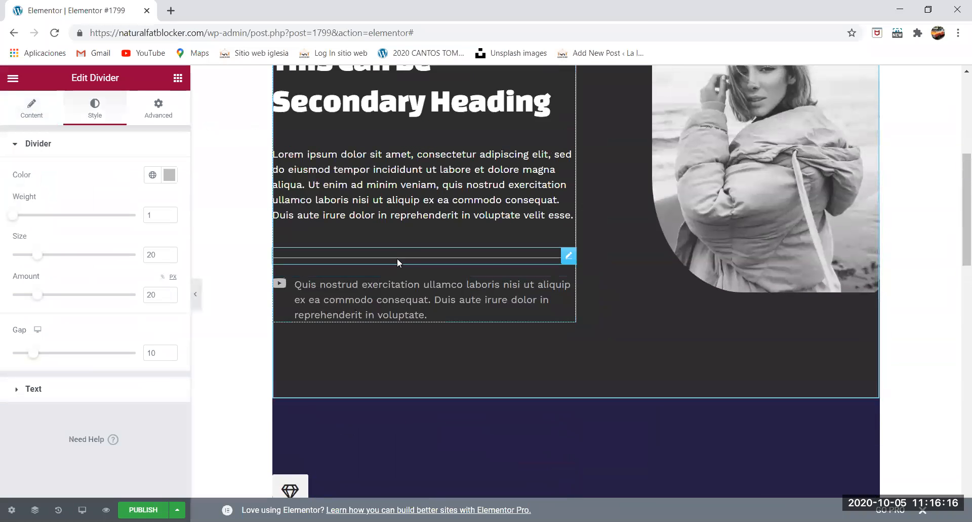
pyautogui.click(334, 249)
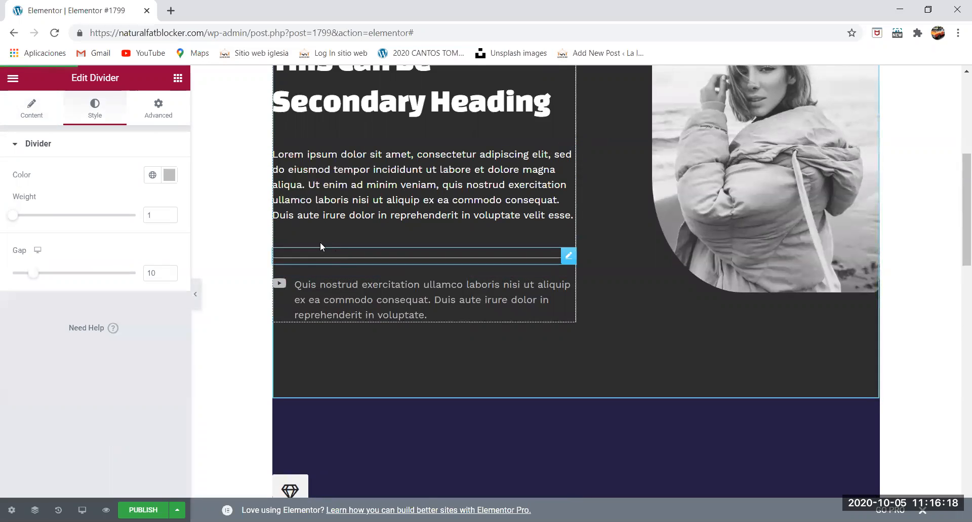
# - Compare the content and style settings of the original section's solid divider with the curly divider's style settings
pyautogui.click(26, 118)
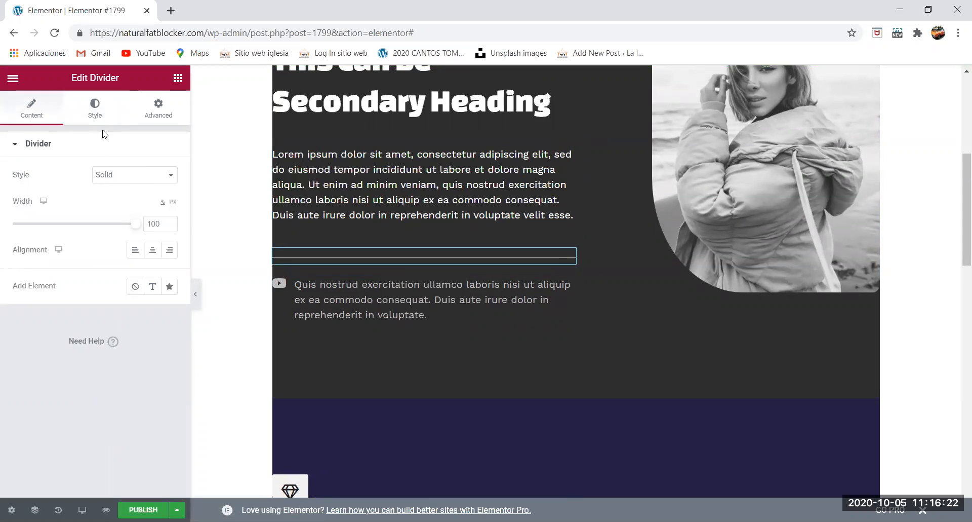
pyautogui.click(95, 109)
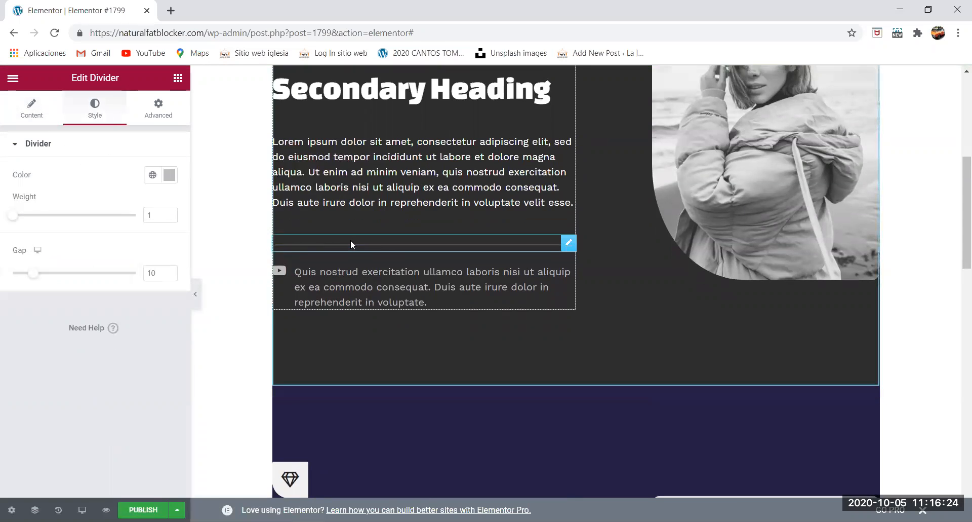
pyautogui.scroll(-4, 350, 242)
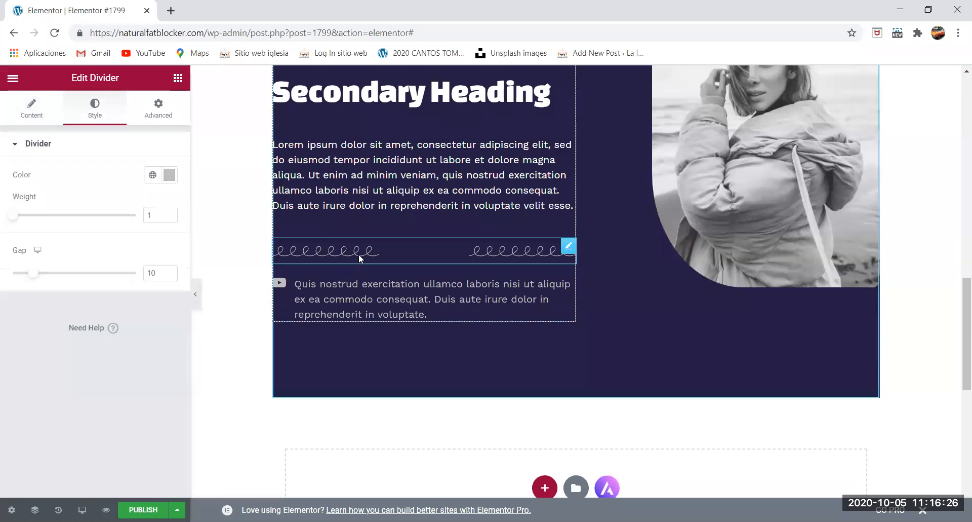
pyautogui.click(358, 253)
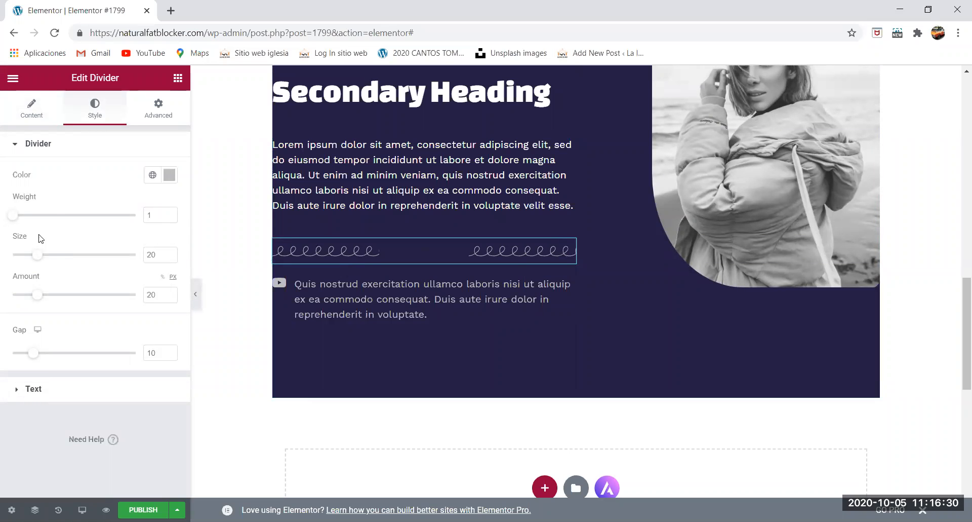
# - Inspect the curly divider's custom colour picker and its list of global colours
pyautogui.click(170, 177)
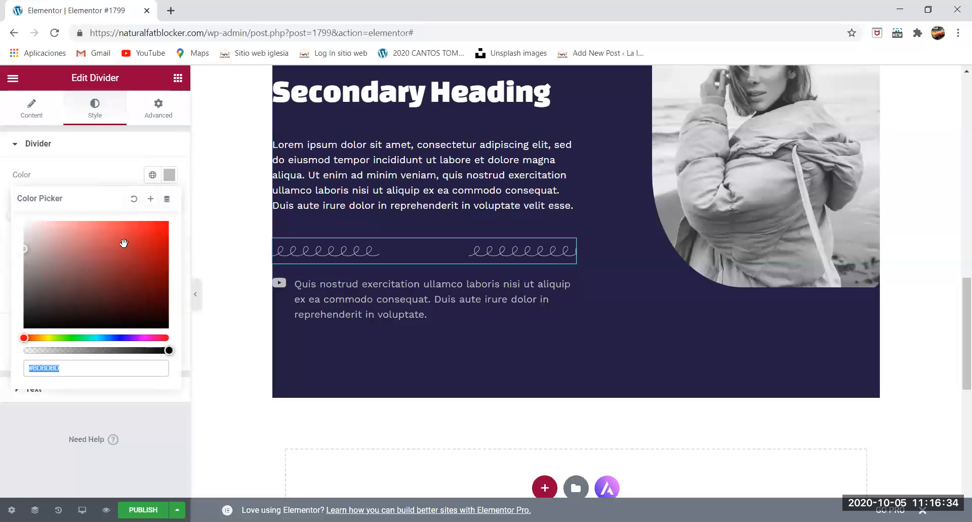
pyautogui.click(212, 164)
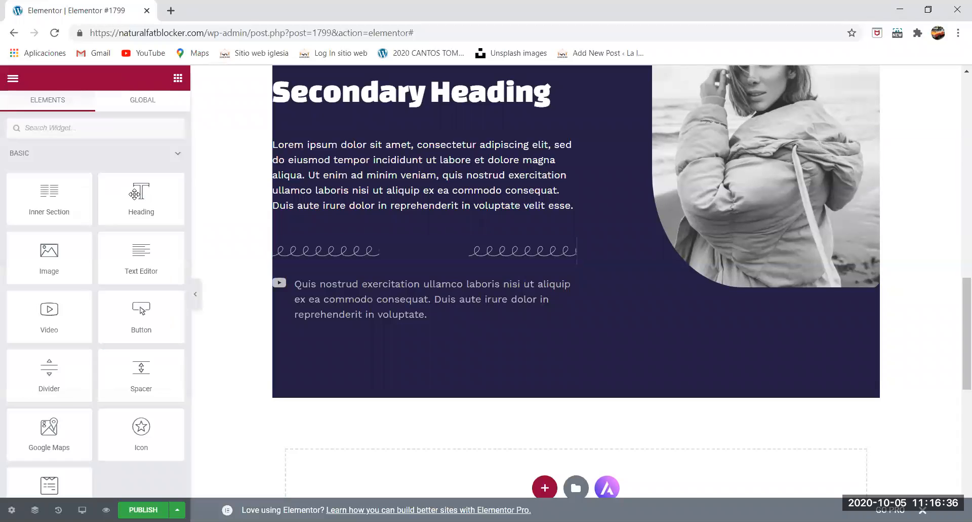
pyautogui.click(325, 248)
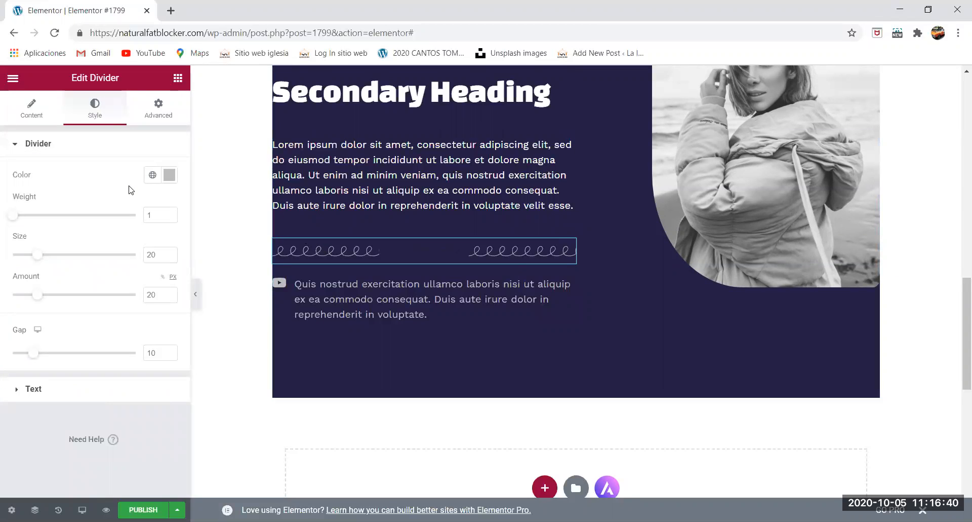
pyautogui.click(169, 174)
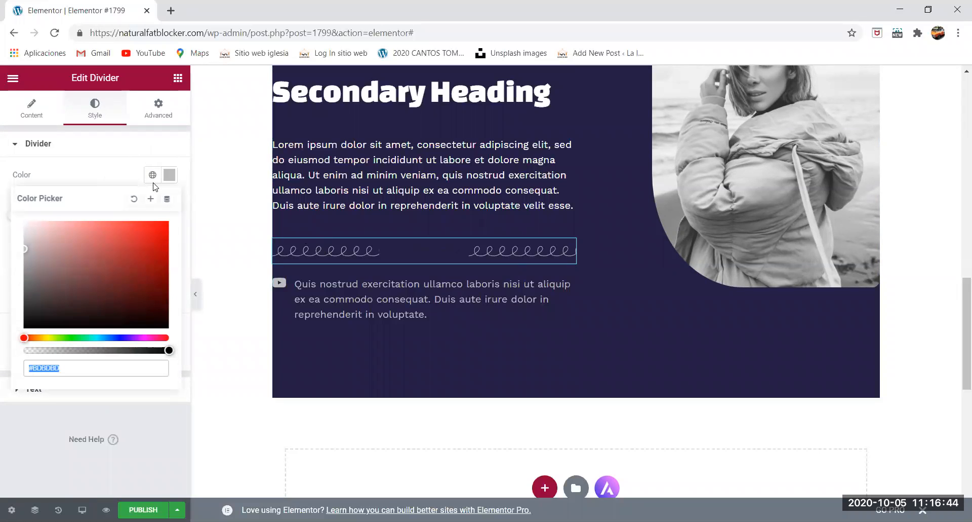
pyautogui.click(152, 175)
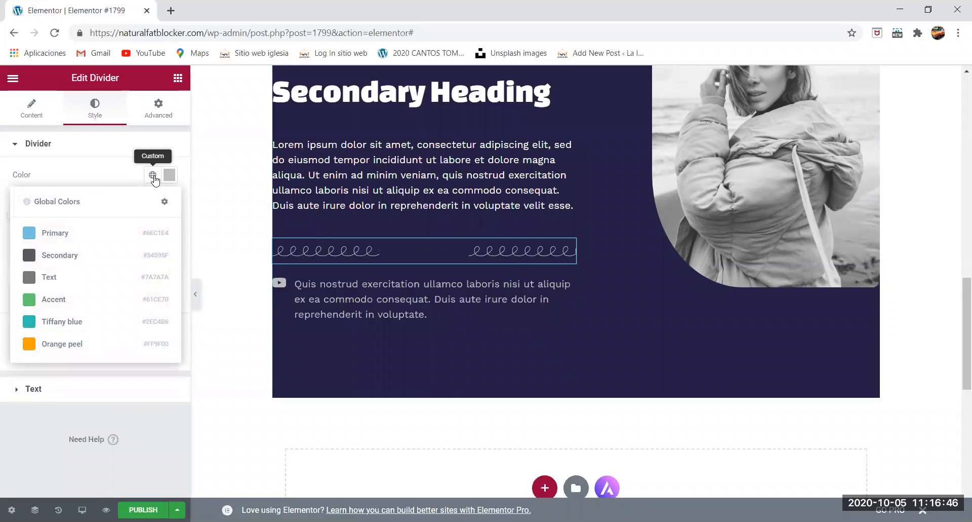
# - Look up the Global Colors entry in the Site Settings and return to the page editor
pyautogui.click(13, 79)
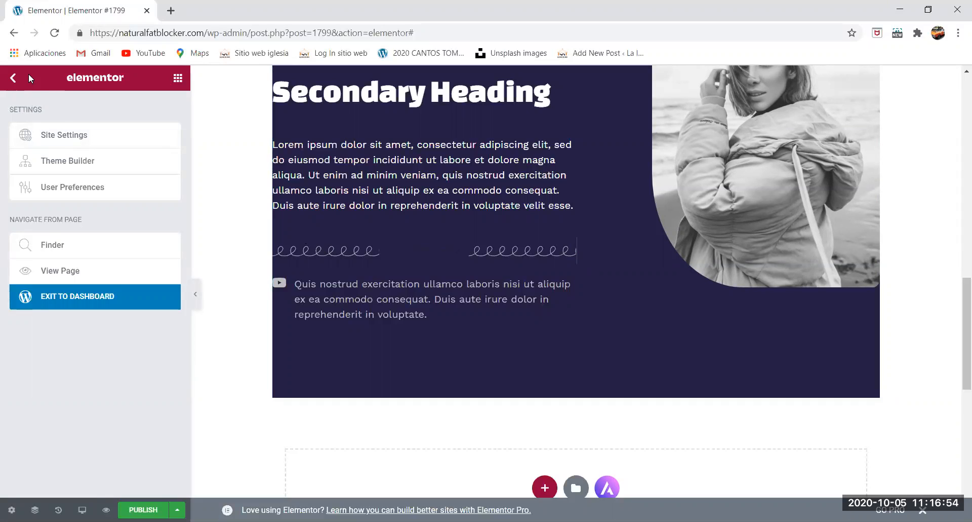
pyautogui.click(61, 137)
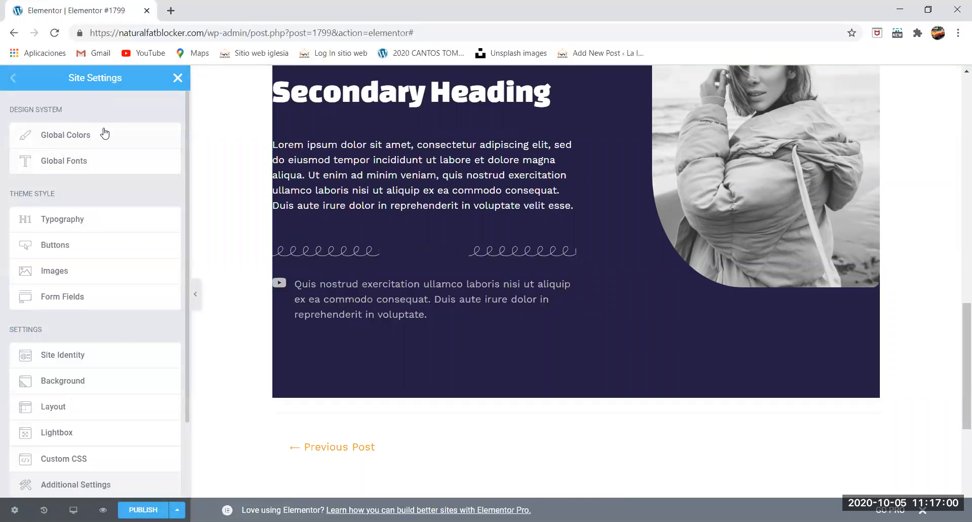
pyautogui.click(178, 77)
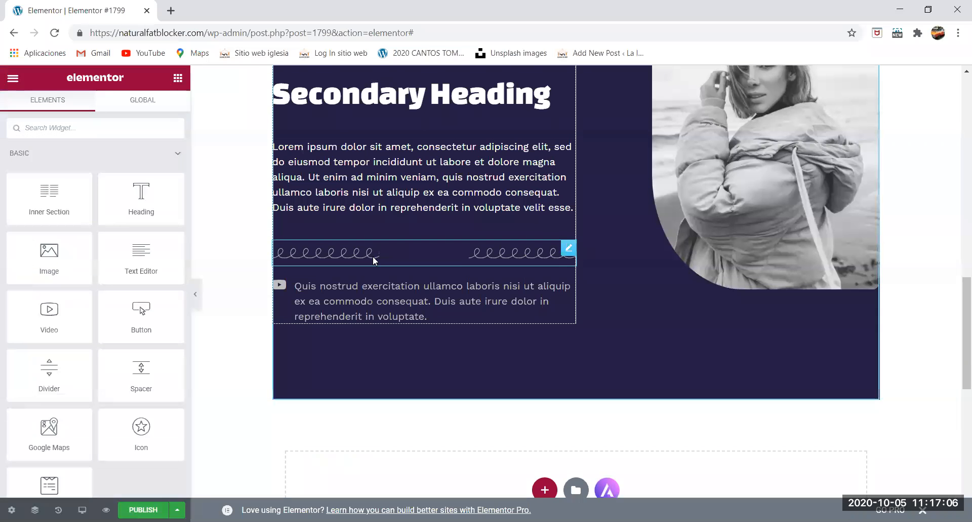
# - Apply the Tiffany blue global colour to the curly divider in the purple section
pyautogui.scroll(16, 373, 258)
pyautogui.scroll(-8, 371, 269)
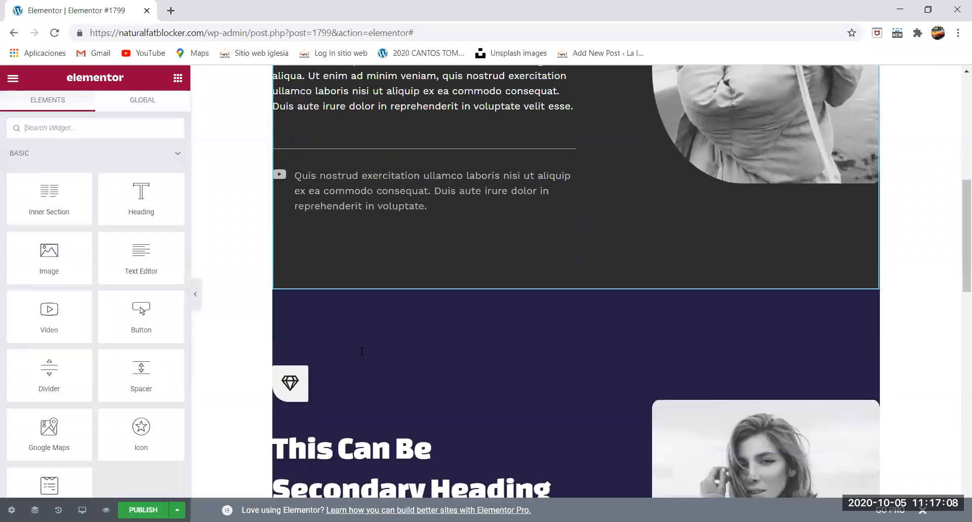
pyautogui.scroll(-7, 365, 304)
pyautogui.click(368, 254)
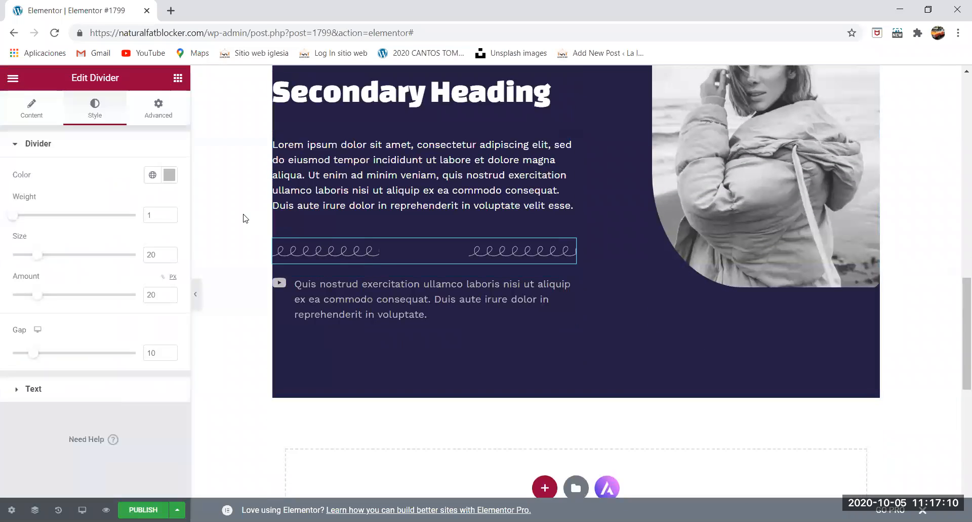
pyautogui.click(152, 175)
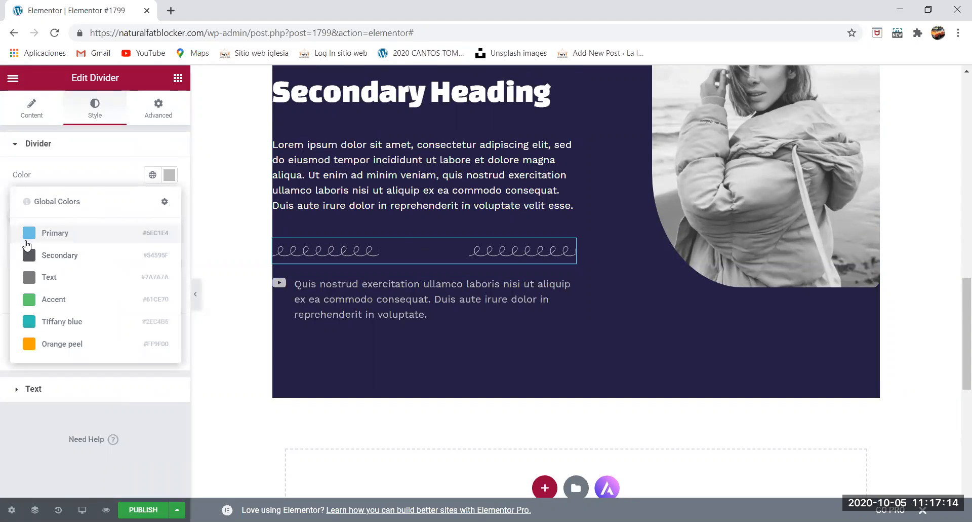
pyautogui.click(27, 322)
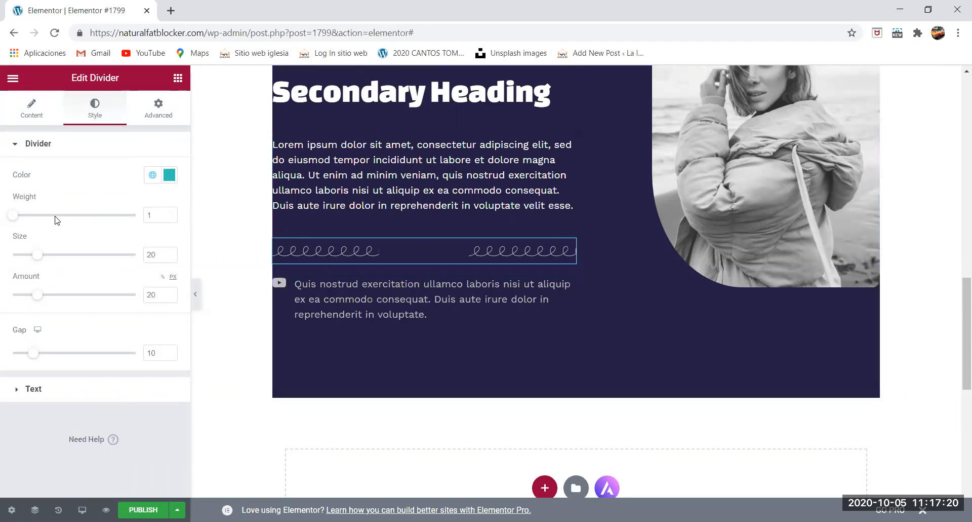
# - Raise the curly divider's weight to 3.2 and bring up its custom colour #2EC4B6 so the line takes that colour
pyautogui.moveTo(18, 218); pyautogui.dragTo(48, 217)
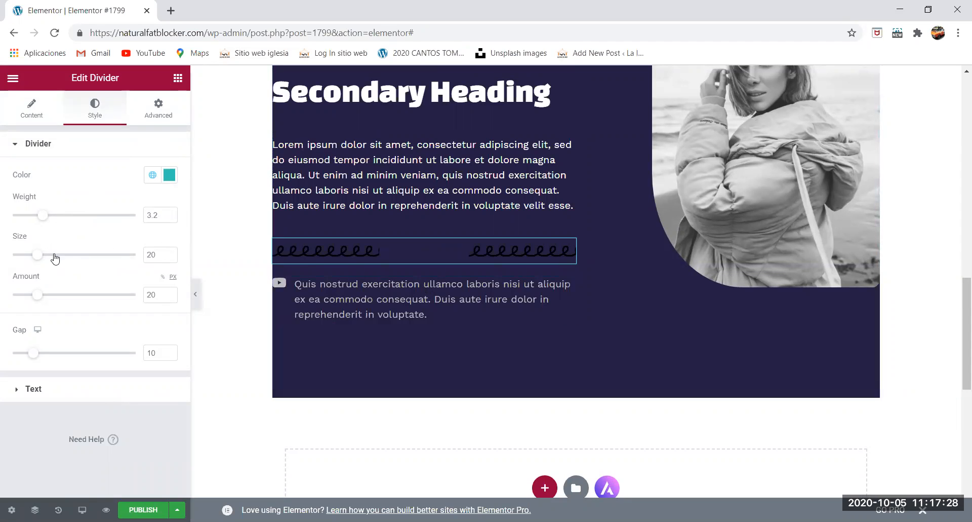
pyautogui.click(168, 175)
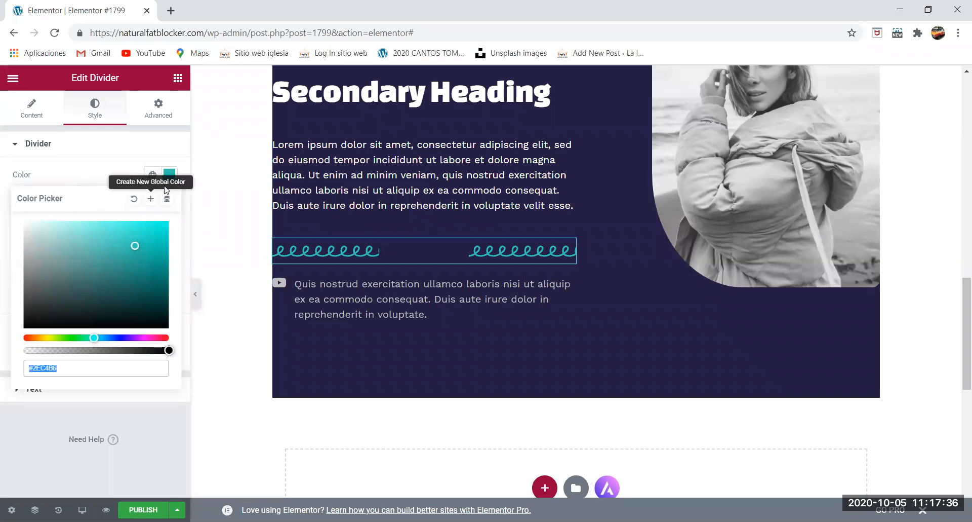
pyautogui.click(217, 178)
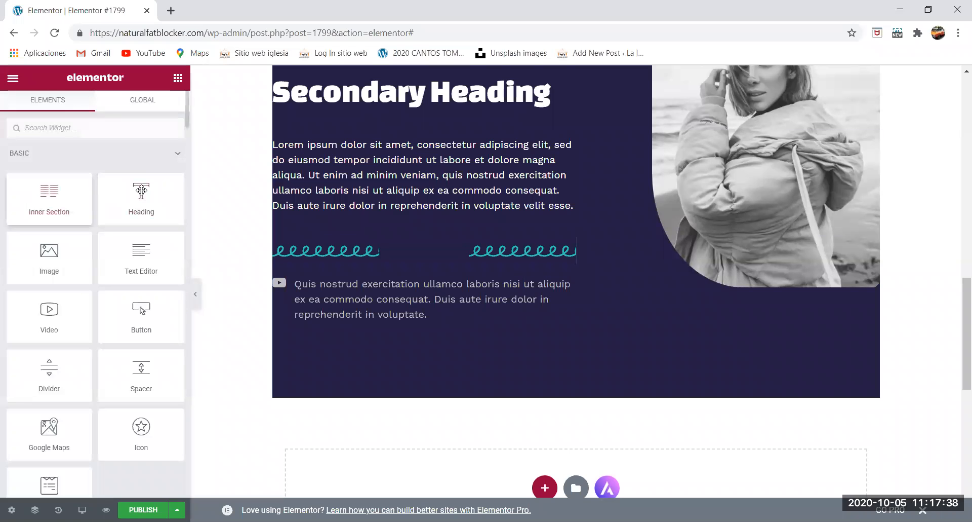
# - Reselect the curly divider, lower its weight to 1 and fine-tune it to 2
pyautogui.click(297, 248)
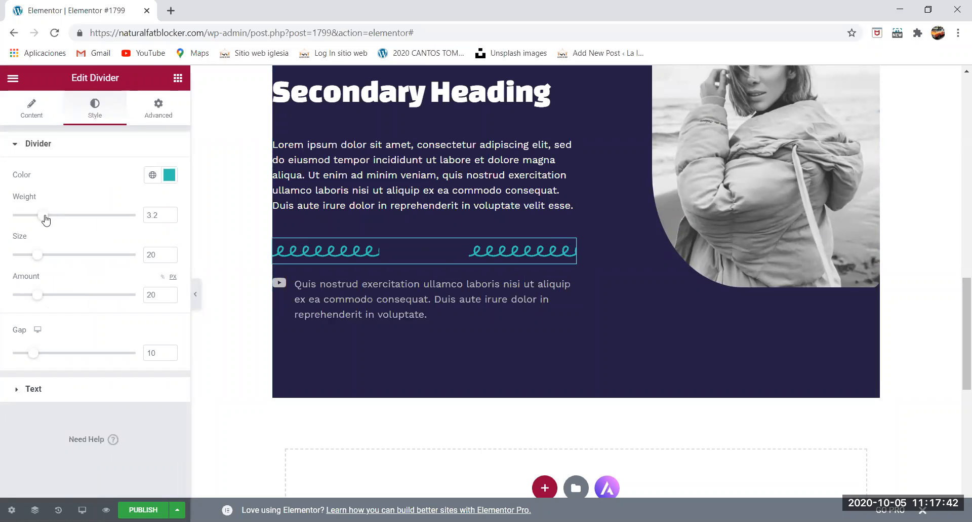
pyautogui.moveTo(49, 219)
pyautogui.mouseDown()
pyautogui.moveTo(120, 221)
pyautogui.moveTo(16, 225)
pyautogui.mouseUp()
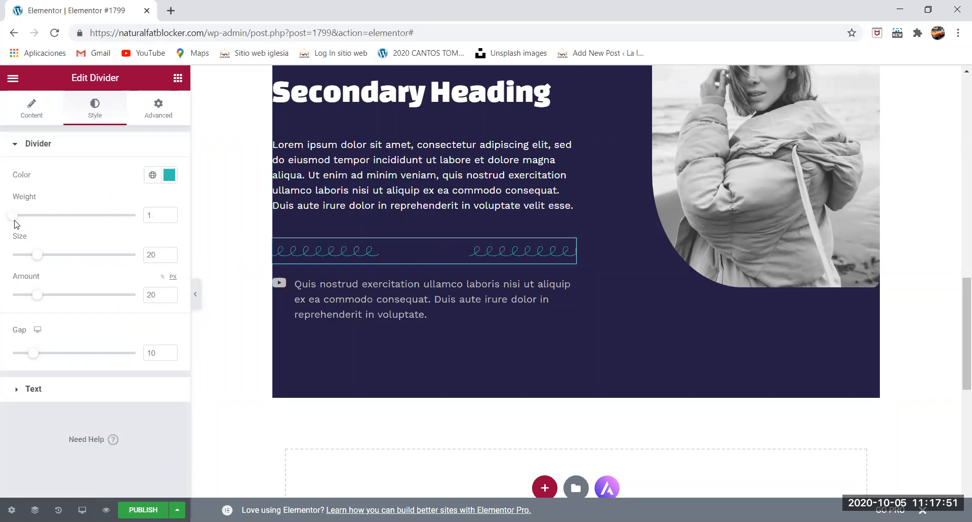
pyautogui.doubleClick(170, 214)
pyautogui.doubleClick(170, 213)
pyautogui.click(170, 213)
pyautogui.doubleClick(170, 213)
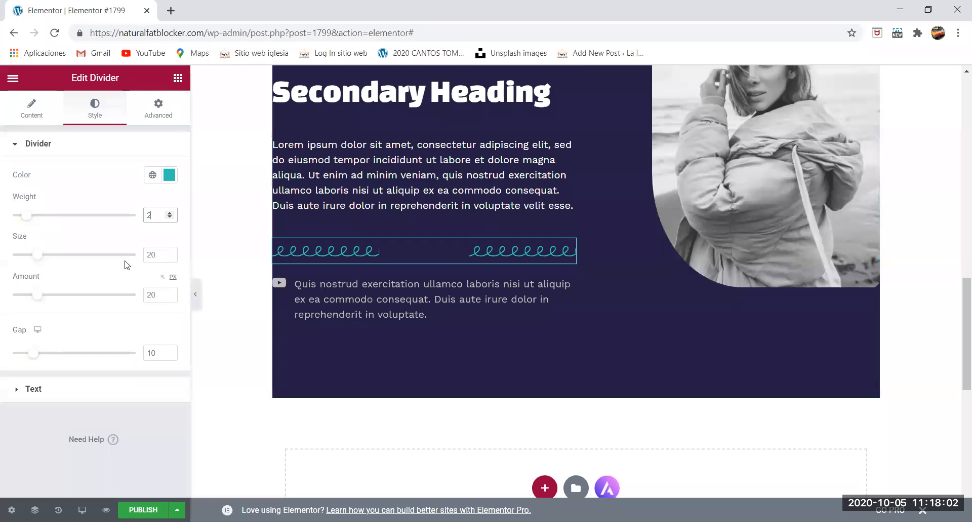
# - Increase the curly divider's size to about 28.2 and its amount to about 25.7
pyautogui.moveTo(39, 254)
pyautogui.mouseDown()
pyautogui.moveTo(108, 256)
pyautogui.moveTo(50, 258)
pyautogui.mouseUp()
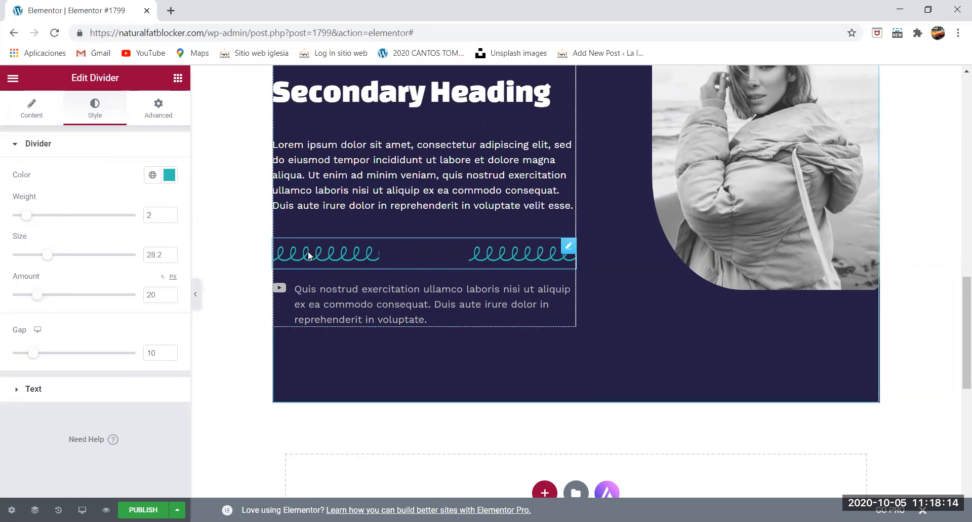
pyautogui.moveTo(37, 297)
pyautogui.mouseDown()
pyautogui.moveTo(112, 302)
pyautogui.moveTo(9, 306)
pyautogui.moveTo(44, 302)
pyautogui.mouseUp()
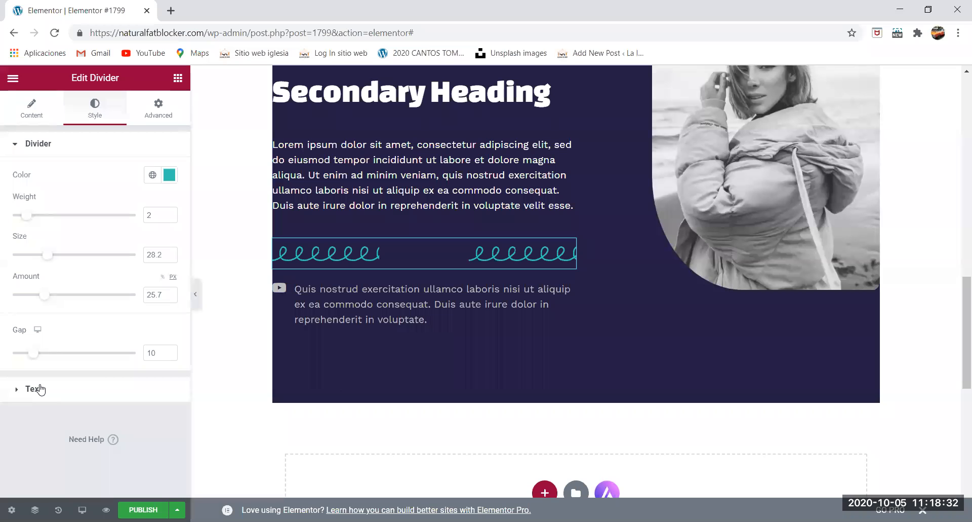
# - Compare the solid divider's style and content settings with the curly divider's, including its text element and style options
pyautogui.scroll(9, 352, 257)
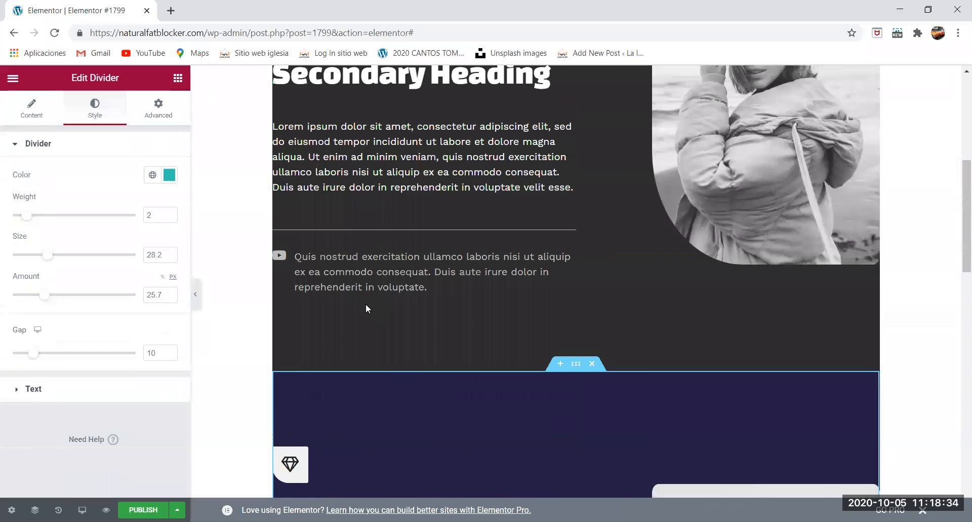
pyautogui.scroll(2, 366, 304)
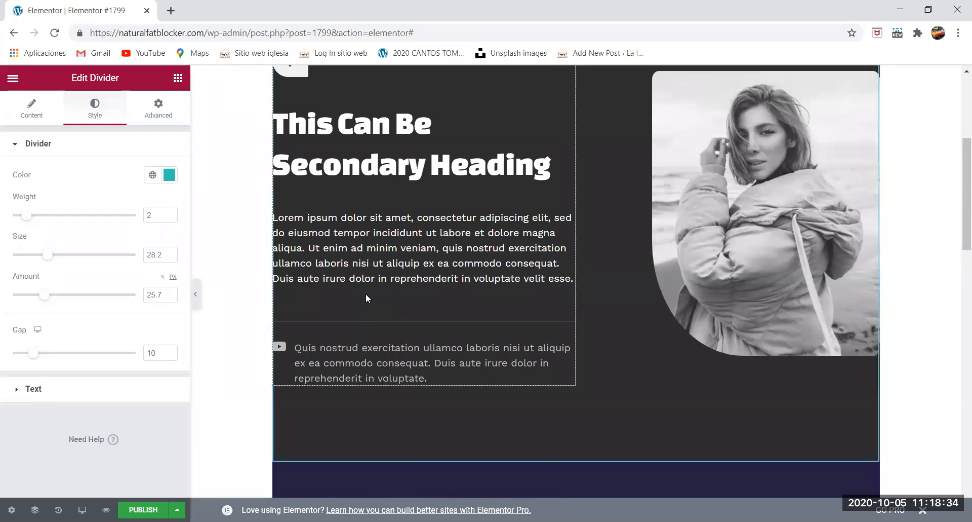
pyautogui.click(355, 321)
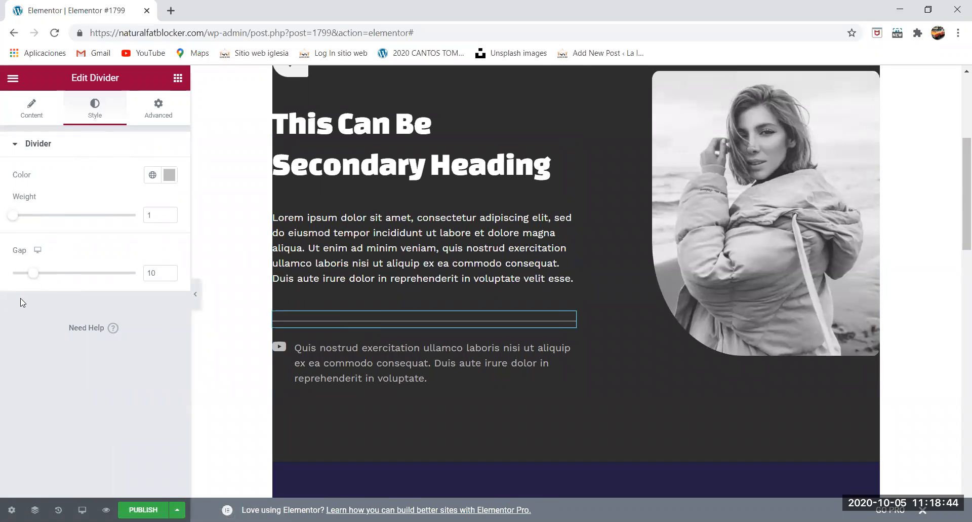
pyautogui.click(33, 108)
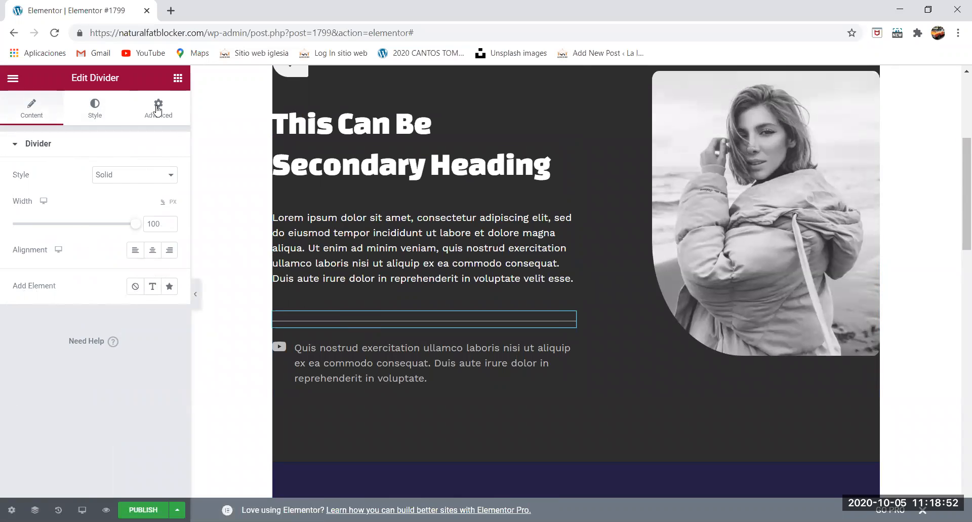
pyautogui.scroll(-10, 286, 196)
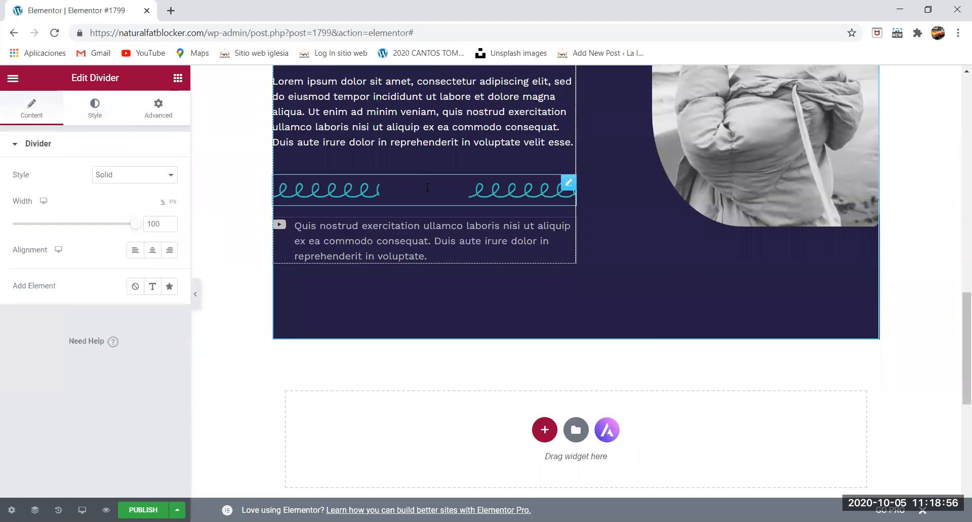
pyautogui.click(94, 108)
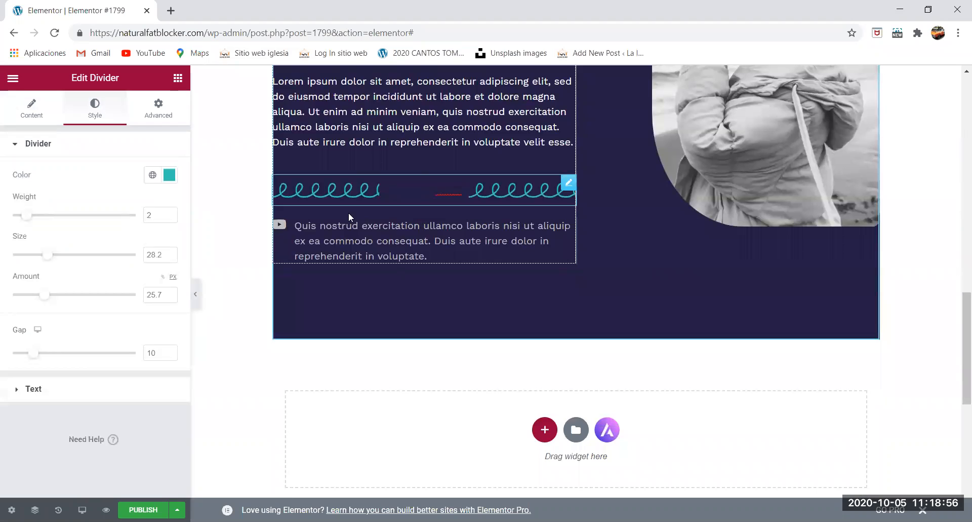
pyautogui.click(42, 104)
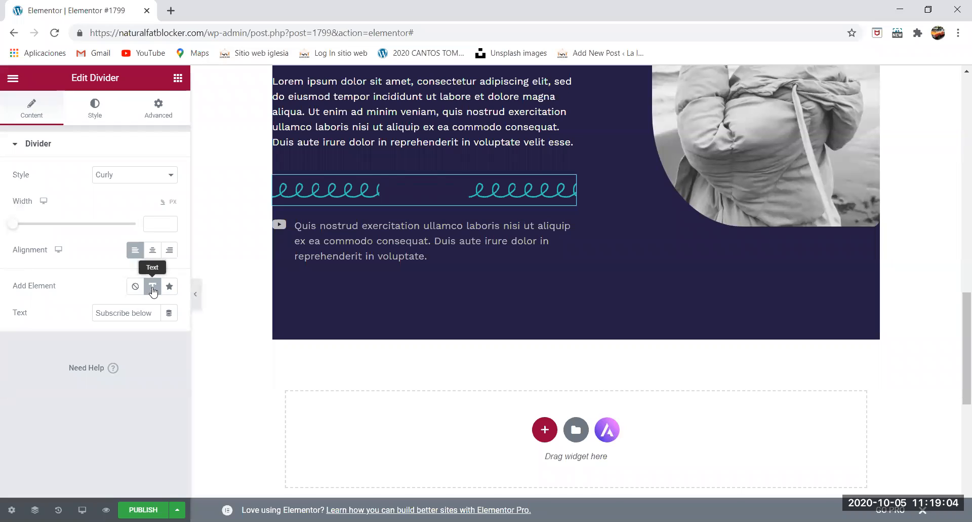
pyautogui.click(97, 117)
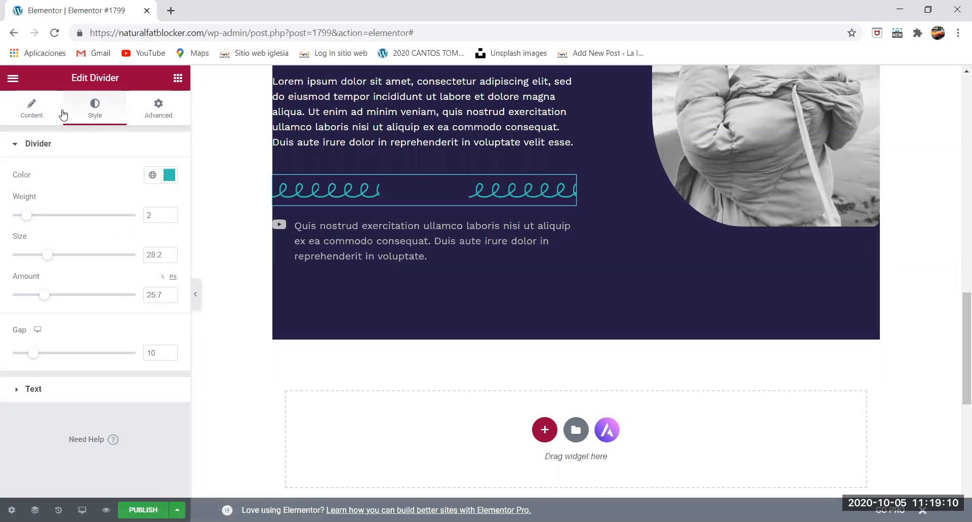
pyautogui.click(32, 111)
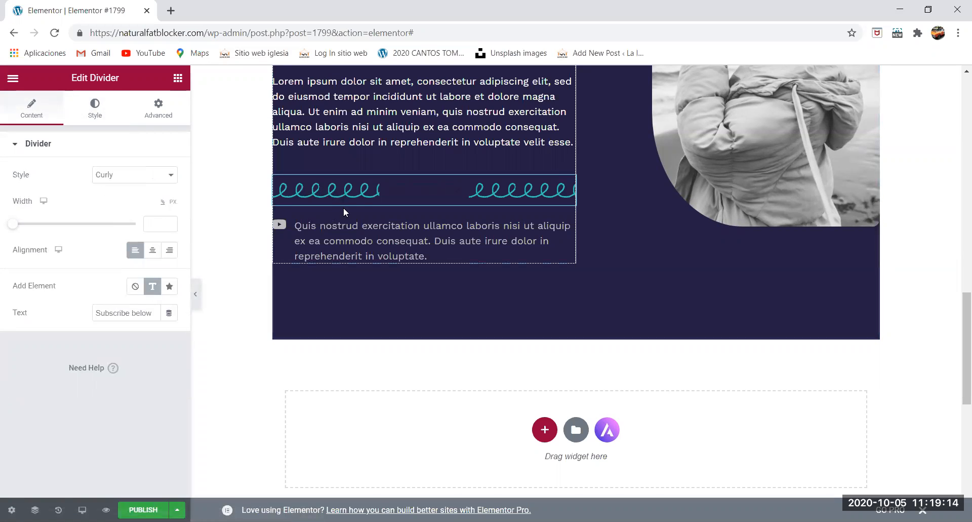
pyautogui.click(95, 108)
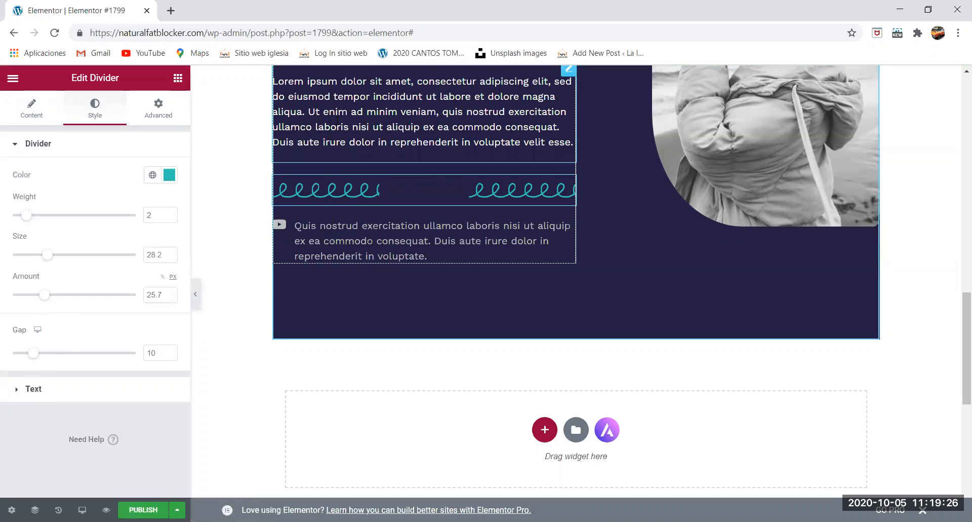
# - Compare the settings of the icon list, the paragraph text and the curly divider by selecting each widget in turn
pyautogui.click(326, 237)
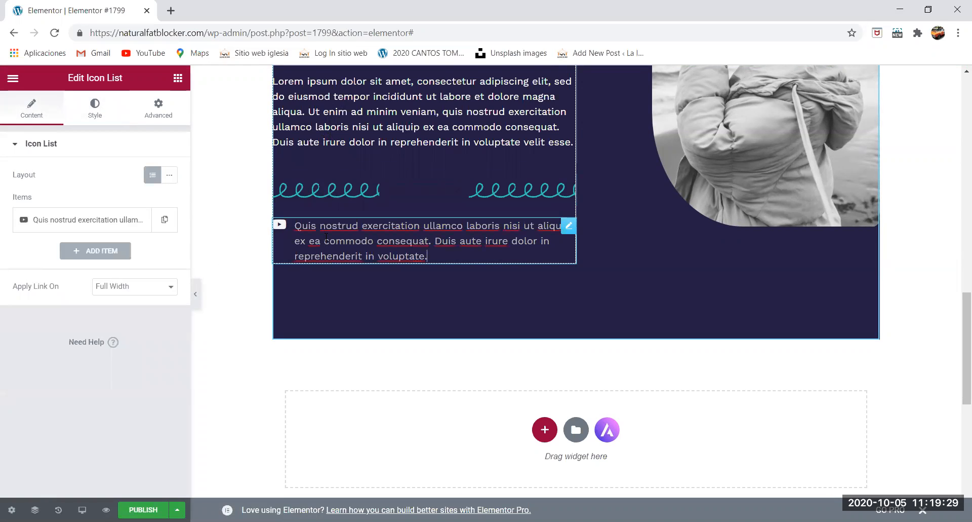
pyautogui.click(353, 122)
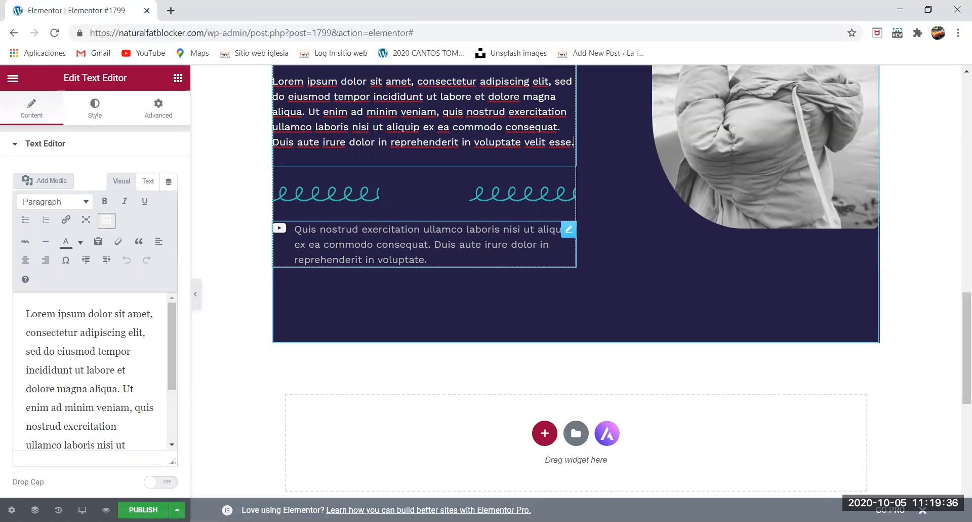
pyautogui.click(357, 242)
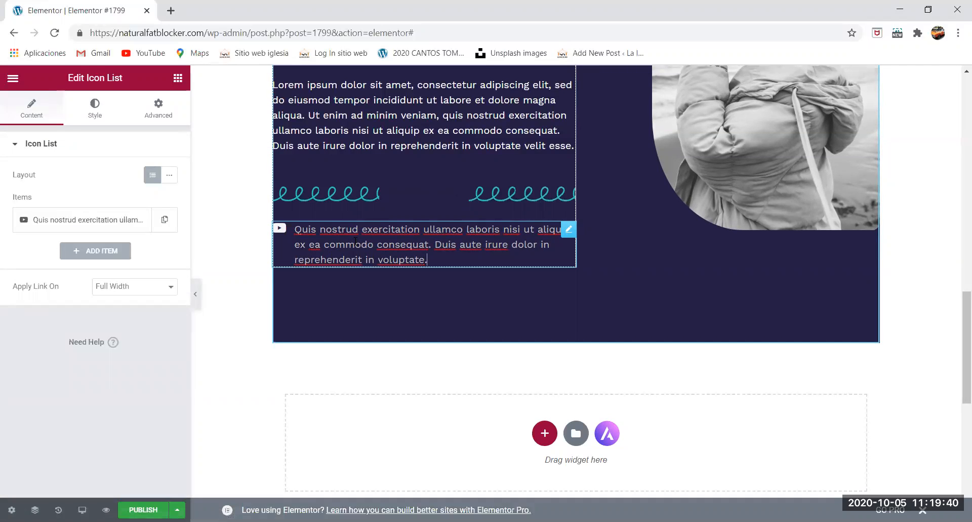
pyautogui.click(352, 137)
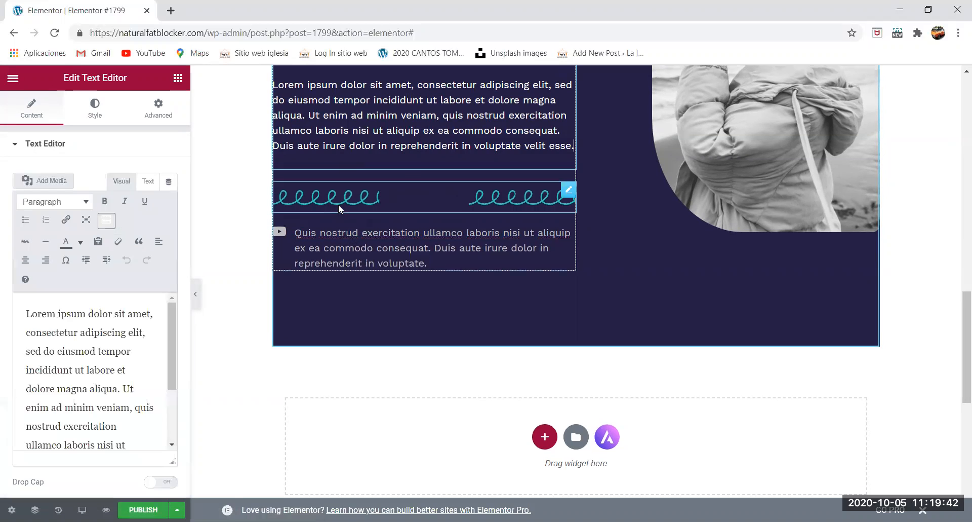
pyautogui.click(339, 193)
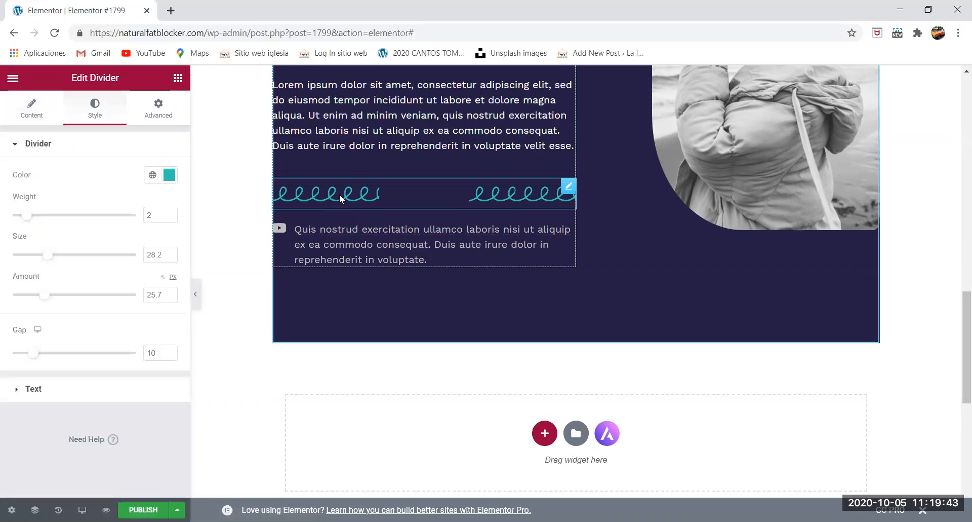
pyautogui.click(341, 141)
pyautogui.click(343, 232)
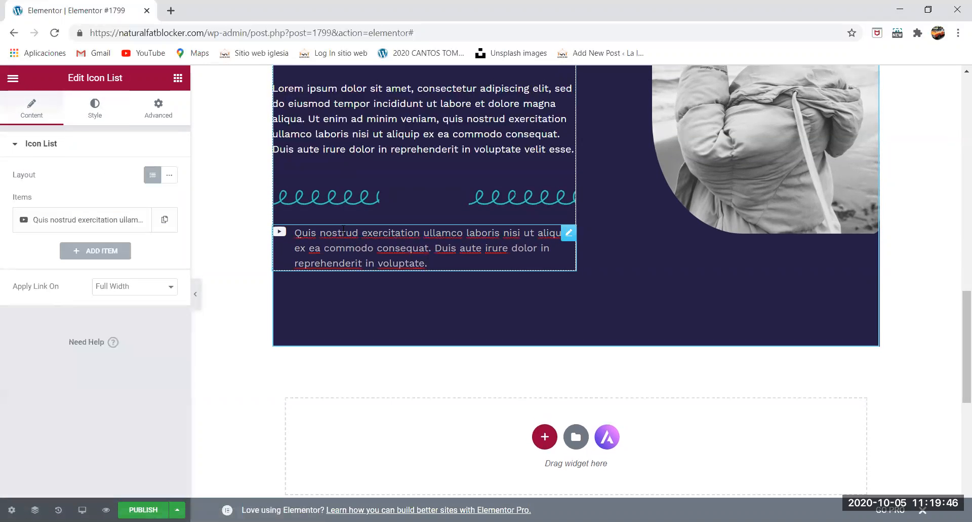
# - Apply the global Primary colour #6EC1E4 to the curly divider's text
pyautogui.click(342, 198)
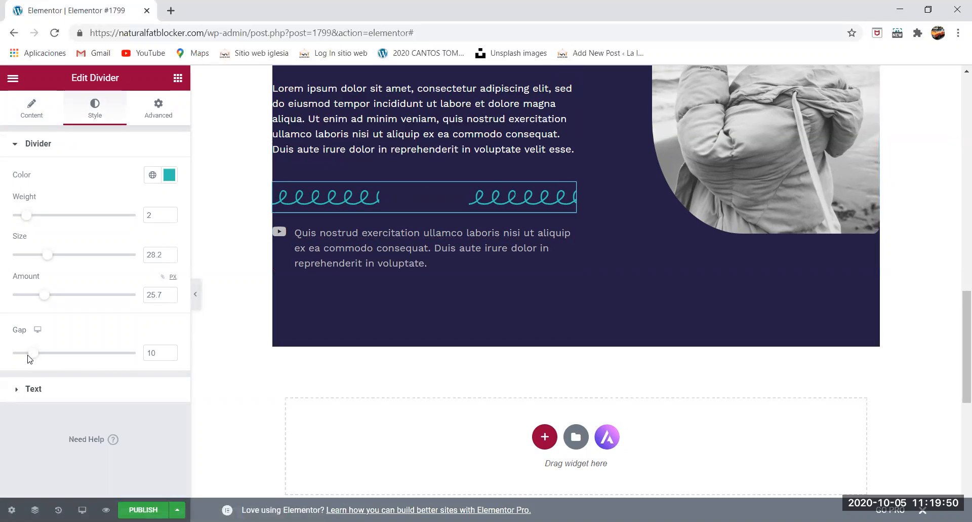
pyautogui.moveTo(34, 356)
pyautogui.mouseDown()
pyautogui.moveTo(128, 358)
pyautogui.moveTo(35, 364)
pyautogui.mouseUp()
pyautogui.click(34, 390)
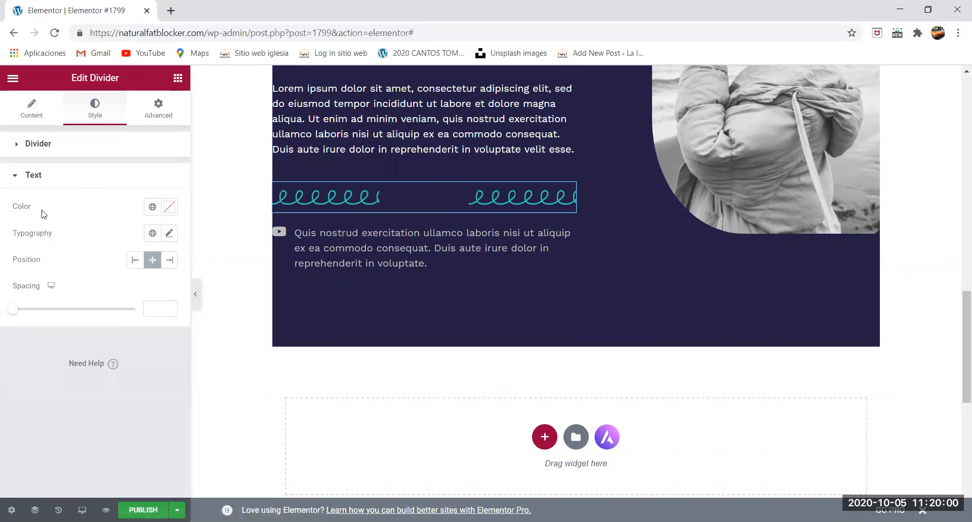
pyautogui.click(152, 208)
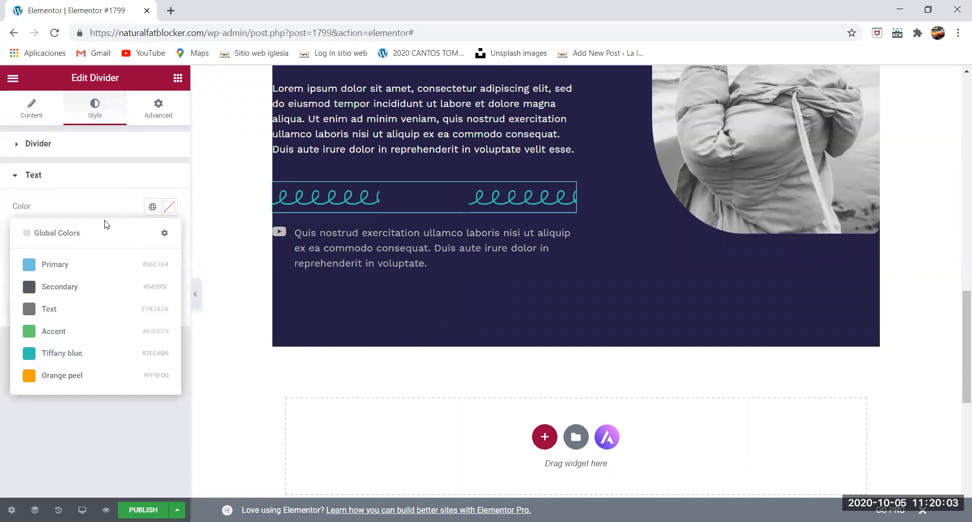
pyautogui.click(29, 264)
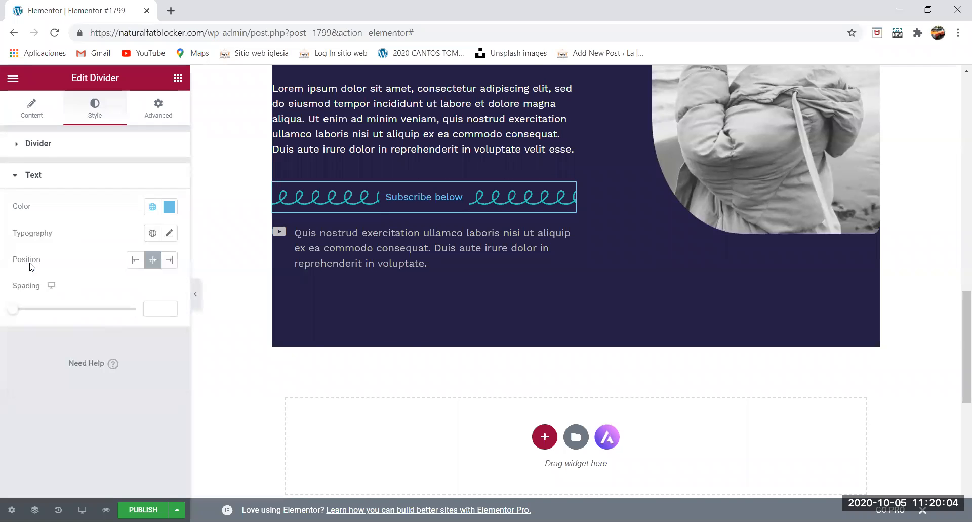
# - Clear the divider text's global colour and give it the custom yellow #DFE46E
pyautogui.click(153, 207)
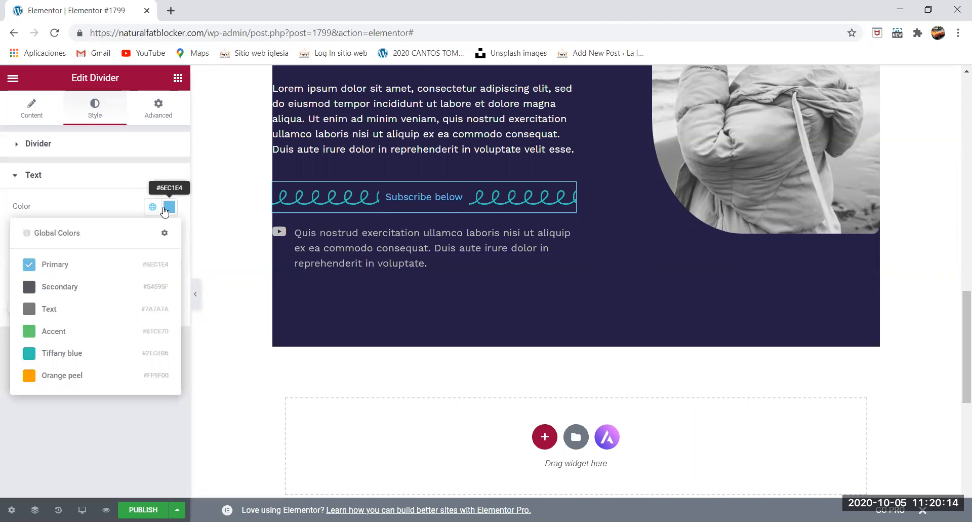
pyautogui.click(168, 207)
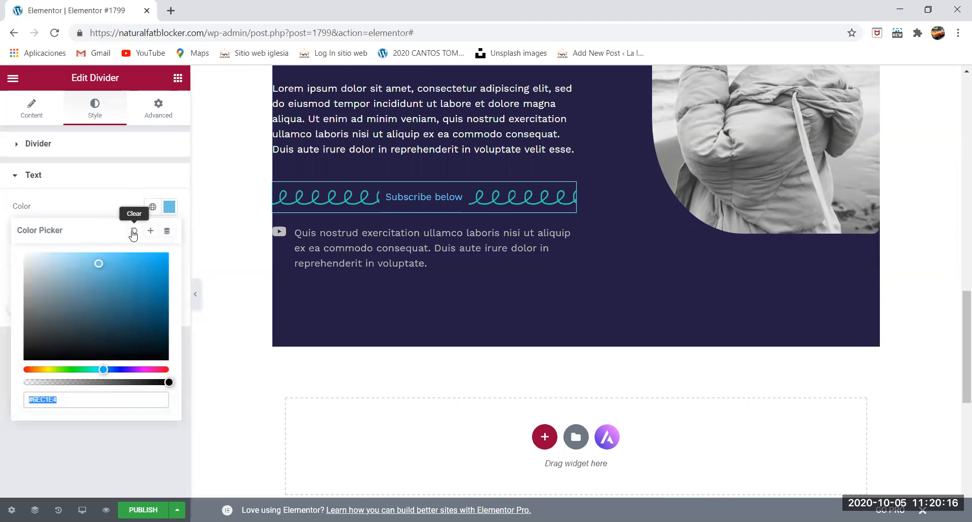
pyautogui.click(135, 236)
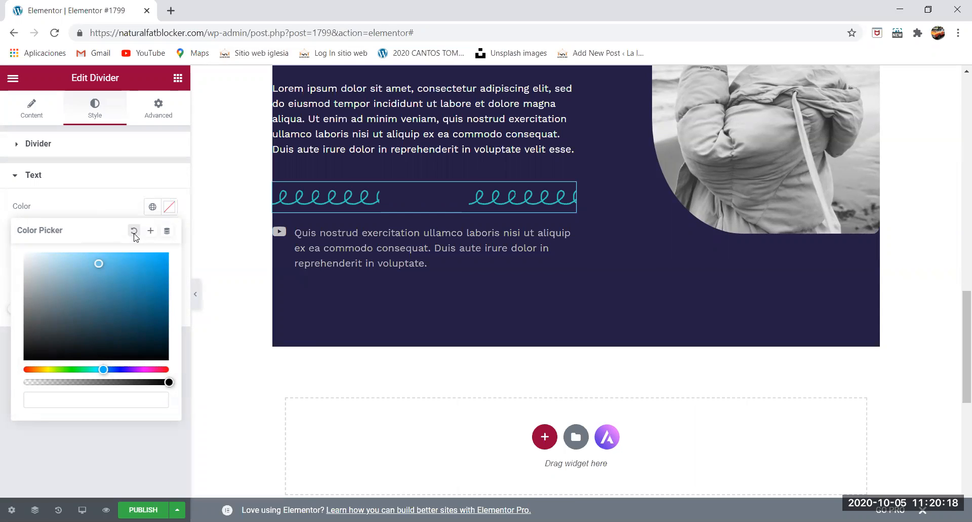
pyautogui.click(48, 368)
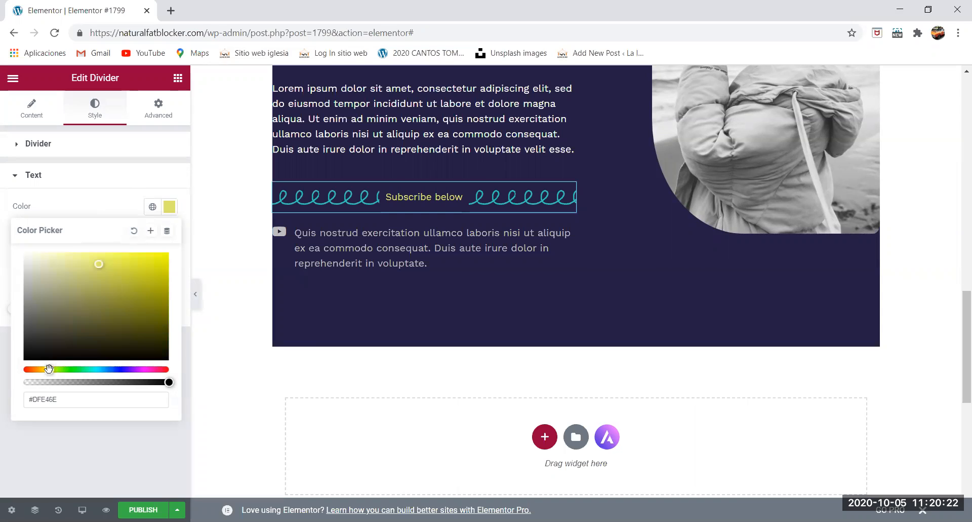
pyautogui.click(240, 276)
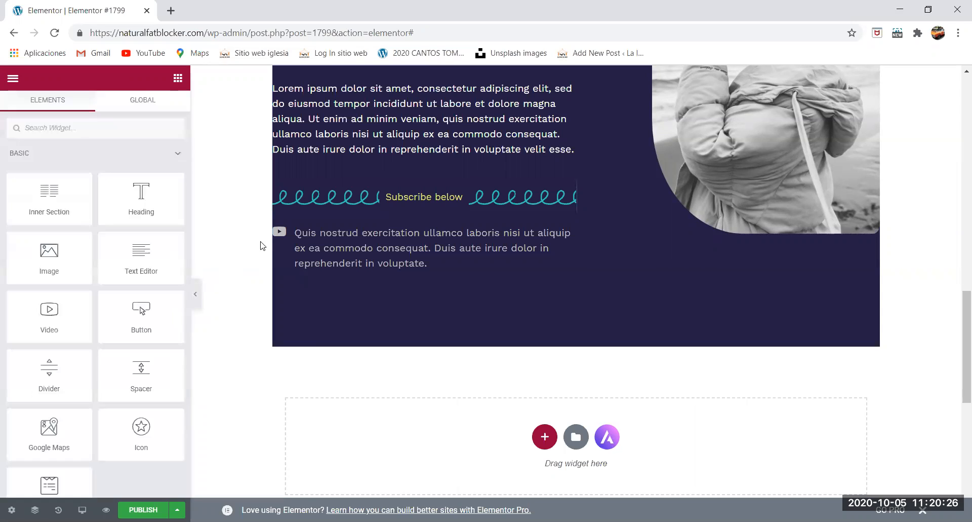
# - Change the font family of the divider's "Subscribe below" text to Alfa Slab One
pyautogui.click(401, 194)
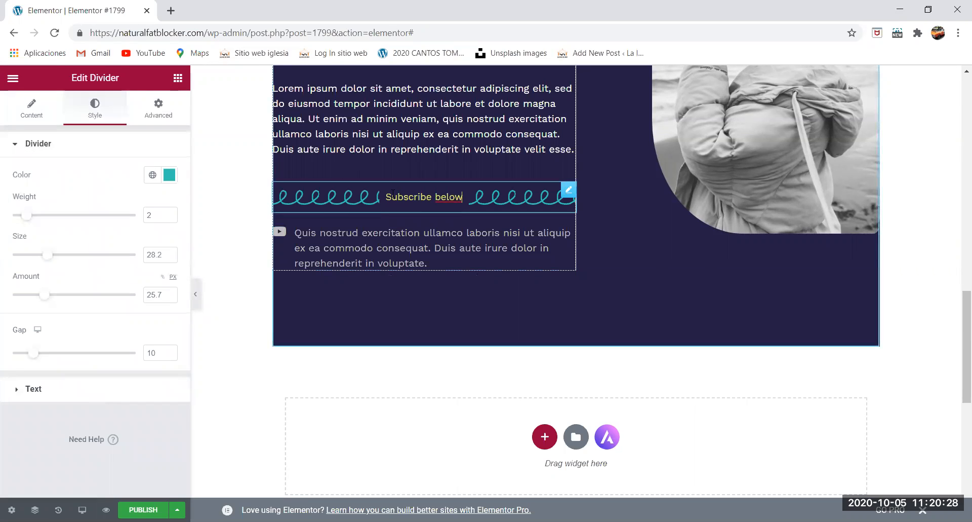
pyautogui.click(81, 392)
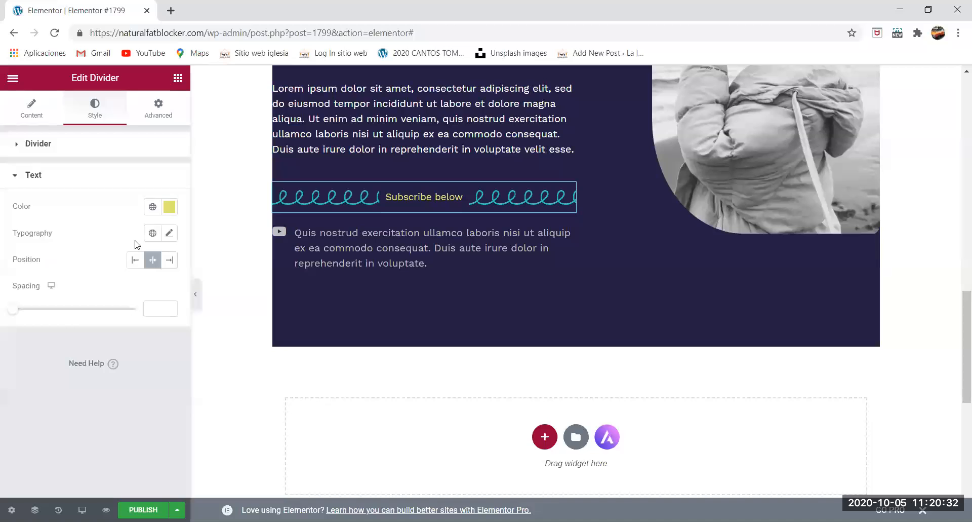
pyautogui.click(167, 234)
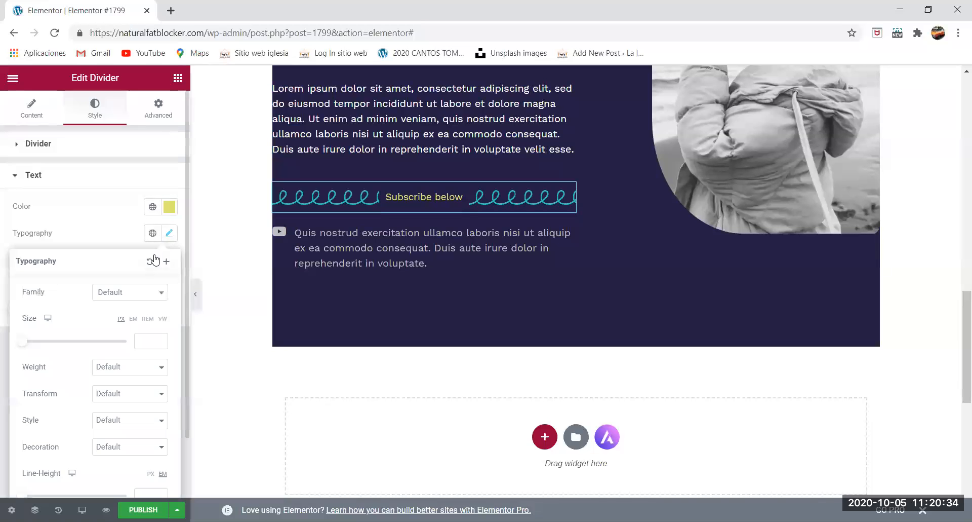
pyautogui.click(129, 296)
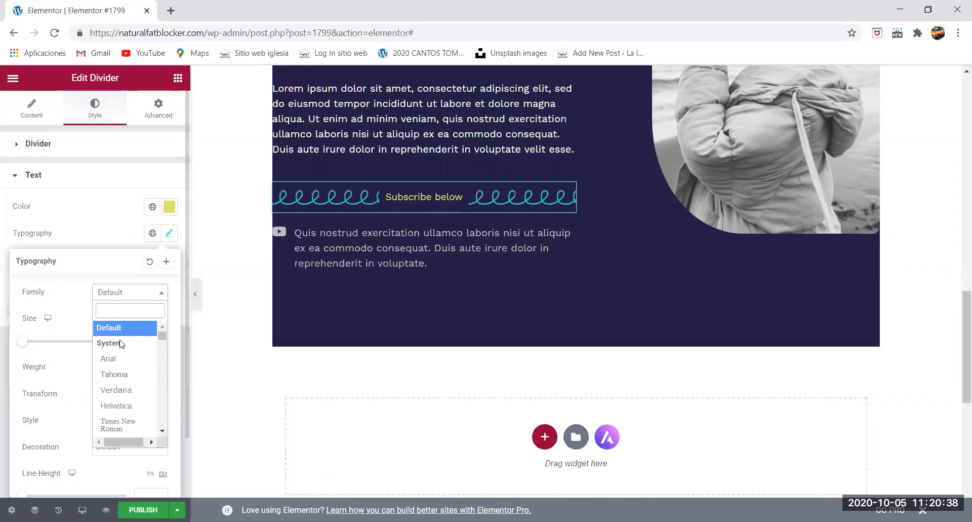
pyautogui.scroll(-3, 120, 374)
pyautogui.scroll(-4, 121, 380)
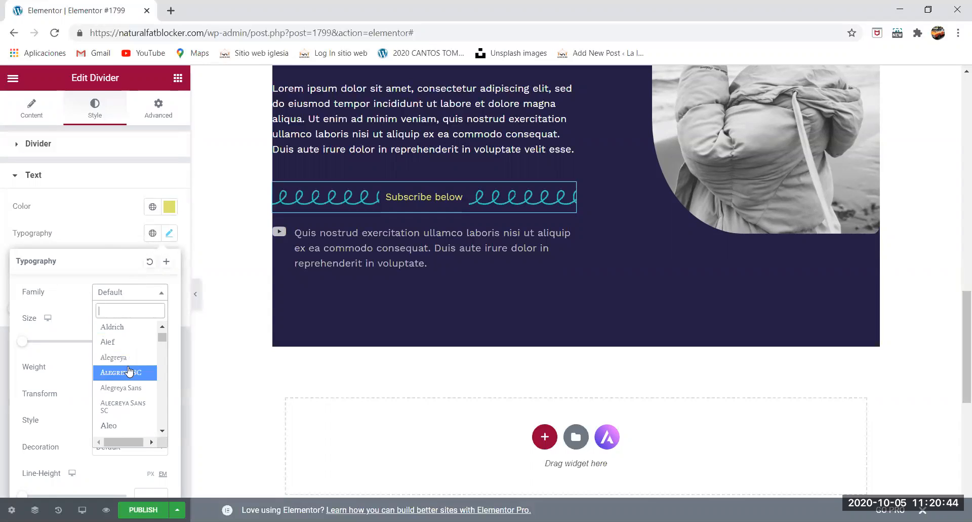
pyautogui.scroll(-2, 127, 377)
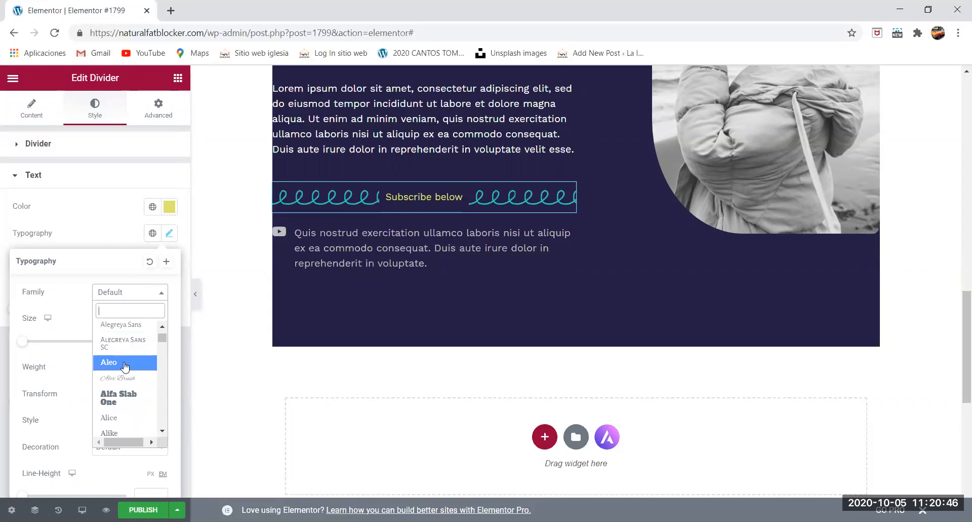
pyautogui.click(126, 394)
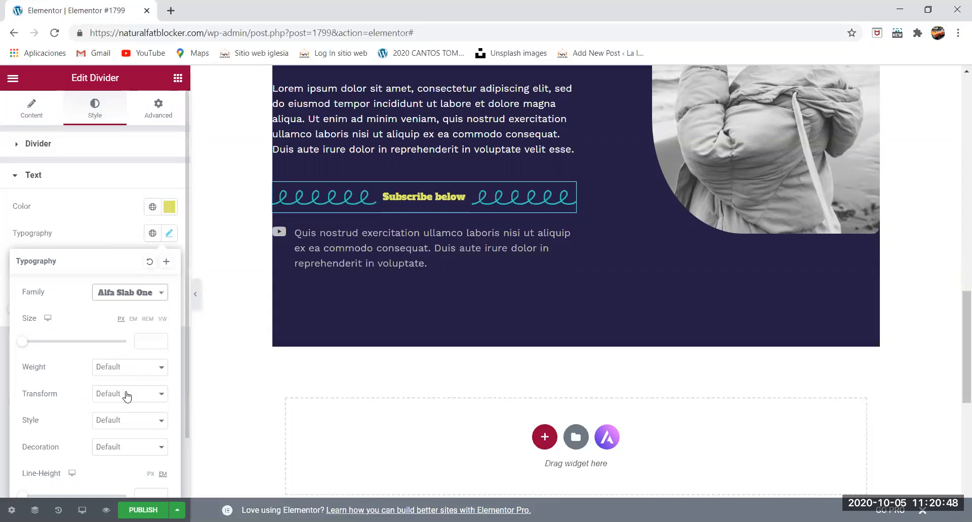
# - Try heavier font weights such as 600 on the divider's text, and settle on a weight of 200
pyautogui.click(117, 370)
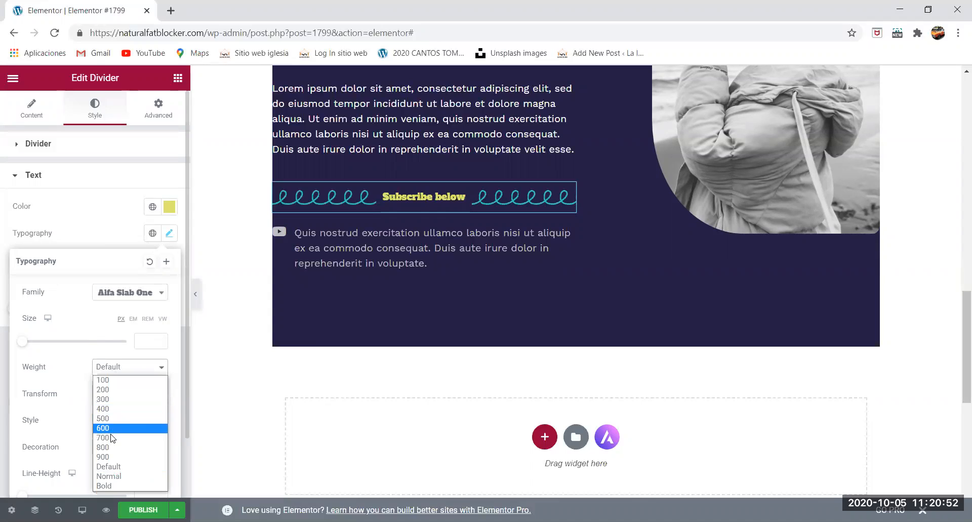
pyautogui.click(112, 438)
pyautogui.click(127, 375)
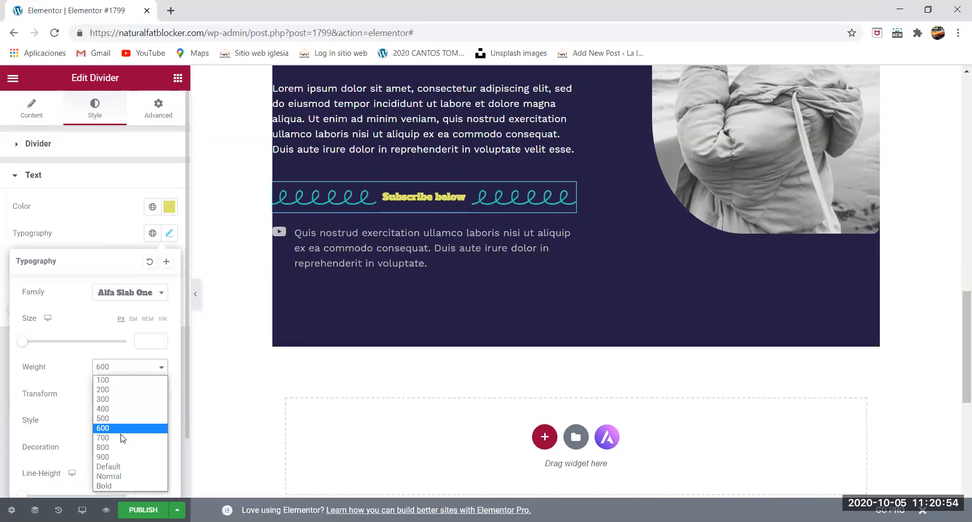
pyautogui.click(119, 457)
pyautogui.click(152, 367)
pyautogui.click(137, 386)
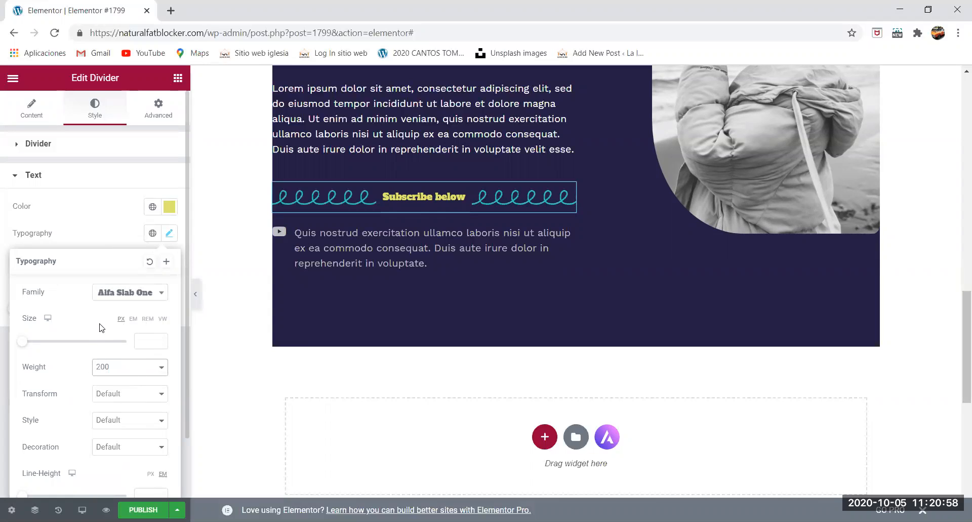
# - Try the Uppercase and Lowercase transforms on the divider's text, and keep Capitalize
pyautogui.click(116, 399)
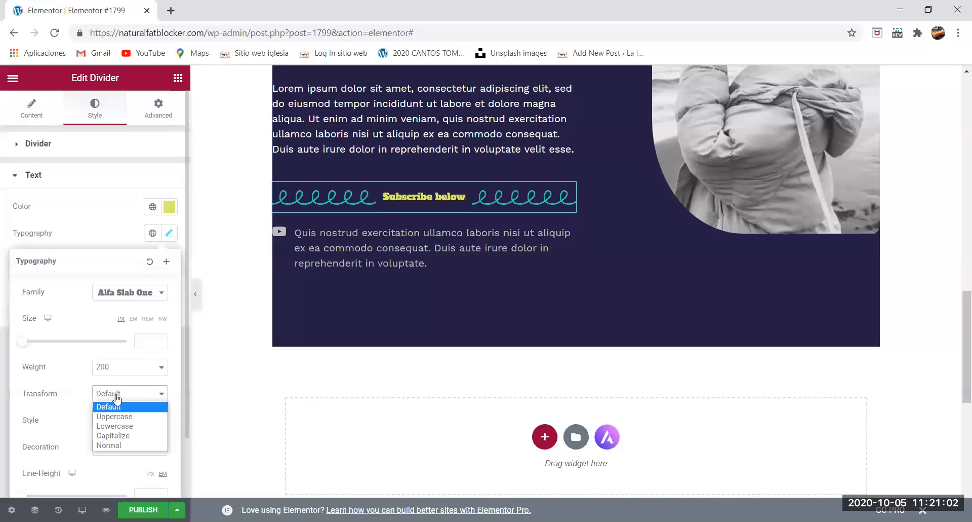
pyautogui.click(115, 416)
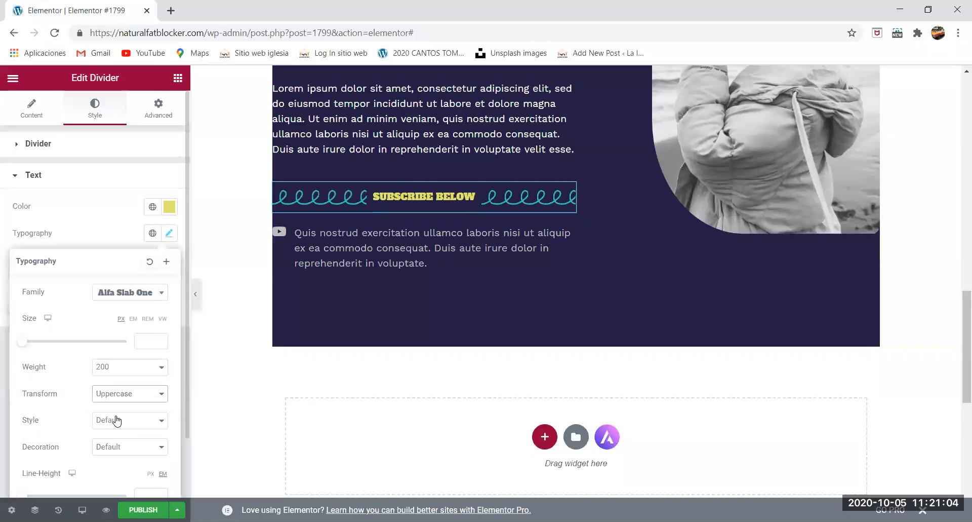
pyautogui.click(116, 398)
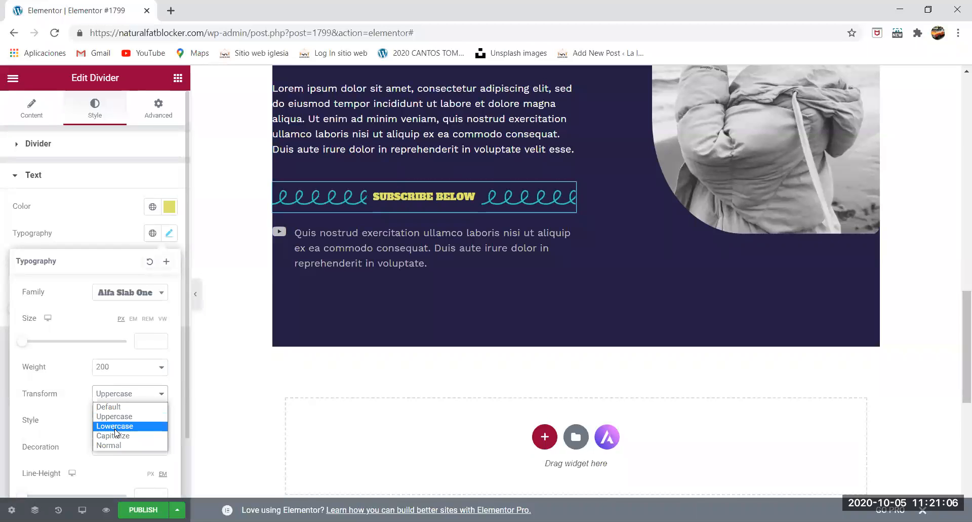
pyautogui.click(115, 428)
pyautogui.click(124, 393)
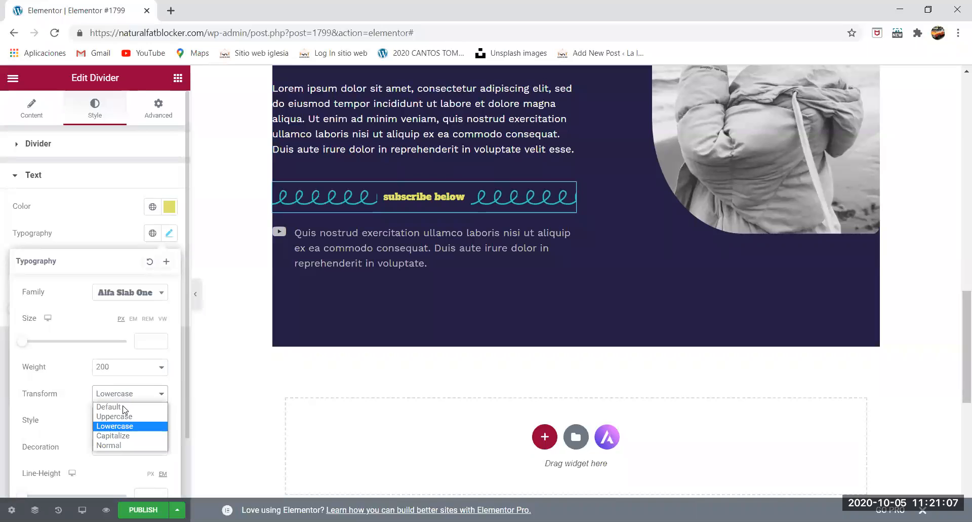
pyautogui.click(120, 434)
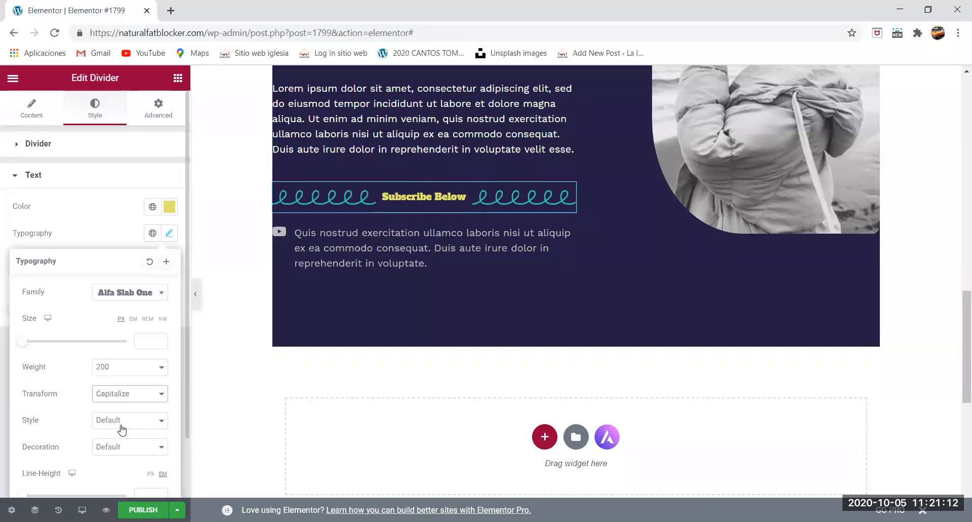
pyautogui.scroll(-2, 83, 425)
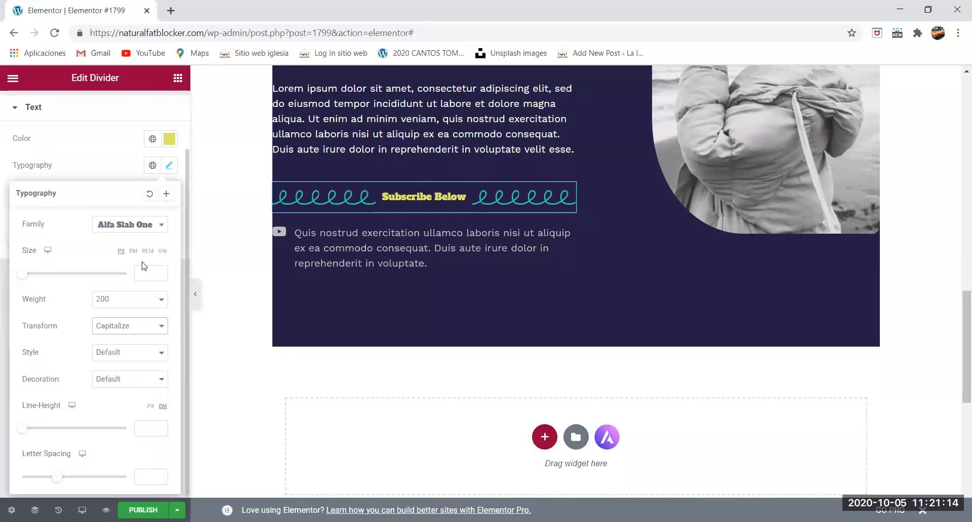
pyautogui.click(125, 169)
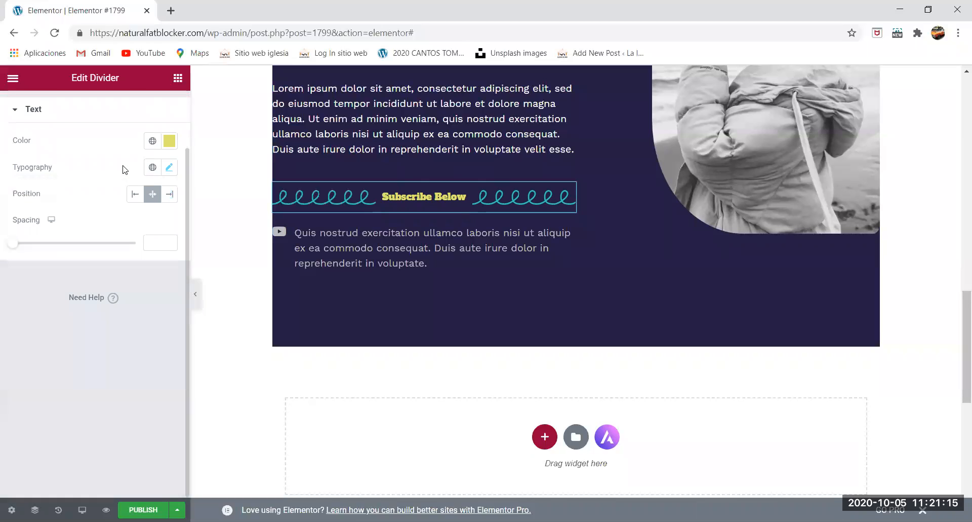
# - Try the divider's text in the left position, move it to the right position and set its spacing to 35
pyautogui.click(136, 194)
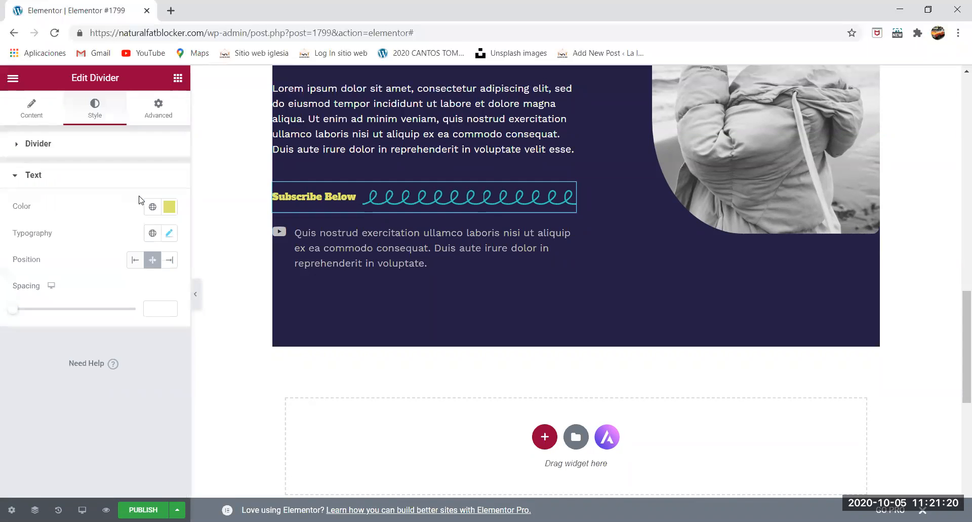
pyautogui.click(170, 260)
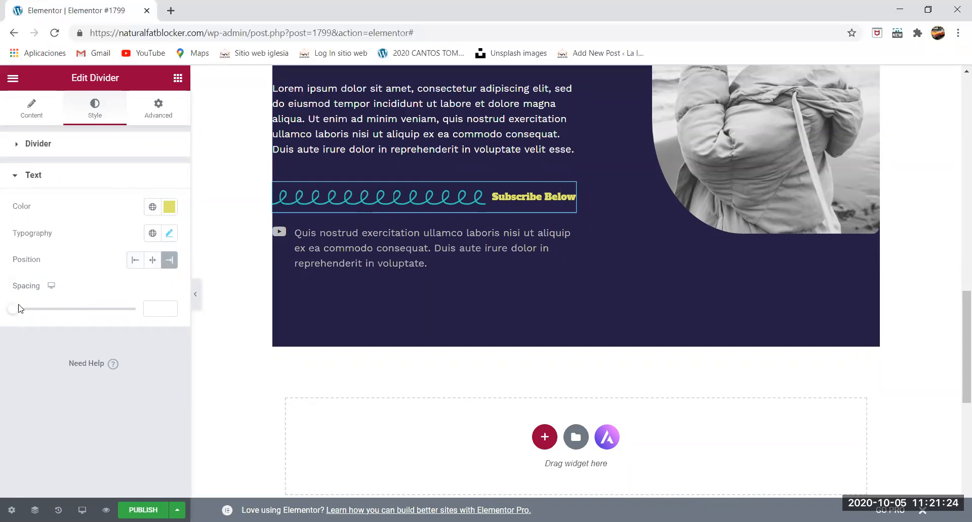
pyautogui.moveTo(18, 313); pyautogui.dragTo(102, 315)
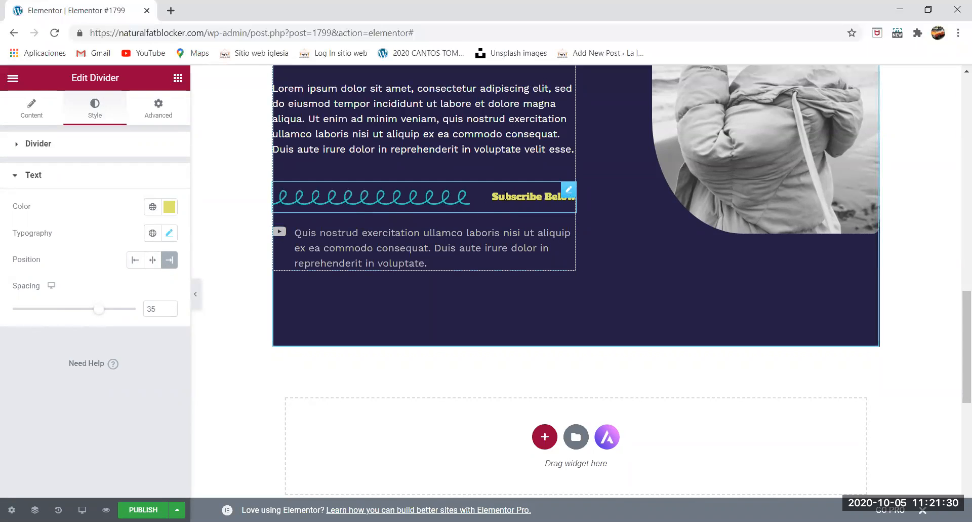
# - Center the divider's text position and set its spacing to 19
pyautogui.click(152, 260)
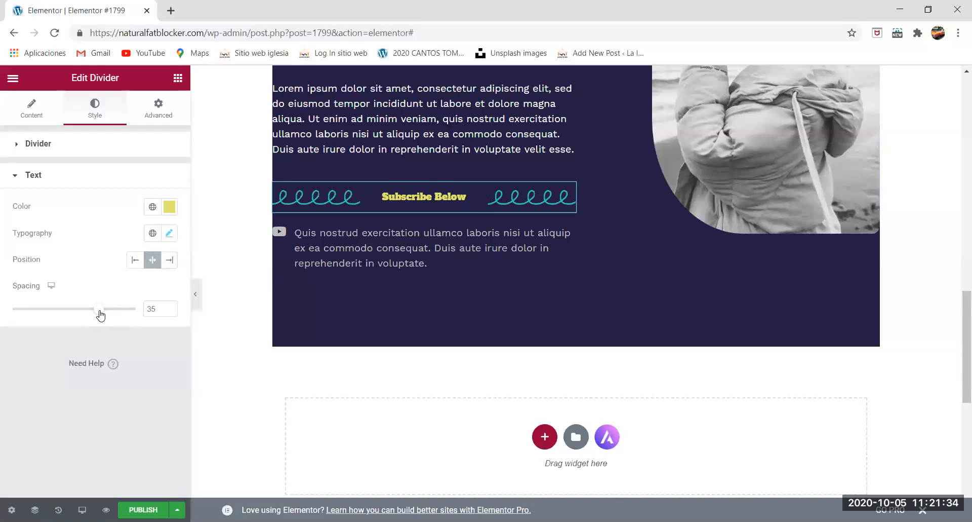
pyautogui.moveTo(101, 313); pyautogui.dragTo(59, 304)
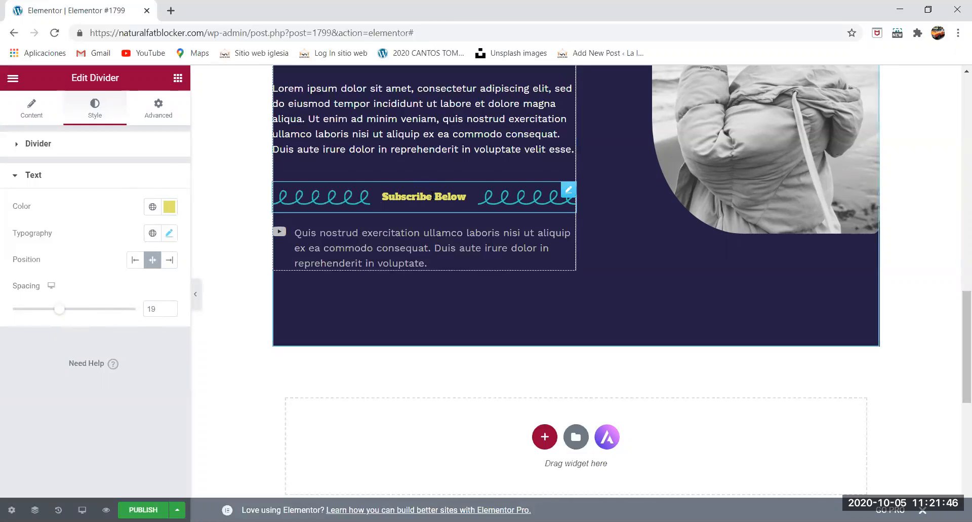
# - Duplicate the navy section that contains the curly divider
pyautogui.scroll(5, 448, 196)
pyautogui.scroll(2, 525, 193)
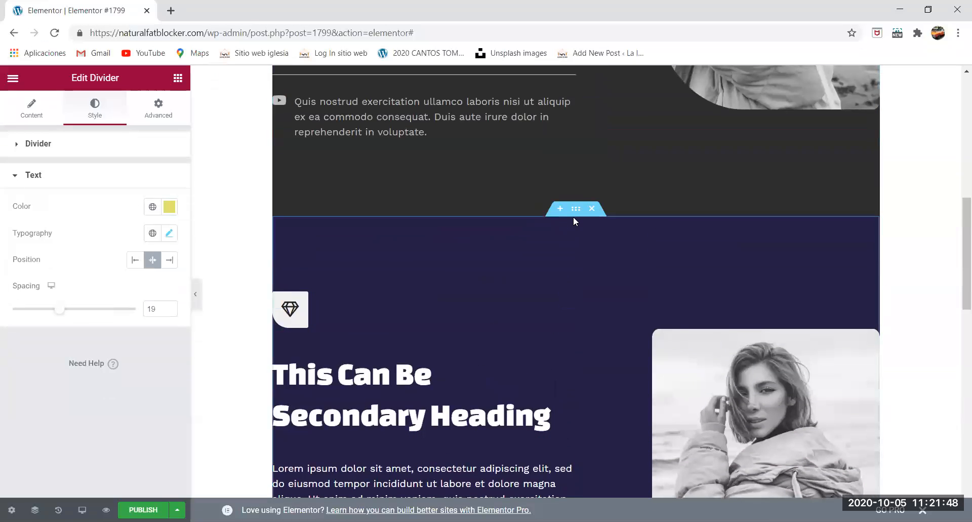
pyautogui.click(575, 209)
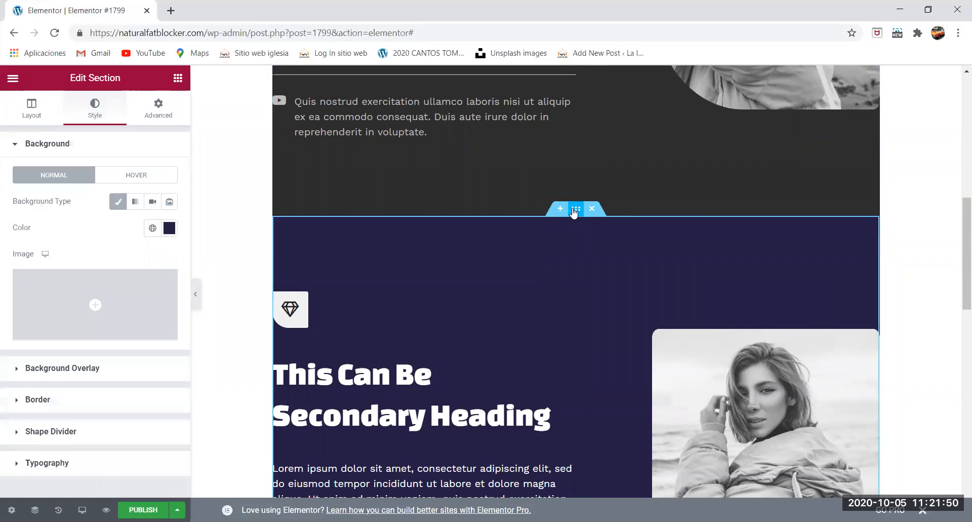
pyautogui.rightClick(576, 209)
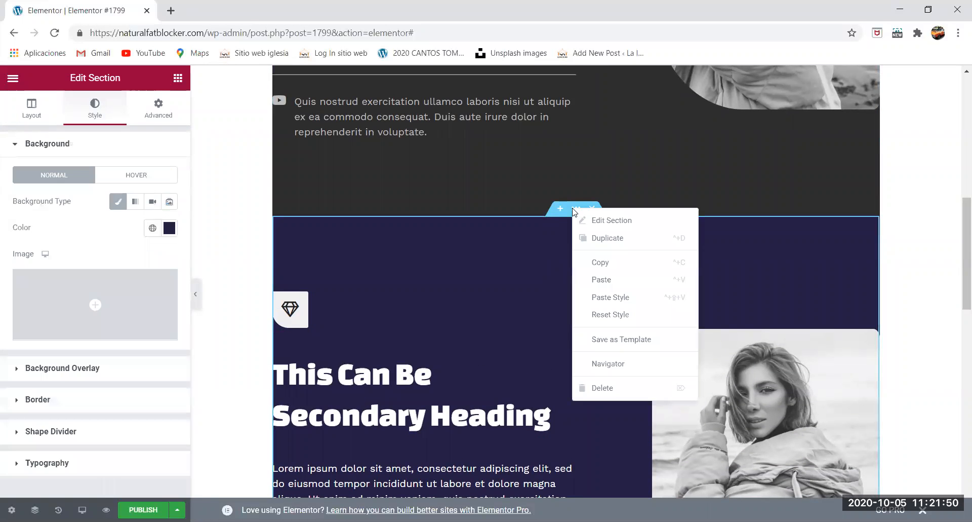
pyautogui.click(592, 239)
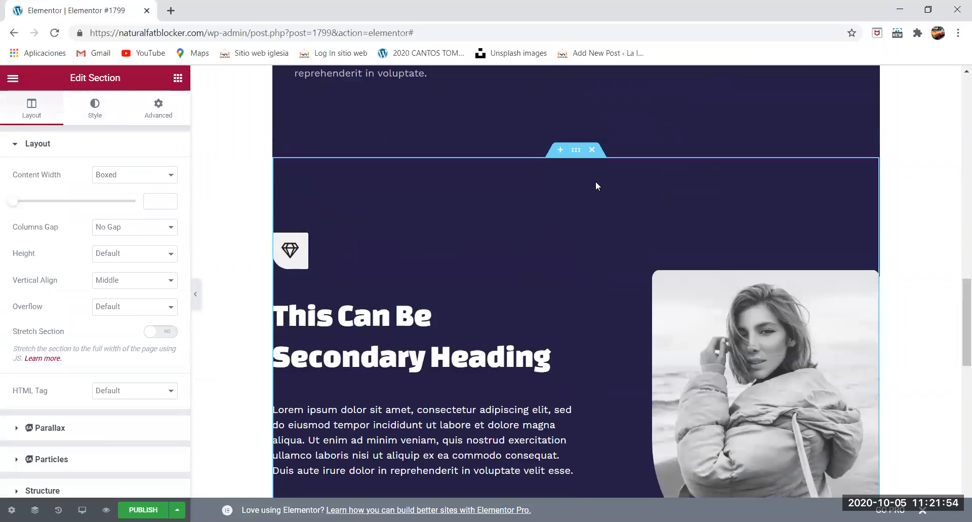
# - Set the duplicated section's background color to dark purple, #3B1E44
pyautogui.click(91, 114)
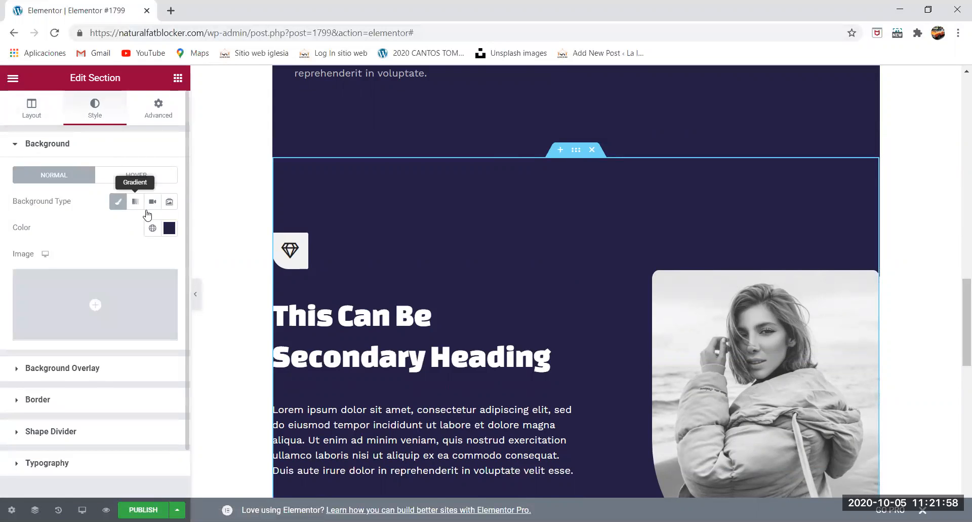
pyautogui.click(169, 229)
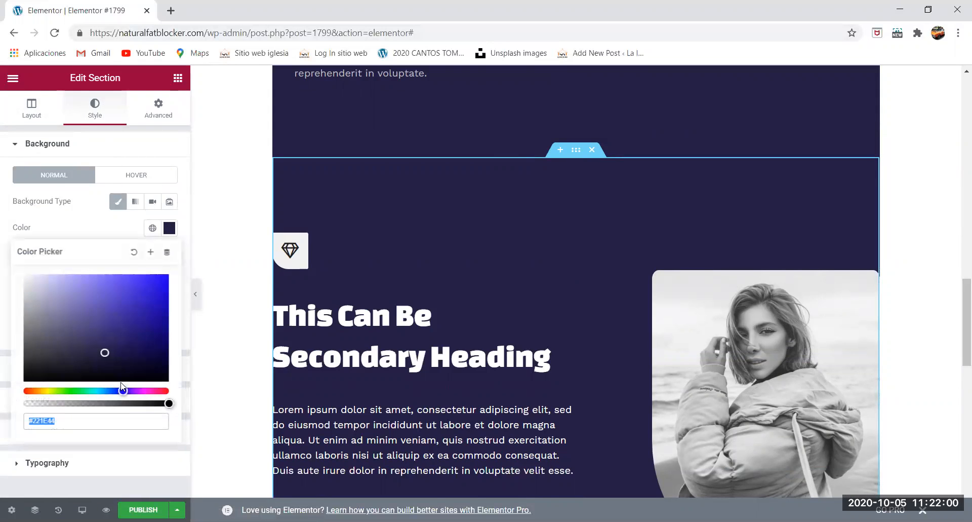
pyautogui.click(139, 389)
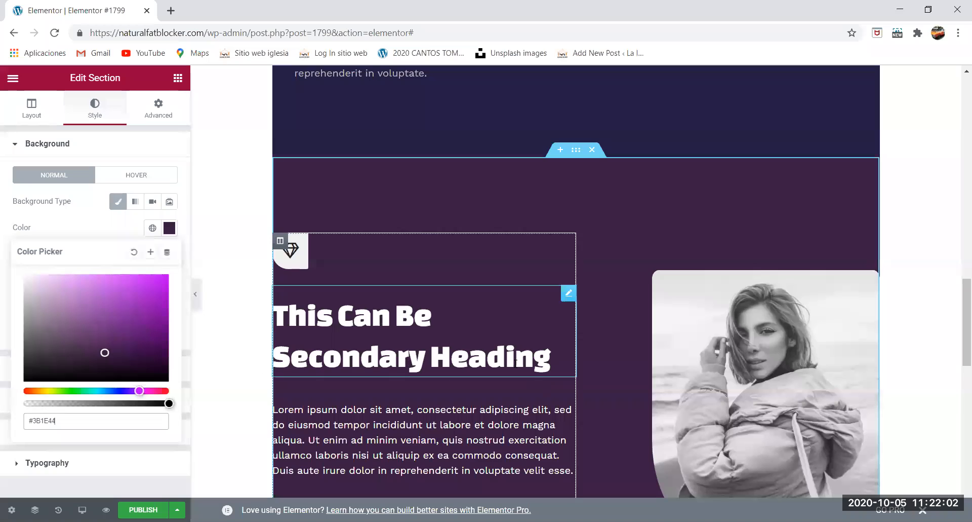
# - Replace the text element in the purple section's divider with the Taxi icon from the icon library
pyautogui.scroll(-5, 452, 361)
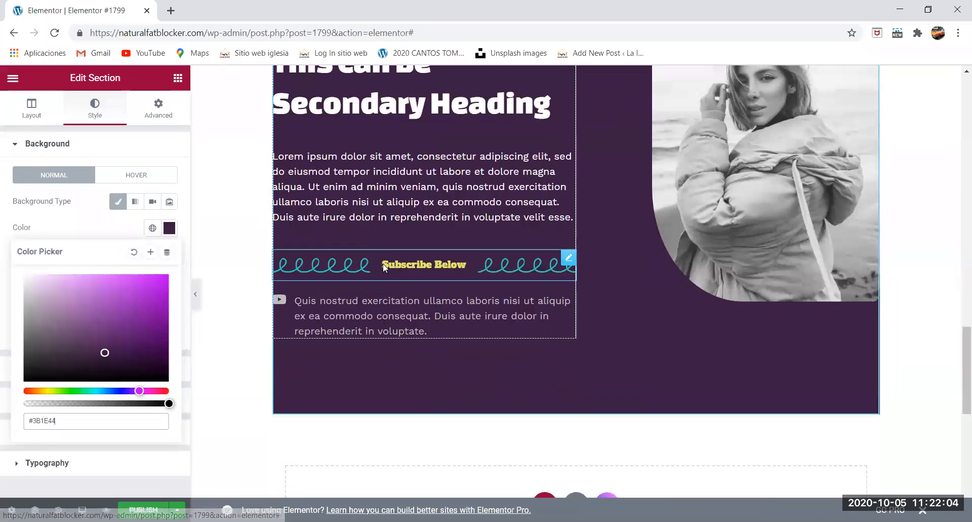
pyautogui.click(396, 265)
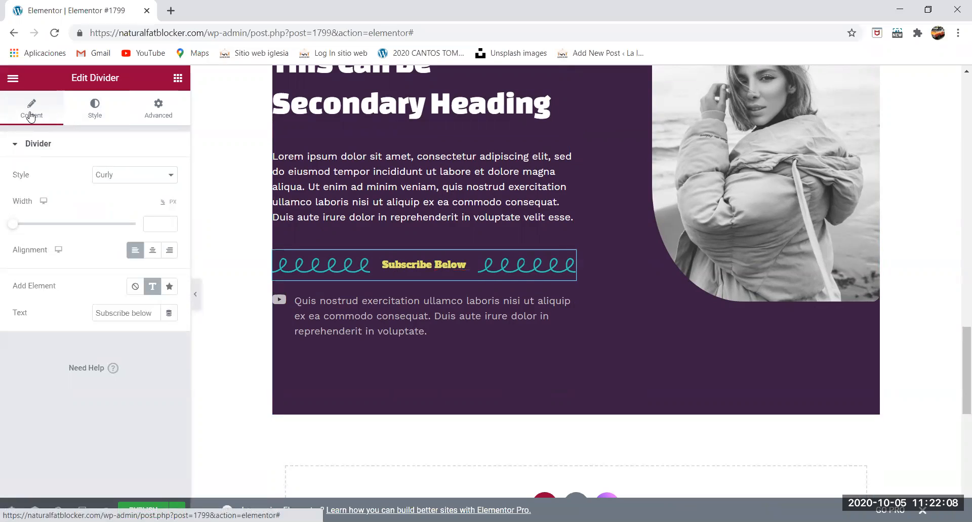
pyautogui.click(170, 287)
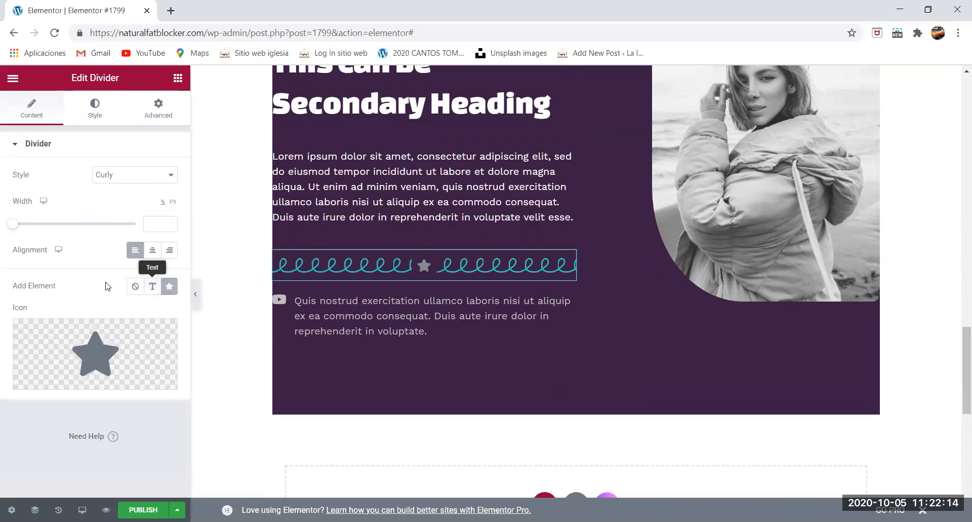
pyautogui.click(152, 286)
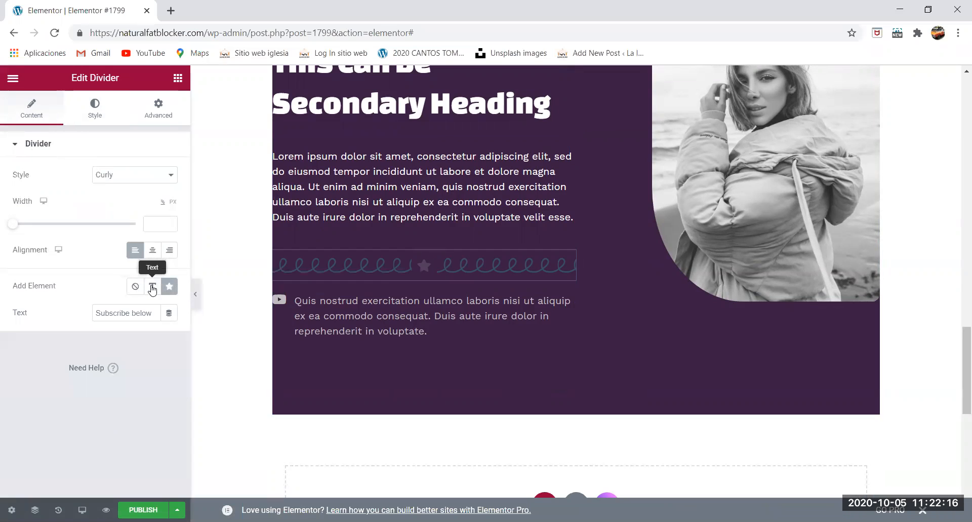
pyautogui.click(171, 287)
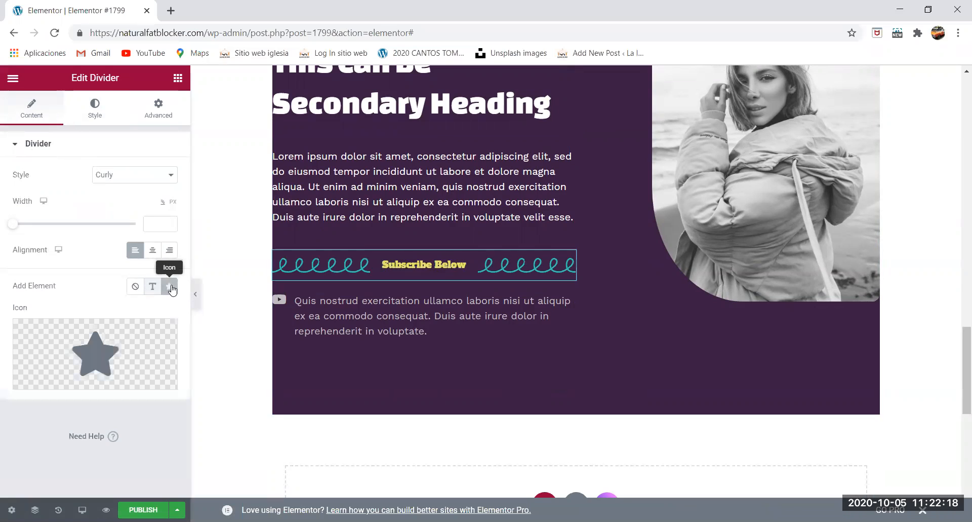
pyautogui.click(95, 335)
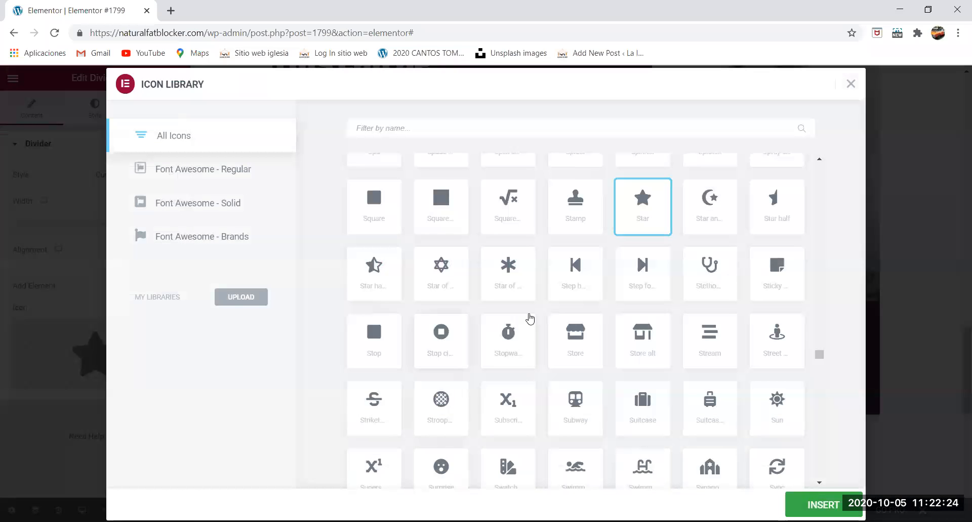
pyautogui.scroll(-3, 532, 317)
pyautogui.scroll(-2, 559, 318)
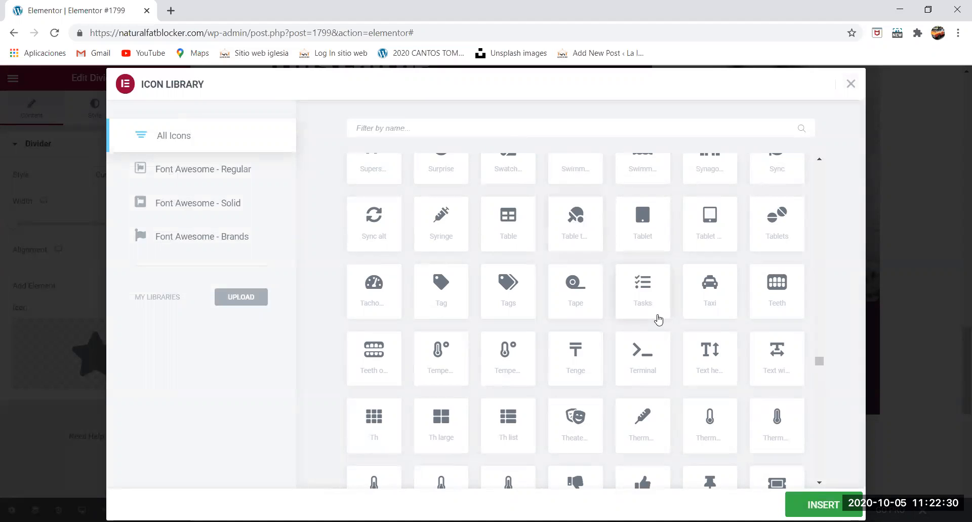
pyautogui.click(708, 303)
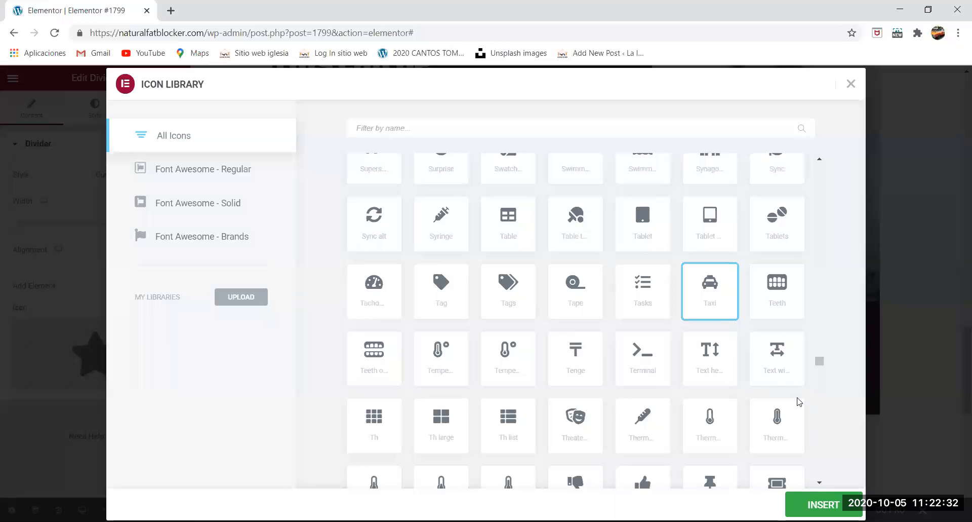
pyautogui.click(815, 505)
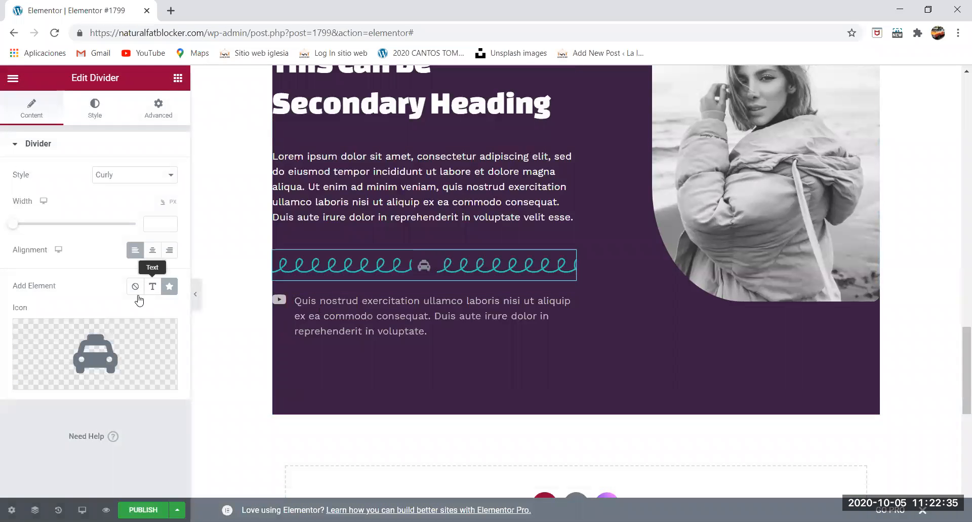
# - Change the line style of the purple section's divider to Squared
pyautogui.click(98, 115)
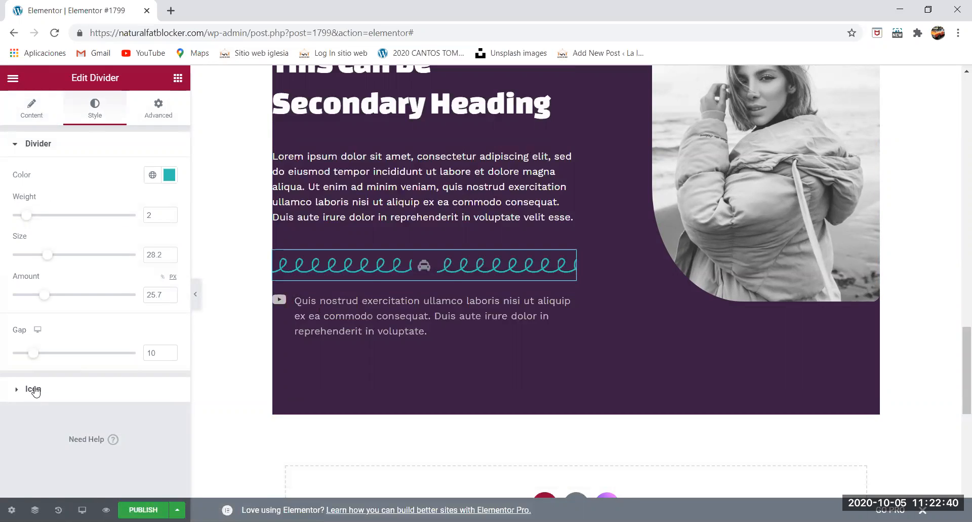
pyautogui.click(34, 106)
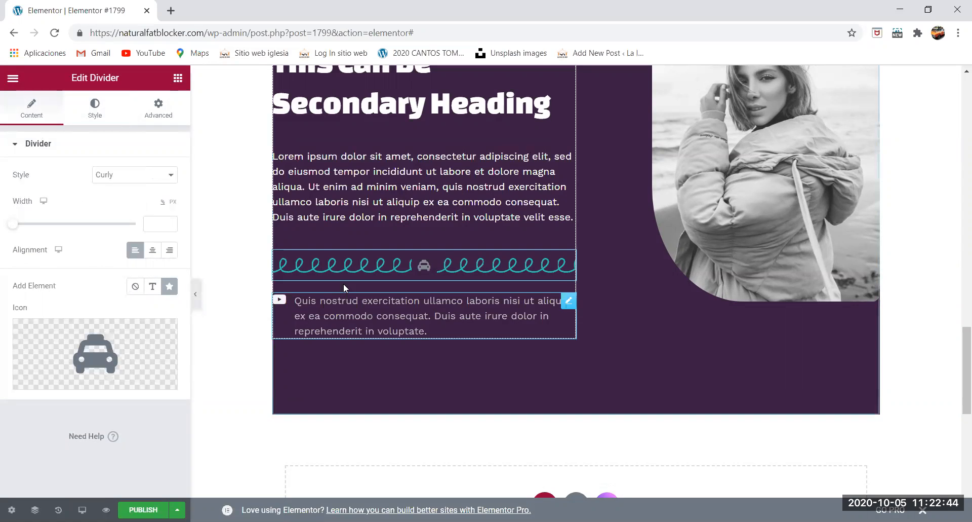
pyautogui.click(99, 115)
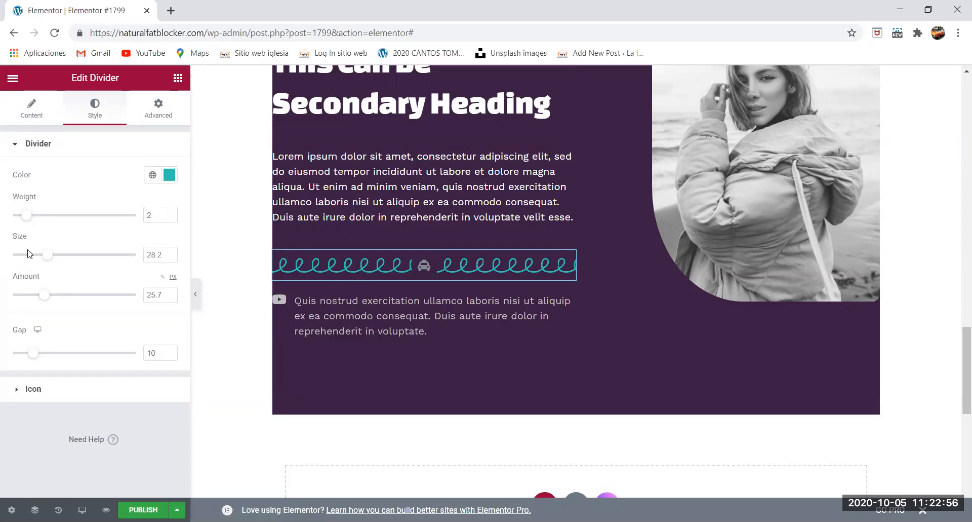
pyautogui.click(39, 118)
pyautogui.click(130, 178)
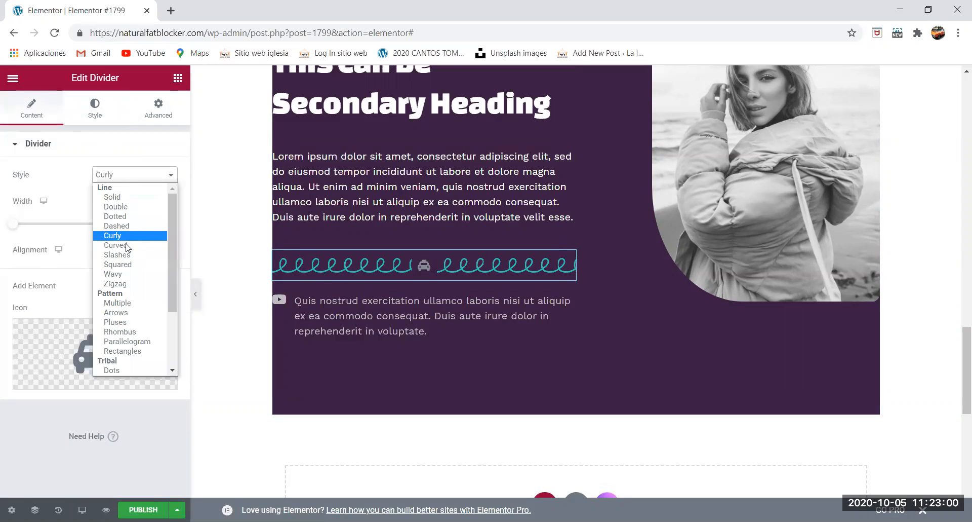
pyautogui.click(124, 266)
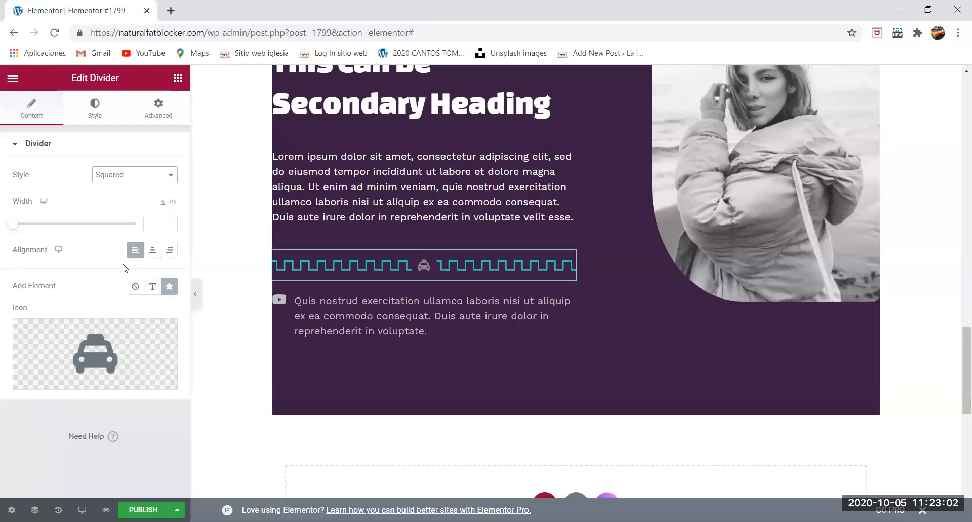
# - Try the Stacked and Framed views on the divider's taxi icon, and keep Stacked
pyautogui.click(96, 108)
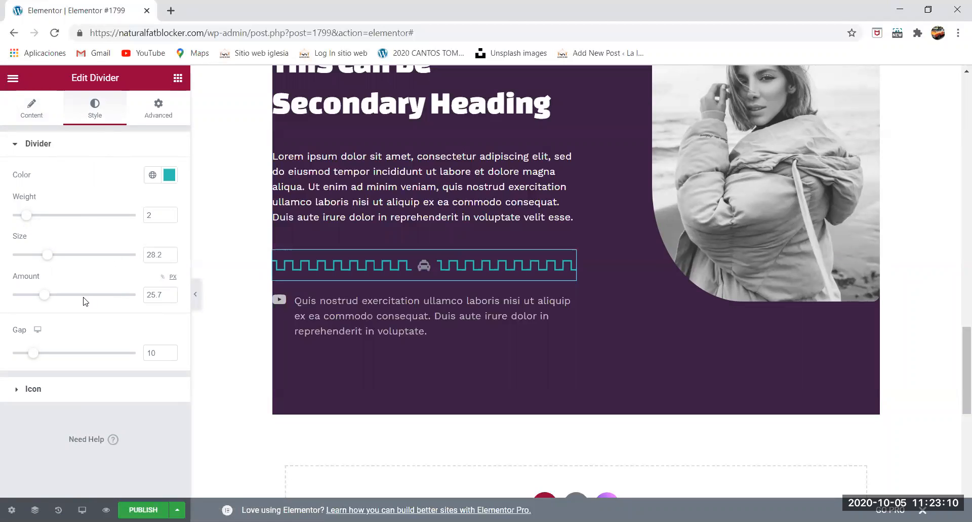
pyautogui.click(76, 387)
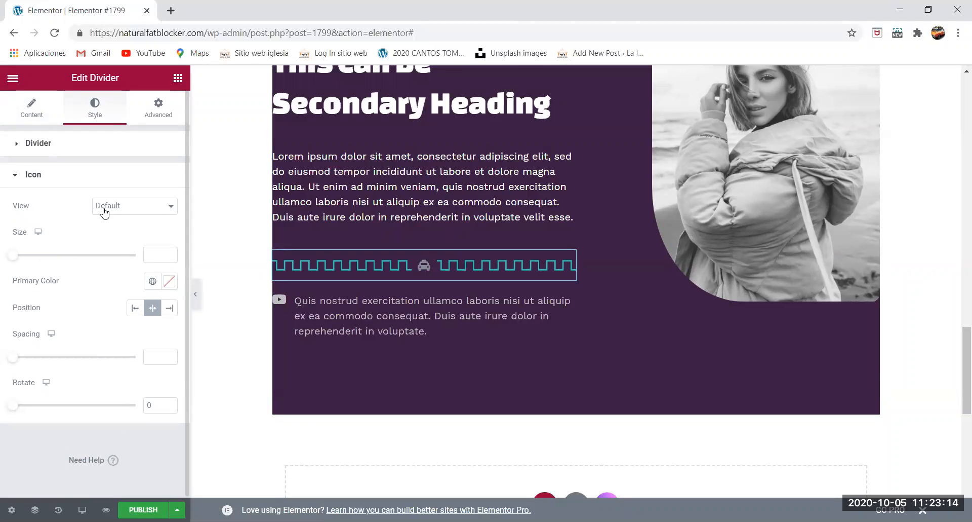
pyautogui.click(136, 209)
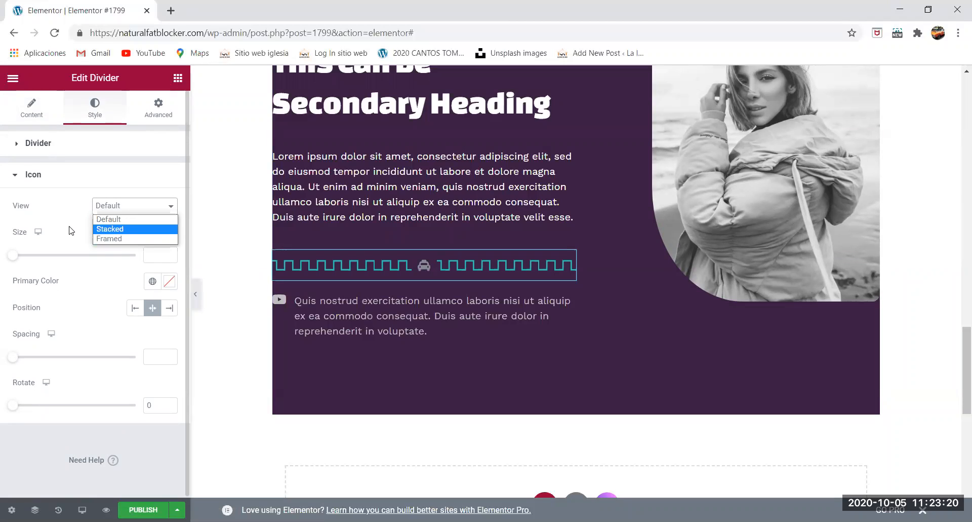
pyautogui.click(125, 229)
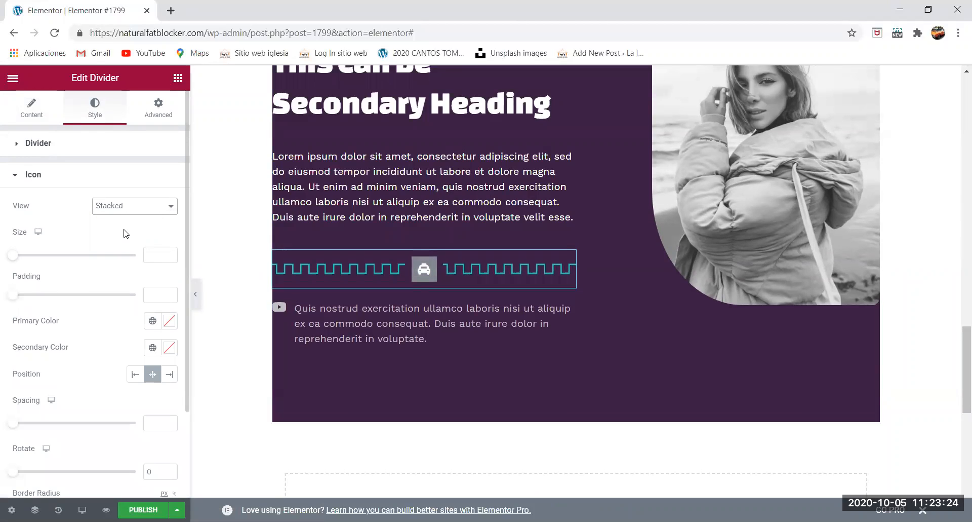
pyautogui.click(127, 215)
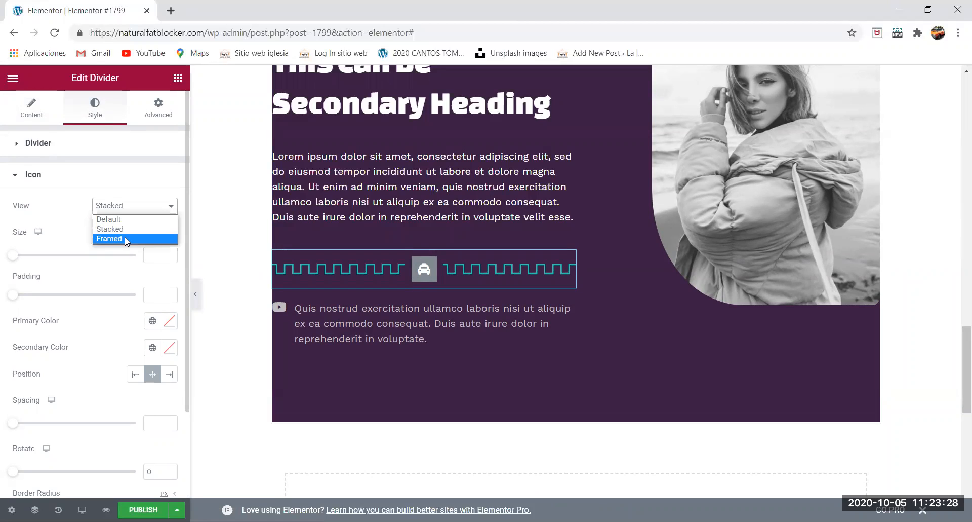
pyautogui.click(125, 239)
pyautogui.click(130, 208)
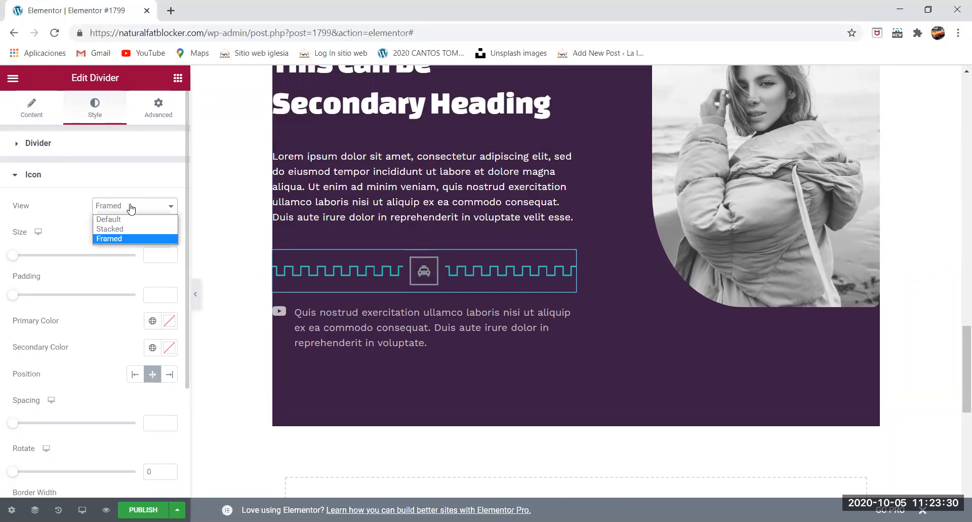
pyautogui.click(127, 231)
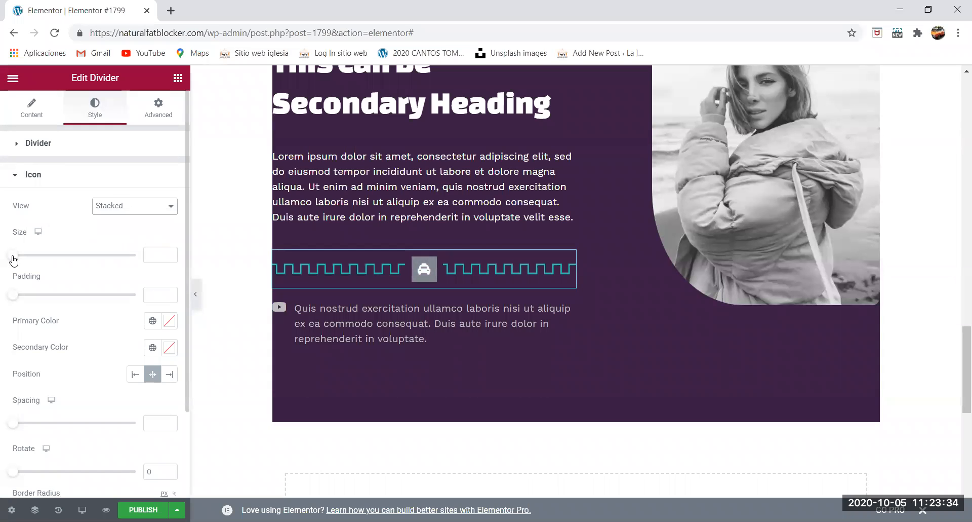
# - Set the taxi icon's size to 26 and its padding to 5
pyautogui.moveTo(14, 259)
pyautogui.mouseDown()
pyautogui.moveTo(43, 259)
pyautogui.moveTo(22, 260)
pyautogui.mouseUp()
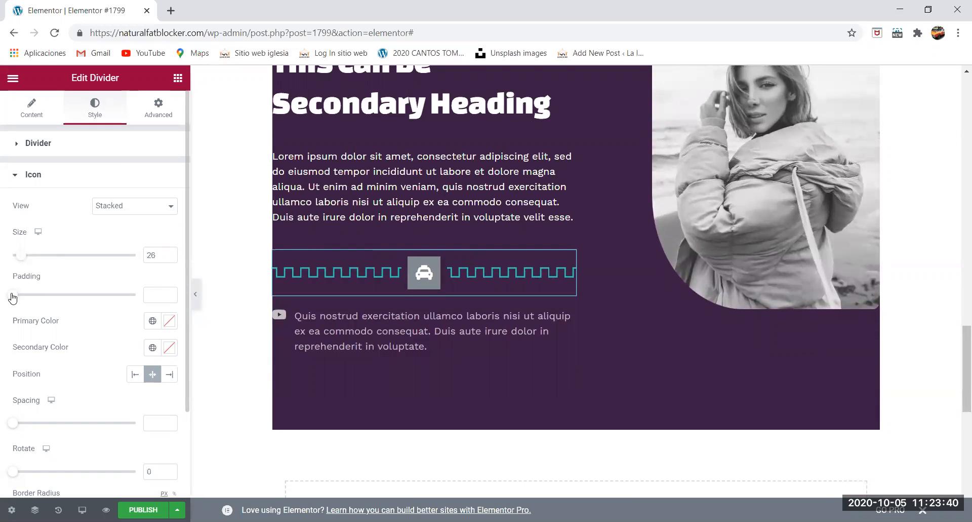
pyautogui.moveTo(17, 298)
pyautogui.mouseDown()
pyautogui.moveTo(112, 299)
pyautogui.moveTo(4, 303)
pyautogui.moveTo(62, 303)
pyautogui.moveTo(19, 307)
pyautogui.mouseUp()
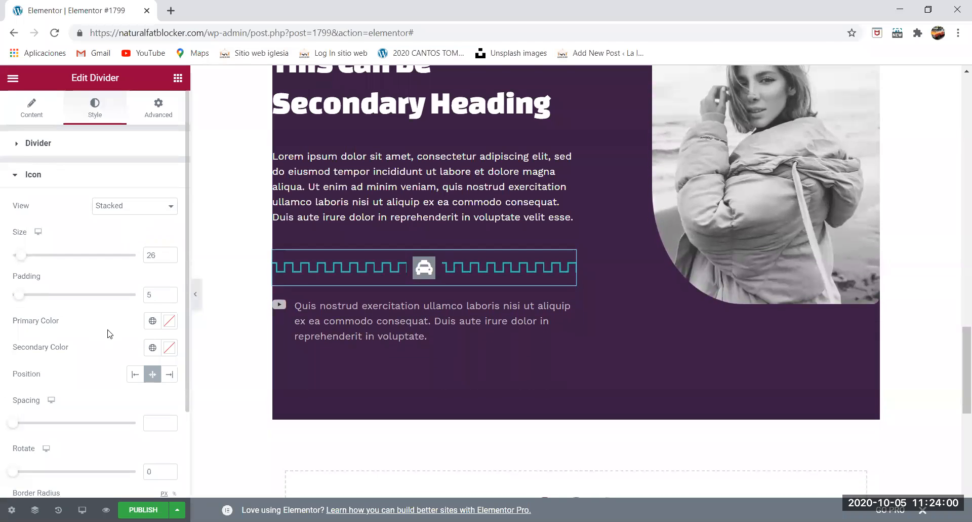
# - Set the taxi icon's primary color to pale yellow #BCC282 and its secondary color to blue #0D57D4
pyautogui.click(168, 322)
pyautogui.moveTo(97, 246); pyautogui.dragTo(72, 167)
pyautogui.moveTo(29, 258); pyautogui.dragTo(51, 258)
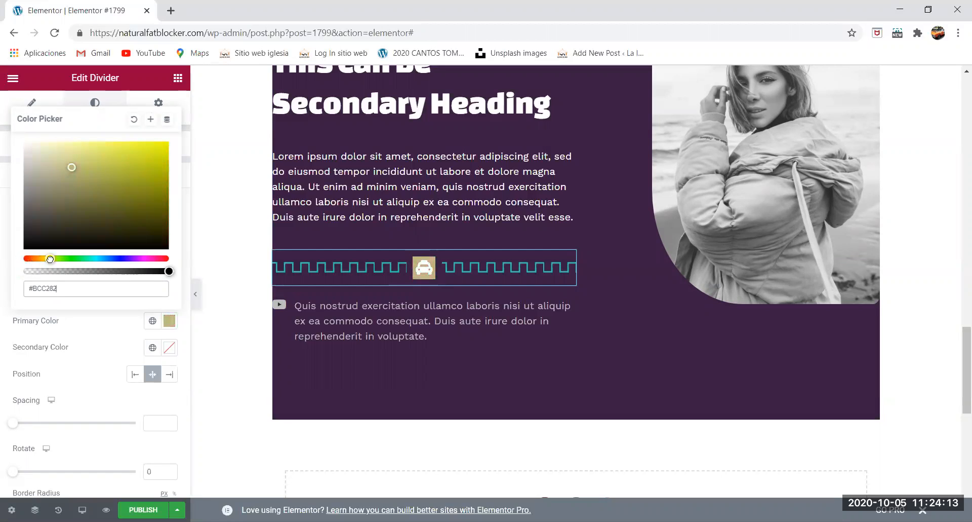
pyautogui.click(169, 347)
pyautogui.click(111, 284)
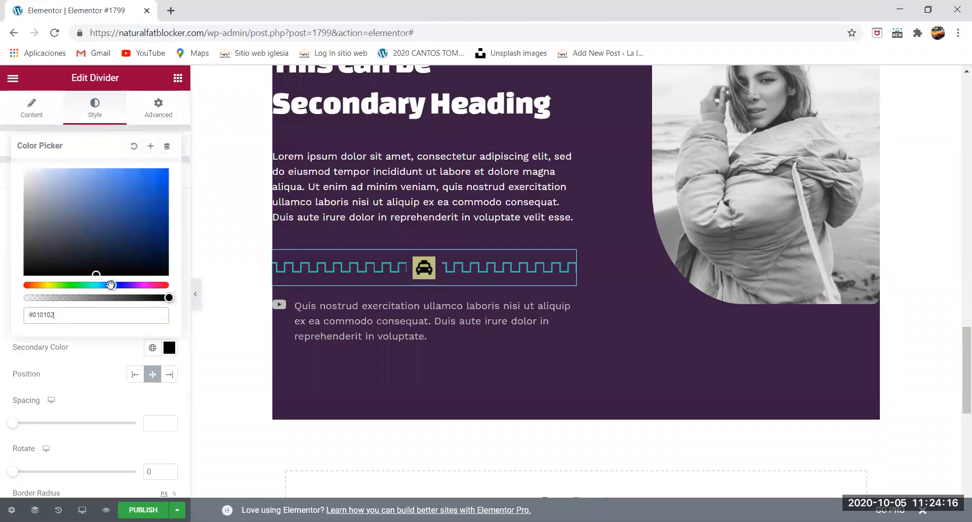
pyautogui.moveTo(106, 233); pyautogui.dragTo(160, 186)
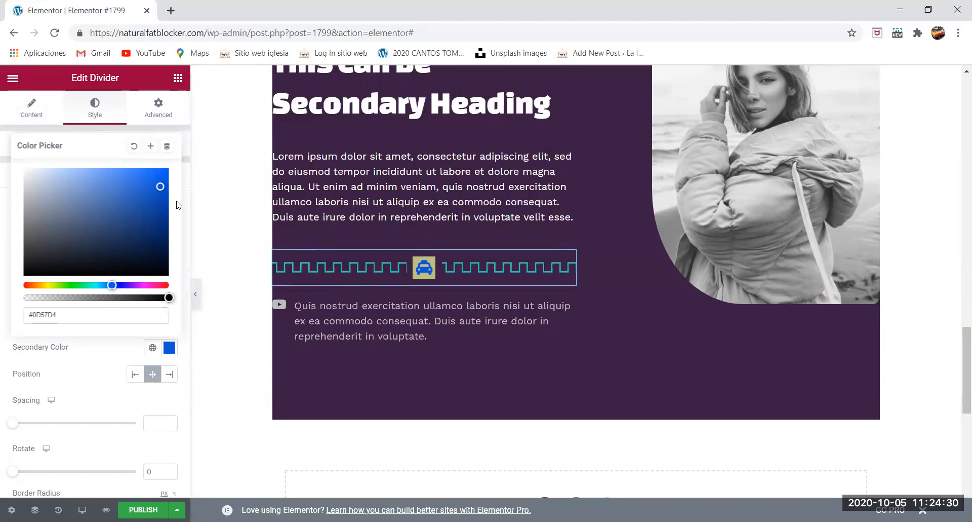
# - Set the secondary color of the divider's taxi icon to the global color Tiffany blue
pyautogui.click(114, 340)
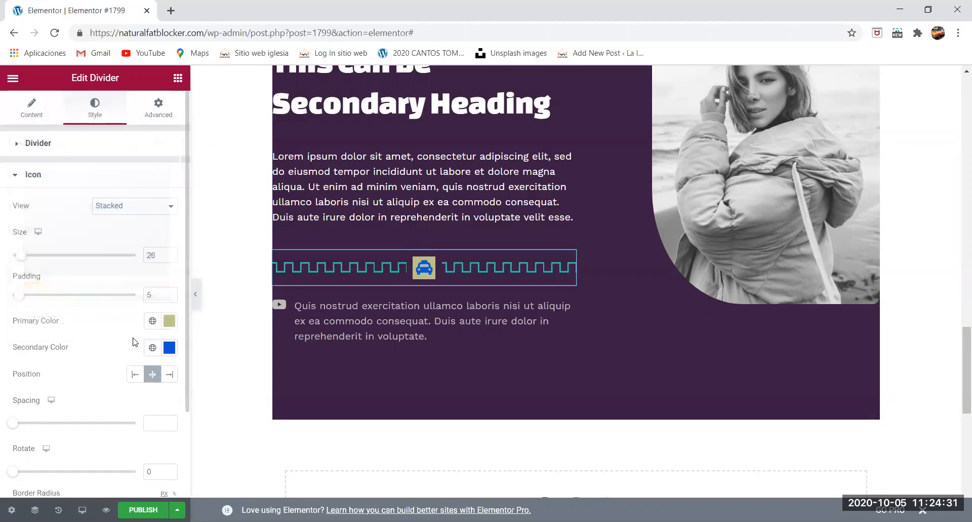
pyautogui.click(153, 353)
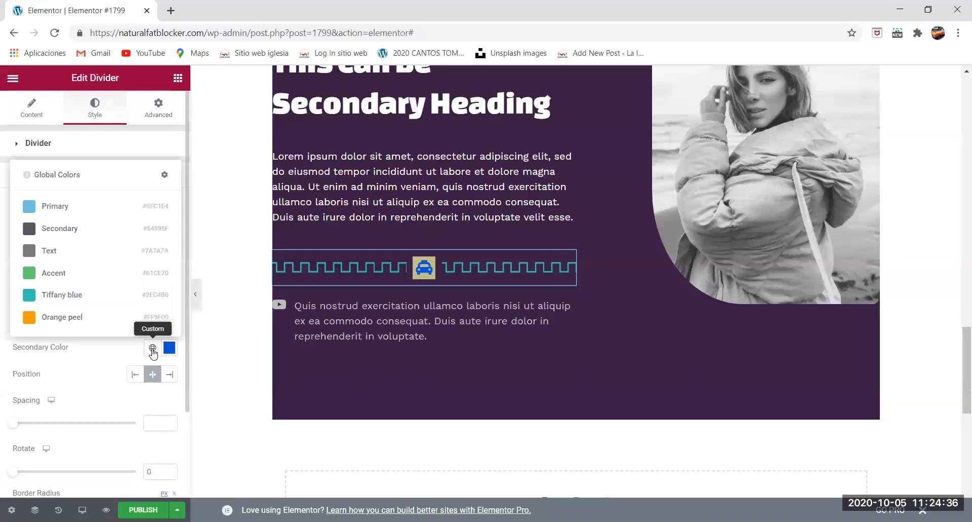
pyautogui.click(43, 292)
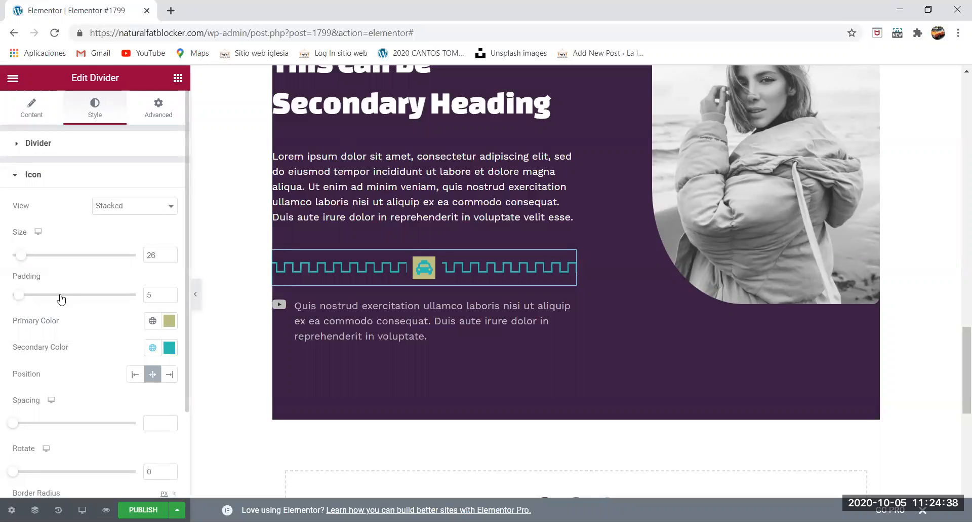
# - Darken the taxi icon's primary color to olive #515436
pyautogui.click(169, 320)
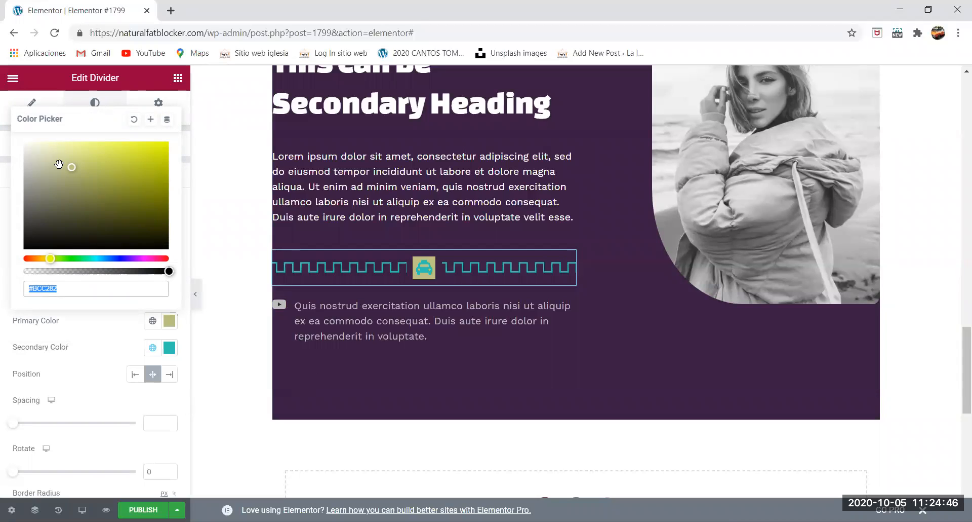
pyautogui.moveTo(70, 167)
pyautogui.mouseDown()
pyautogui.moveTo(32, 233)
pyautogui.moveTo(131, 248)
pyautogui.mouseUp()
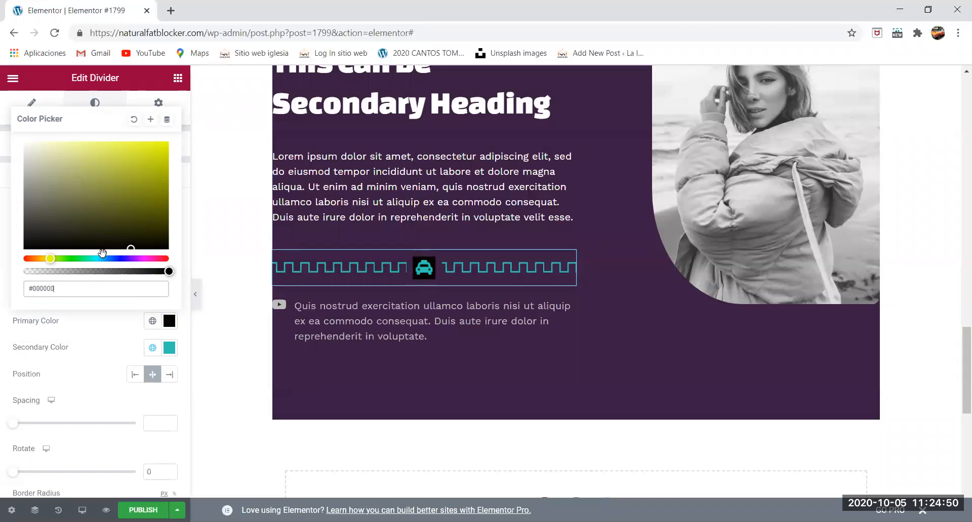
pyautogui.moveTo(52, 231)
pyautogui.mouseDown()
pyautogui.moveTo(35, 167)
pyautogui.moveTo(43, 231)
pyautogui.moveTo(52, 235)
pyautogui.moveTo(76, 213)
pyautogui.mouseUp()
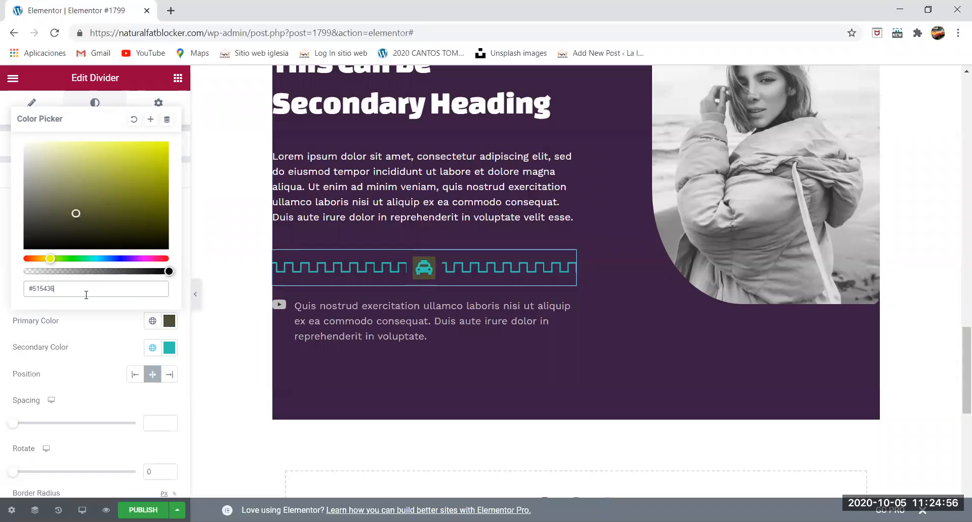
pyautogui.scroll(-2, 144, 378)
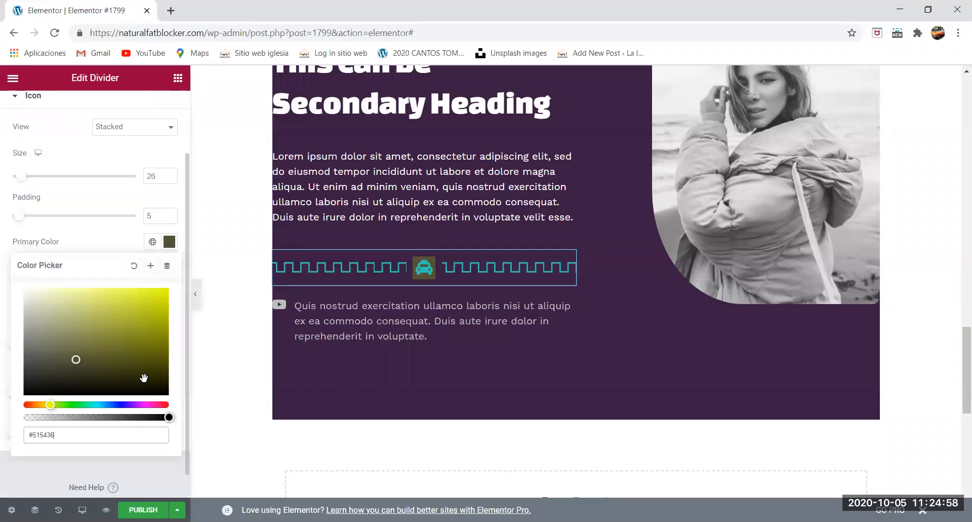
pyautogui.click(6, 334)
# - Try the Left and Right positions for the divider's icon, set its spacing to 33, and return it to the center
pyautogui.click(310, 270)
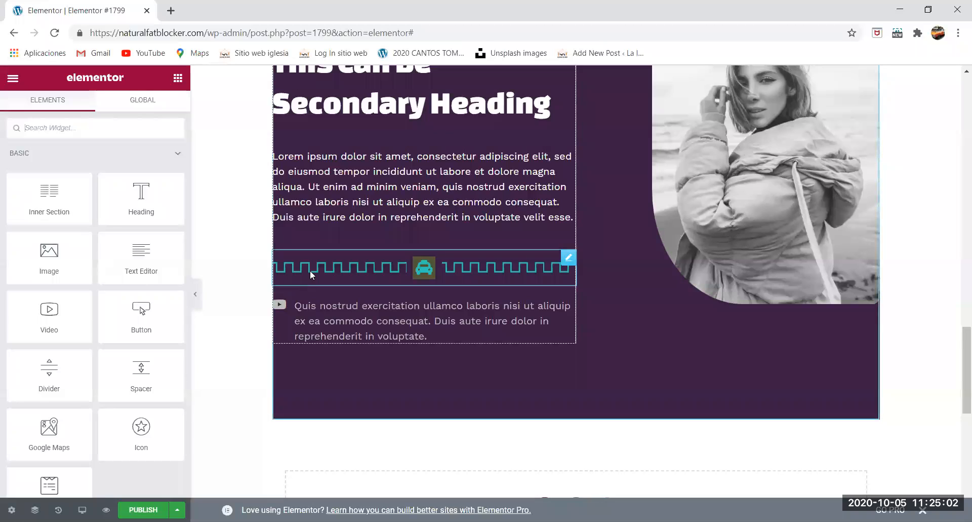
pyautogui.click(79, 387)
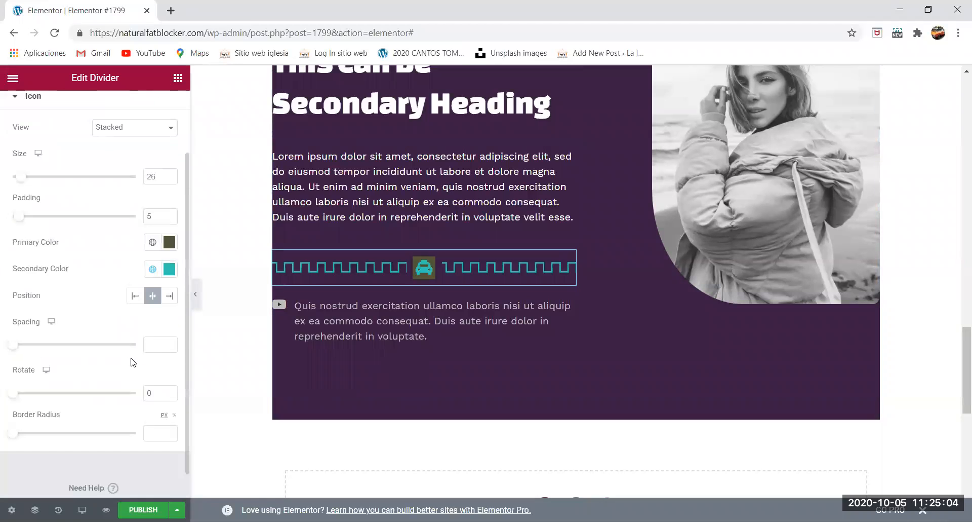
pyautogui.click(134, 297)
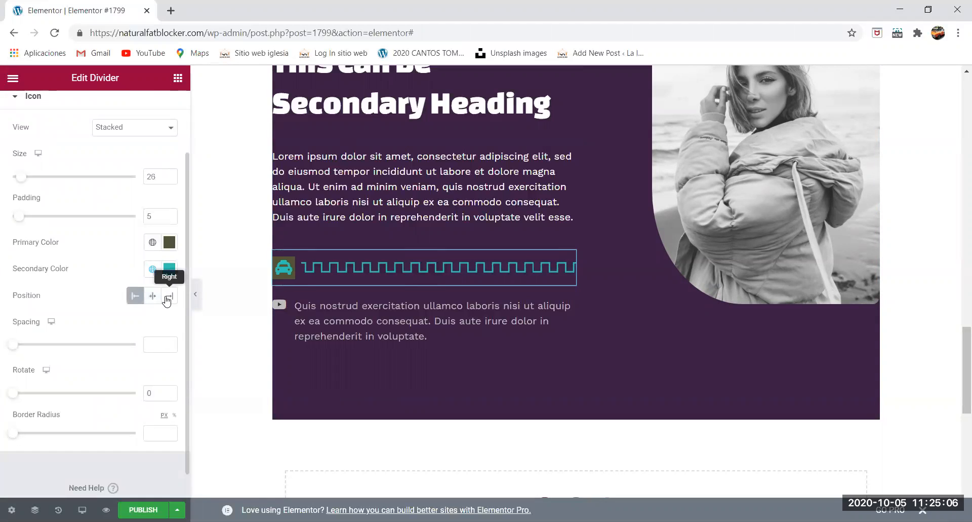
pyautogui.click(169, 299)
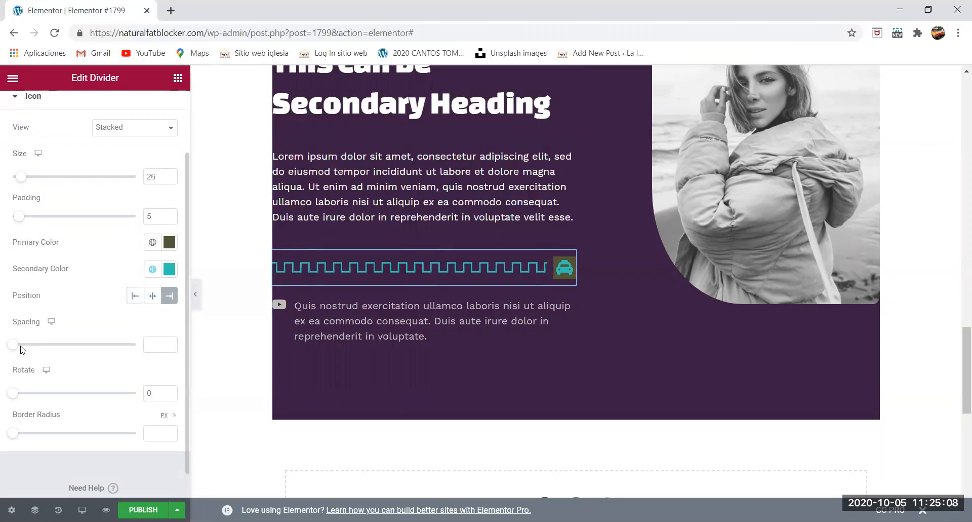
pyautogui.moveTo(21, 349); pyautogui.dragTo(95, 347)
pyautogui.click(150, 294)
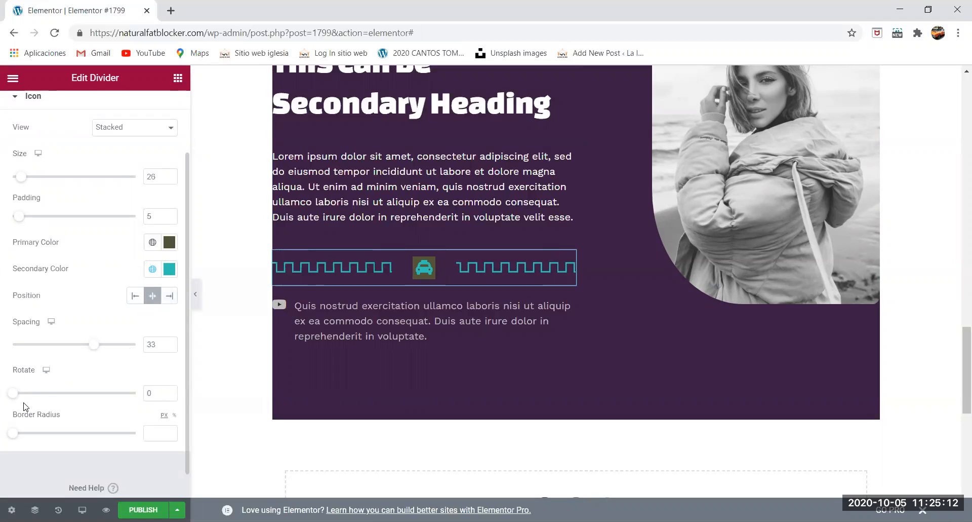
# - Round the taxi icon's background with a border radius of 66 and set its rotation to 326
pyautogui.moveTo(14, 435); pyautogui.dragTo(94, 438)
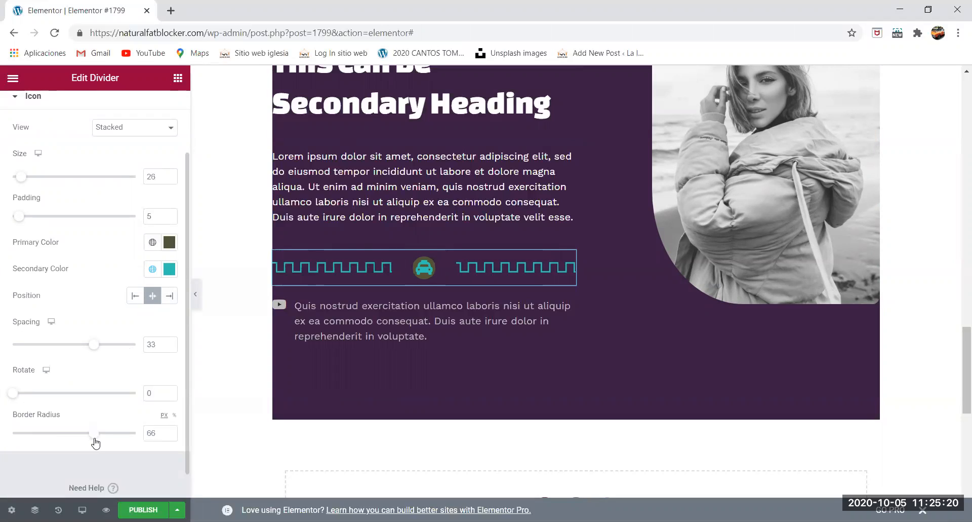
pyautogui.moveTo(14, 395); pyautogui.dragTo(125, 403)
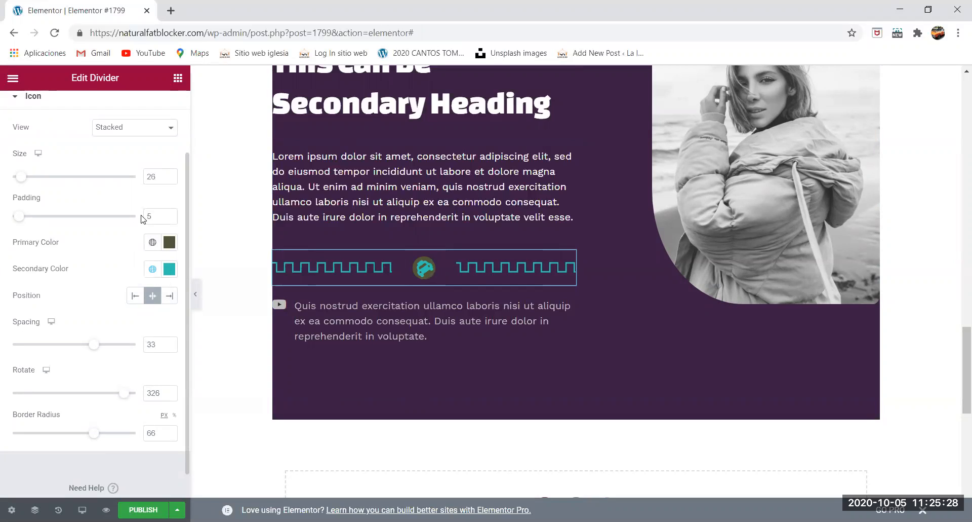
# - Switch the taxi icon to the Framed view, with rotation 118 and border width 12, and return to the widget list
pyautogui.click(147, 131)
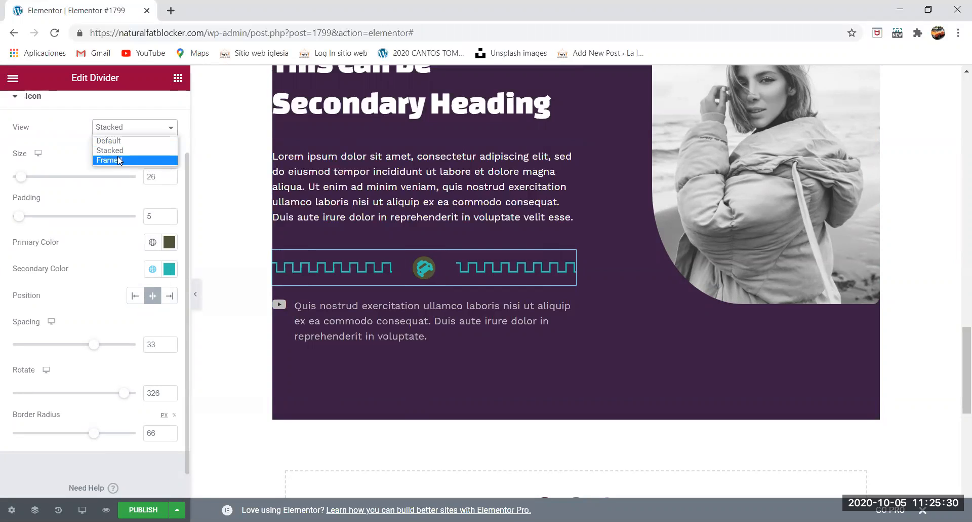
pyautogui.click(118, 160)
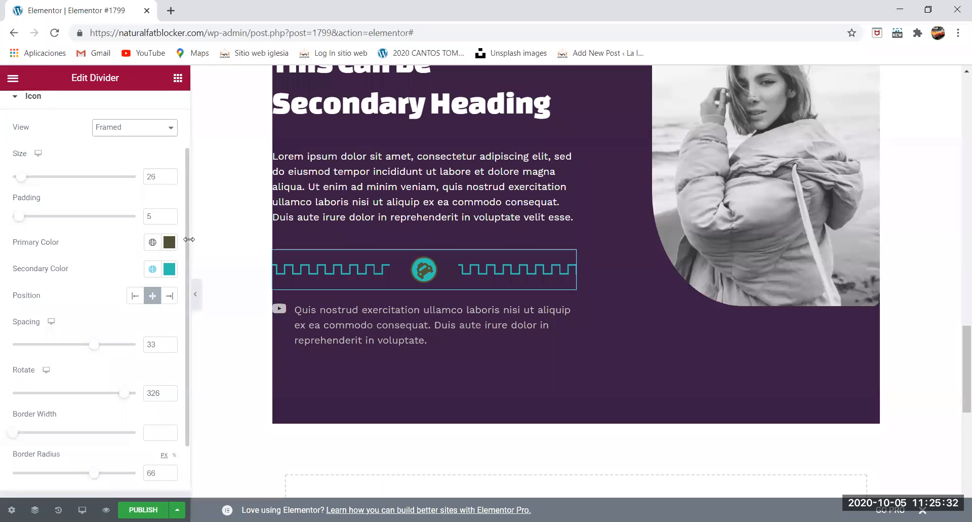
pyautogui.scroll(-2, 82, 410)
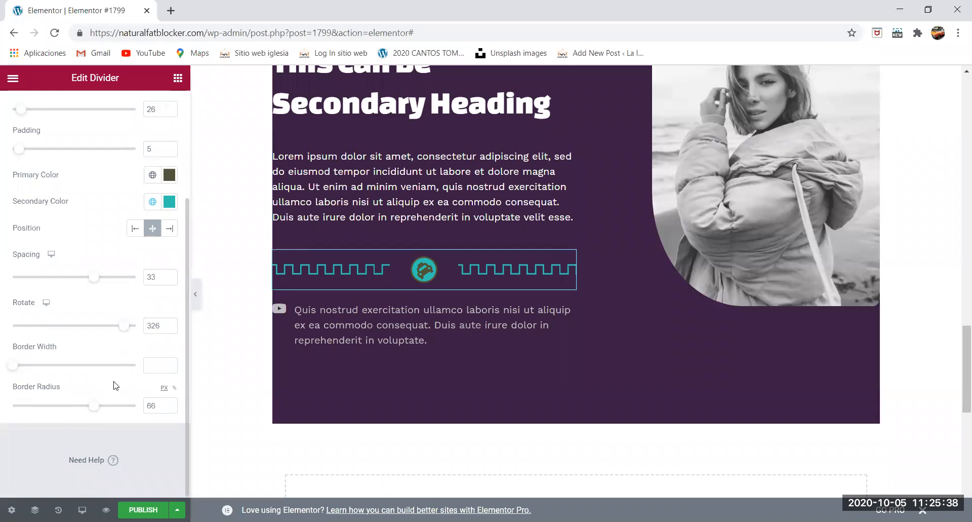
pyautogui.moveTo(124, 332); pyautogui.dragTo(52, 330)
pyautogui.moveTo(19, 372)
pyautogui.mouseDown()
pyautogui.moveTo(51, 370)
pyautogui.moveTo(32, 374)
pyautogui.mouseUp()
pyautogui.scroll(2, 134, 399)
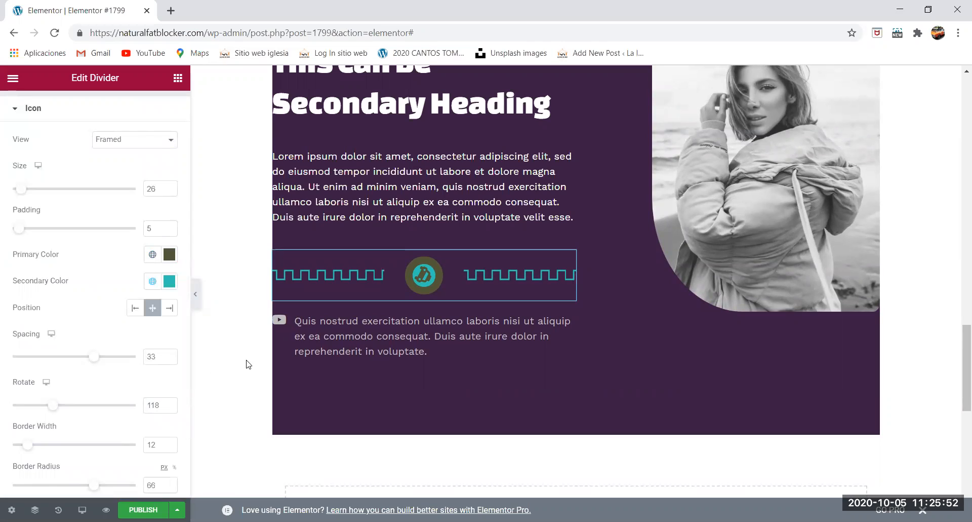
pyautogui.click(178, 78)
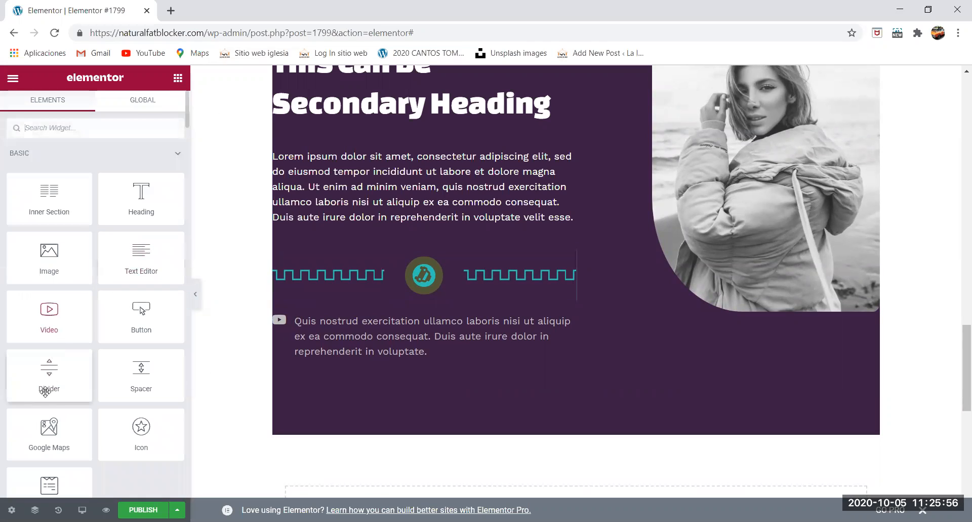